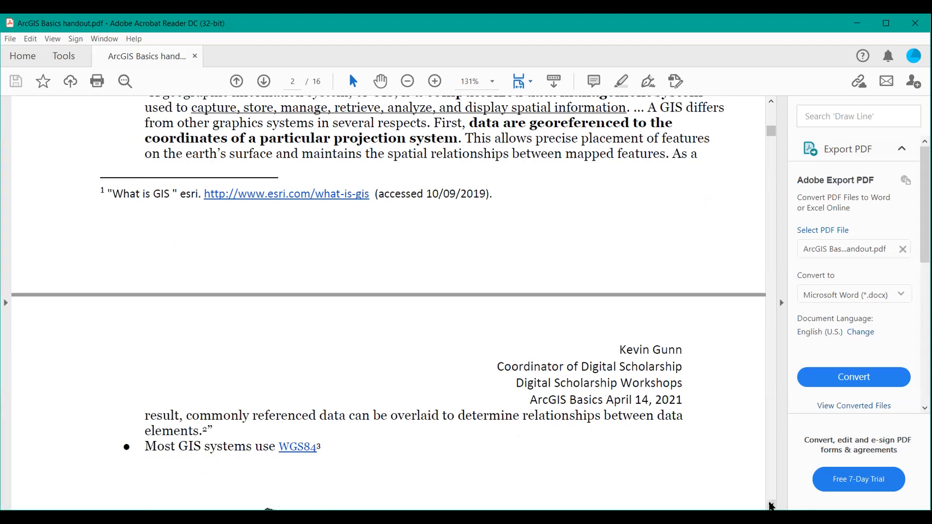
- Read page 2 of the handout from the GIS definition through the map-layer diagram to the "Let's work with ArcGIS" section
click(771, 506)
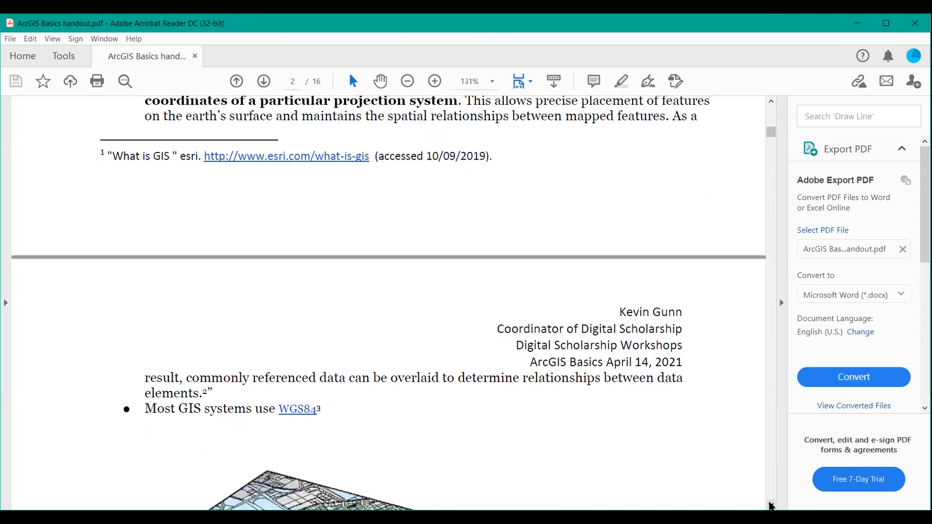
click(771, 506)
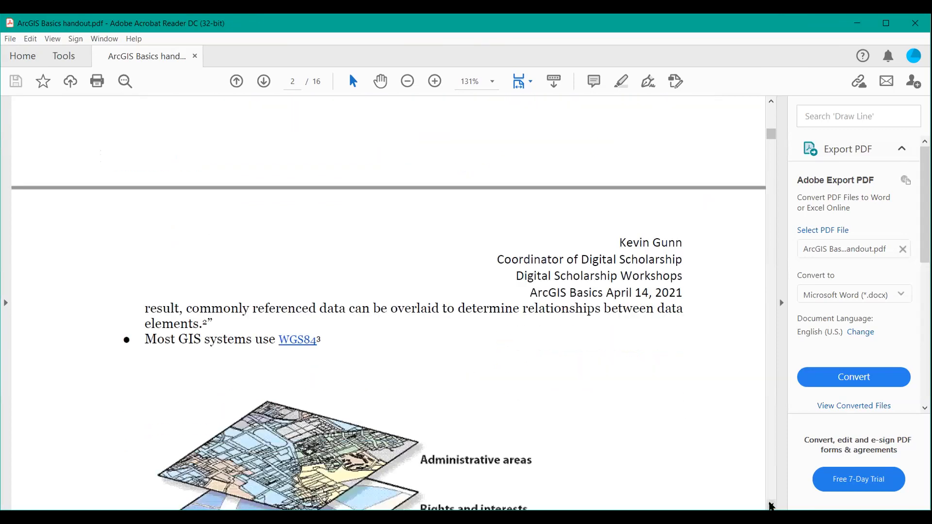
click(771, 506)
click(771, 506)
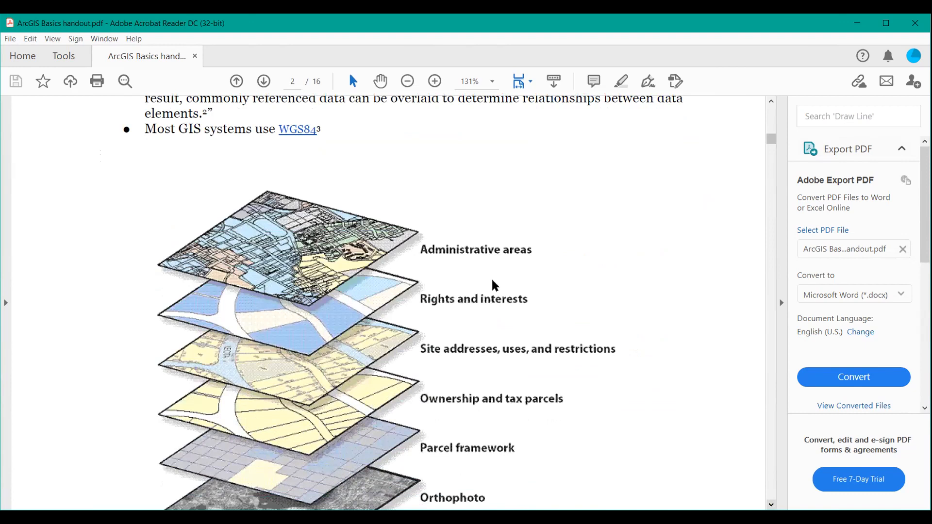
scroll(493, 285, down, 1)
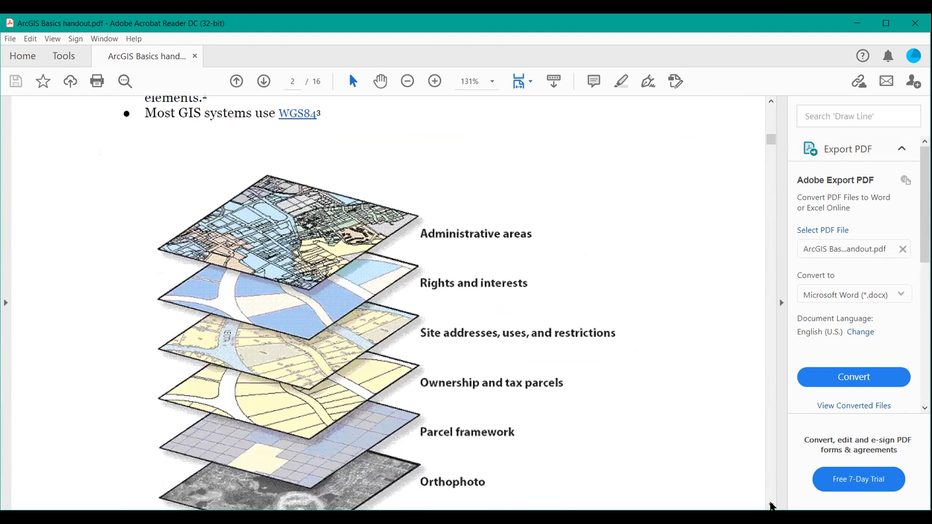
click(772, 506)
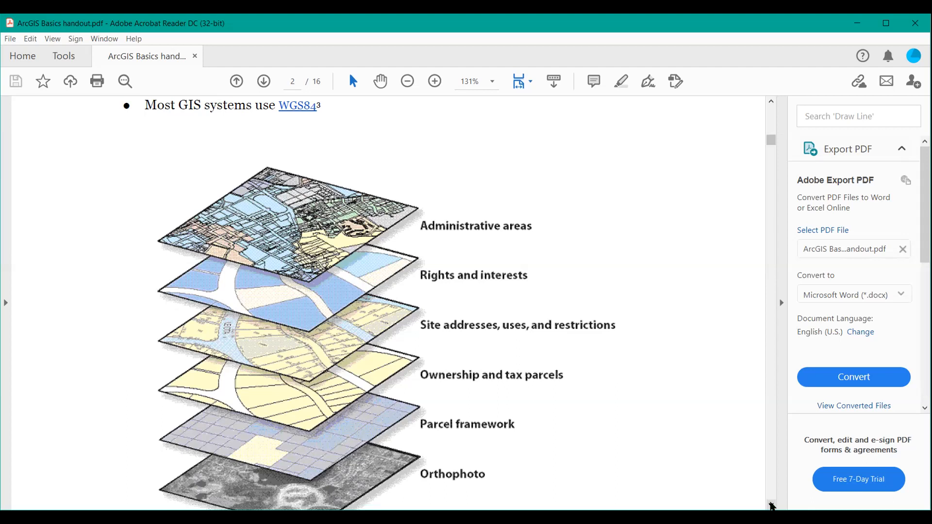
click(772, 506)
click(771, 506)
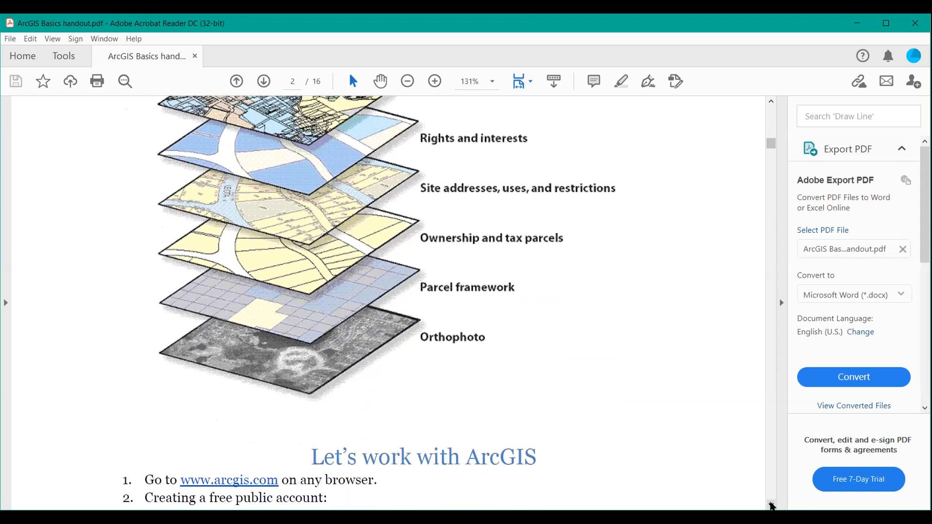
click(771, 505)
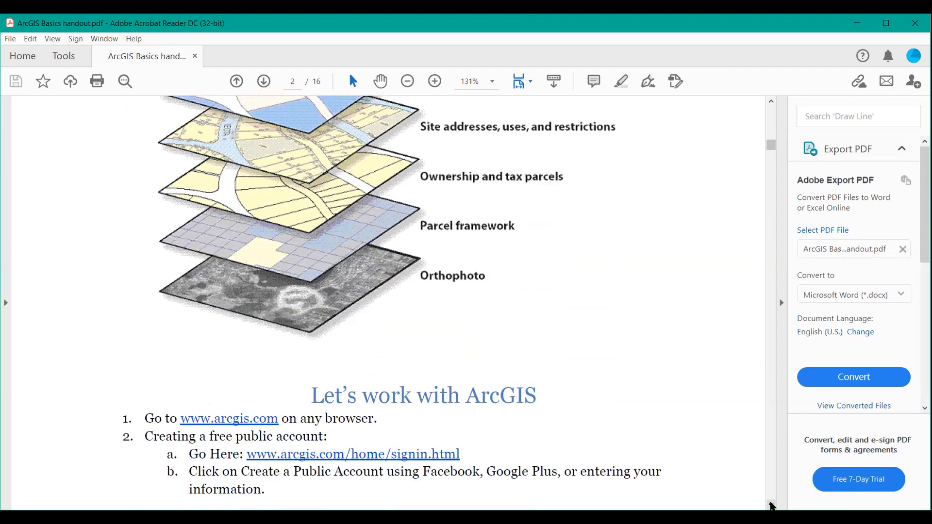
scroll(680, 449, down, 3)
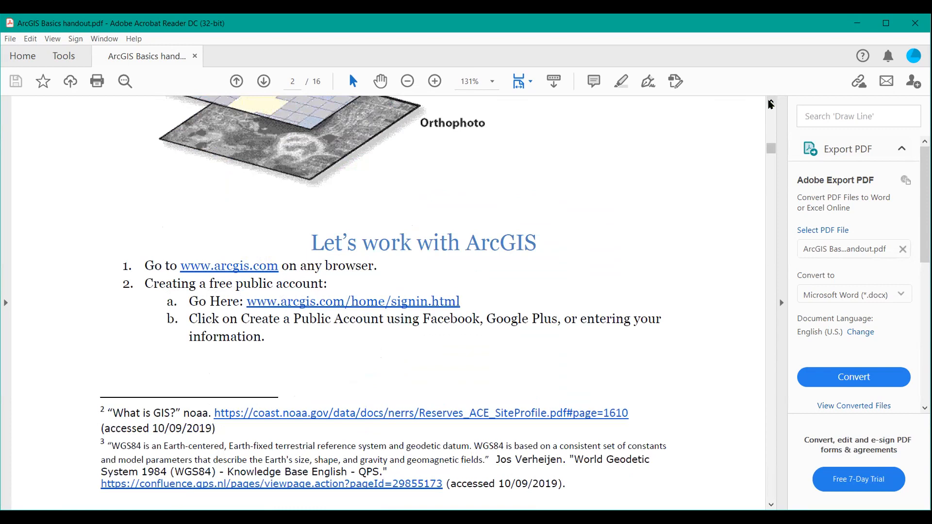
- Go back to the stacked map-layer diagram in the handout and examine its layers from Orthophoto to Administrative areas
click(771, 103)
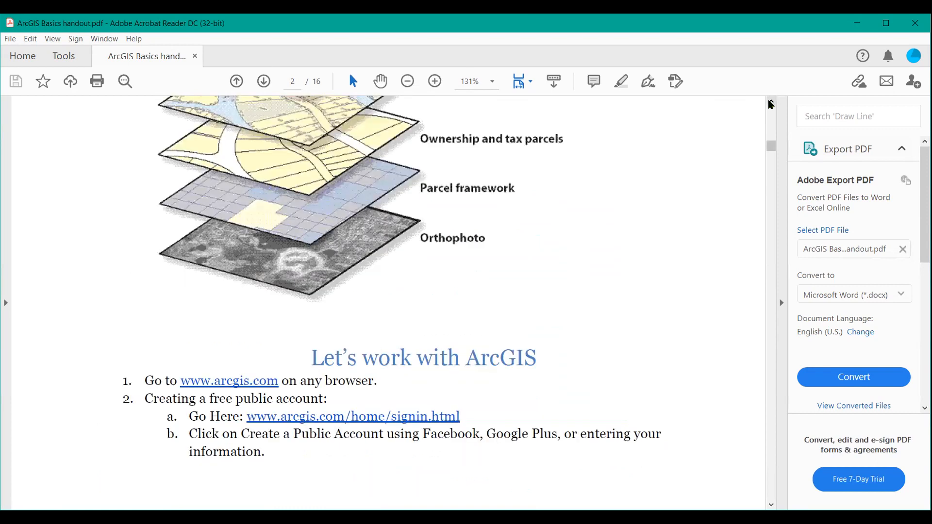
click(770, 103)
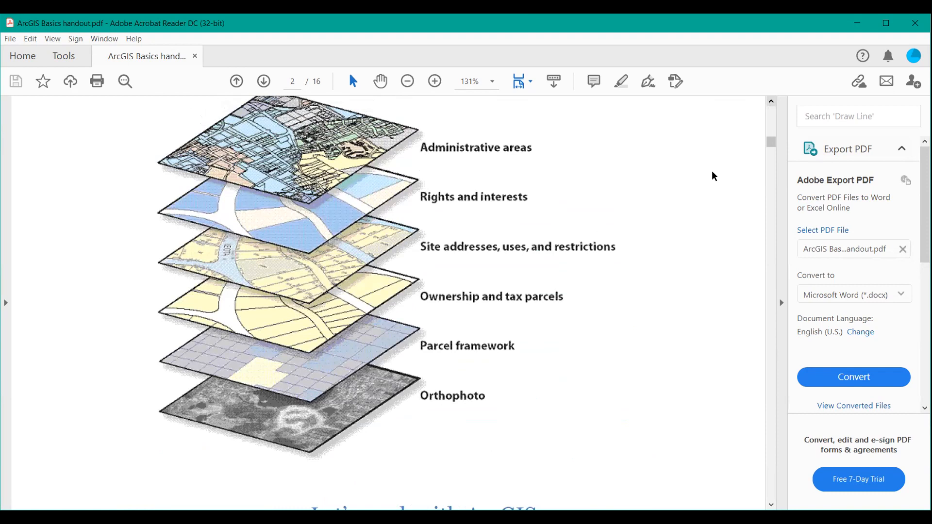
scroll(714, 175, up, 1)
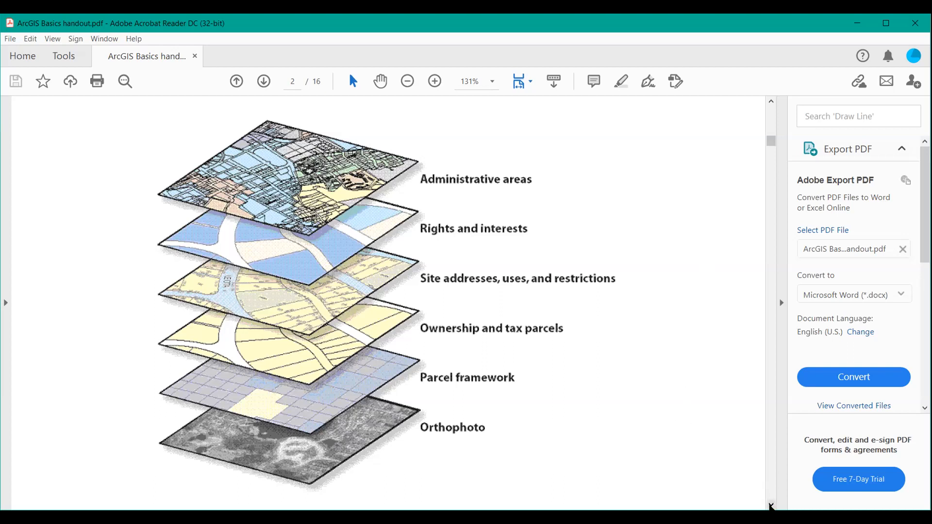
click(771, 507)
scroll(771, 506, down, 3)
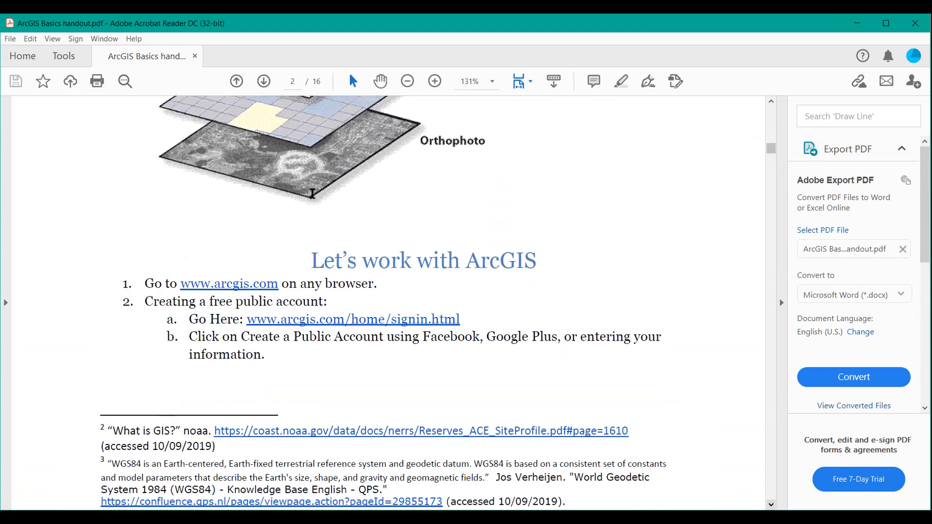
scroll(233, 222, down, 3)
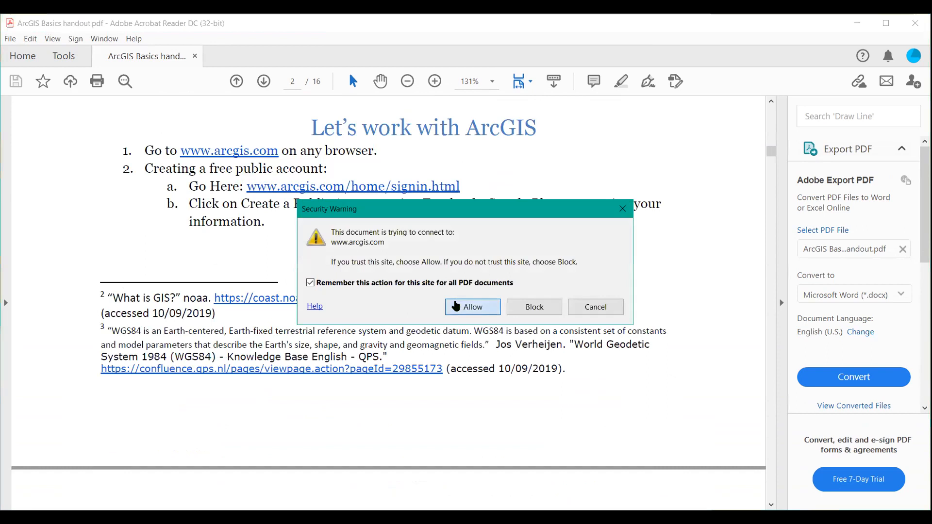
click(456, 306)
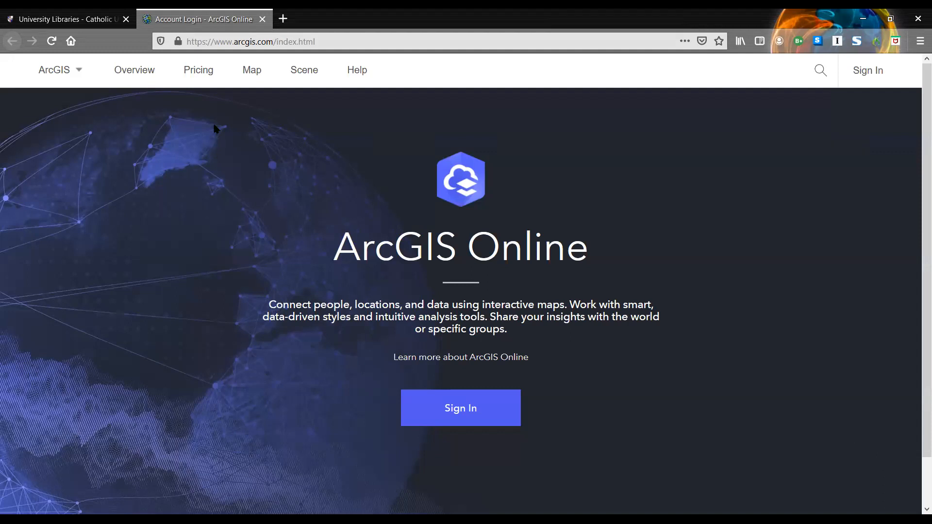
- Look over the list of ArcGIS products and go to the ArcGIS Online sign-in page
click(80, 73)
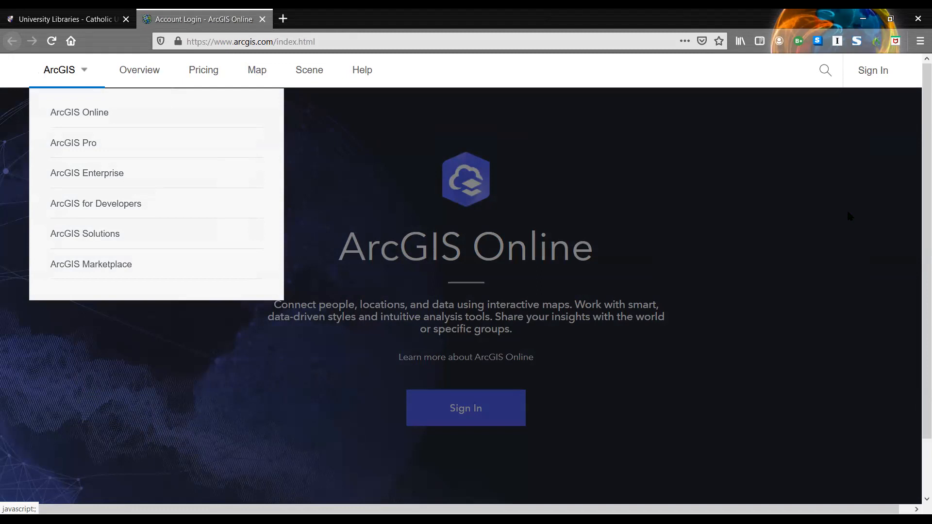
click(871, 73)
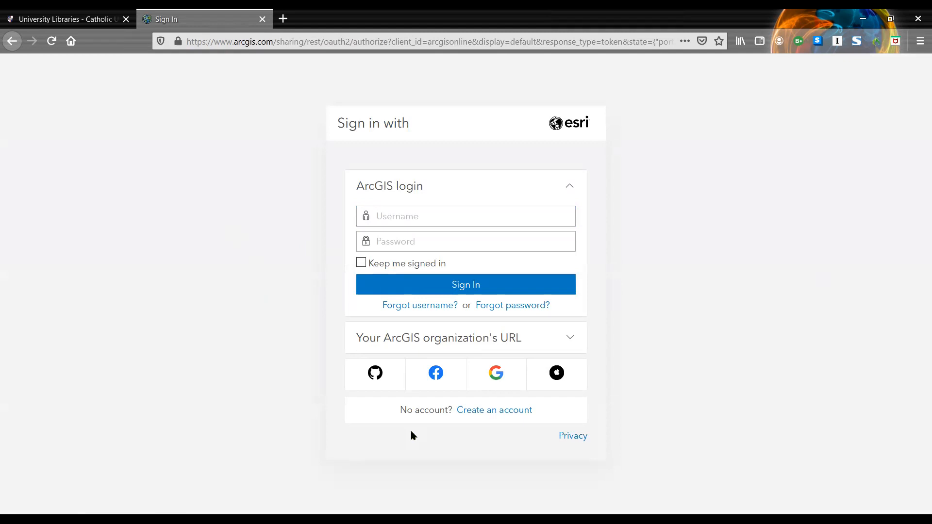
- Go through account creation to the ArcGIS Public Account form and review its description, required fields, agreements and alternative sign-up options
click(479, 415)
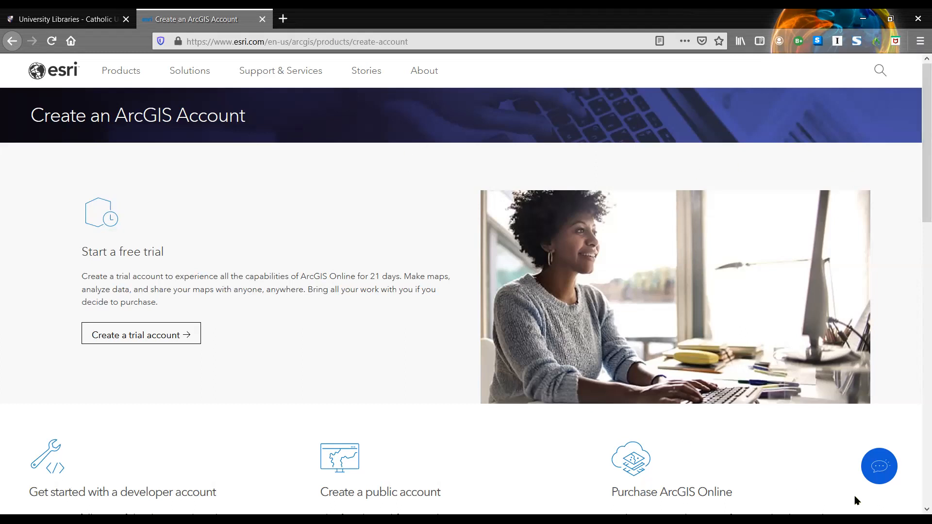
click(927, 510)
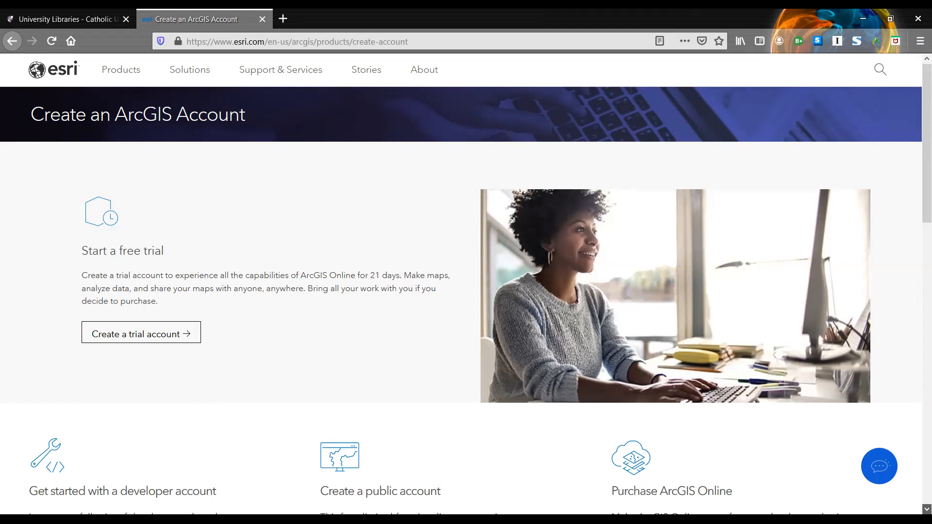
scroll(422, 412, down, 3)
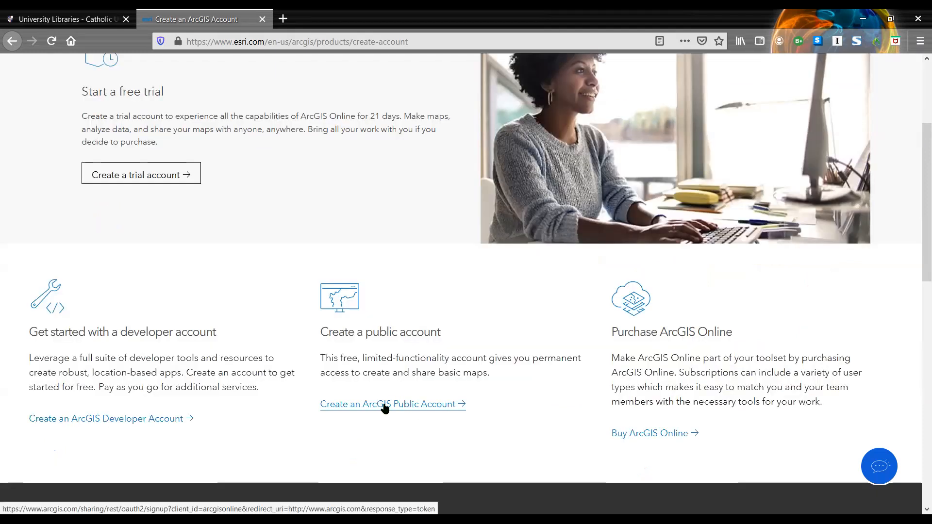
click(385, 405)
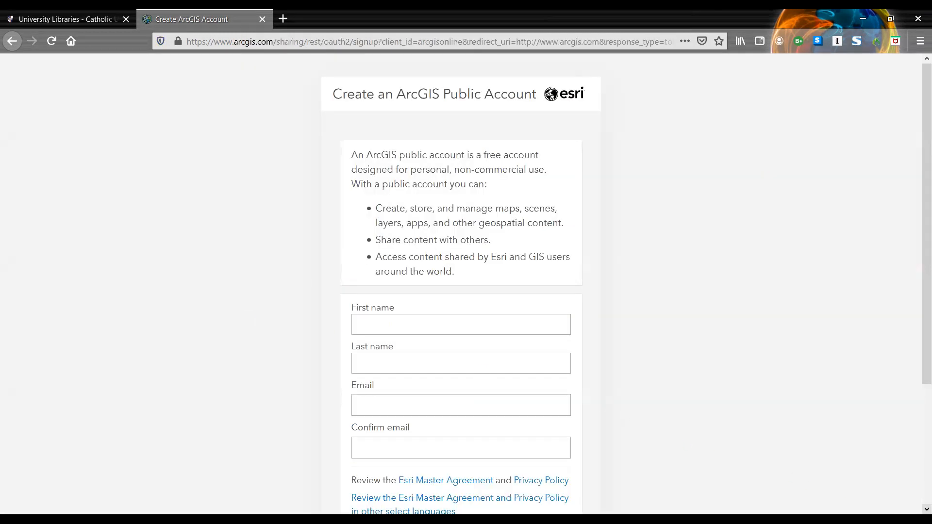
scroll(461, 282, down, 3)
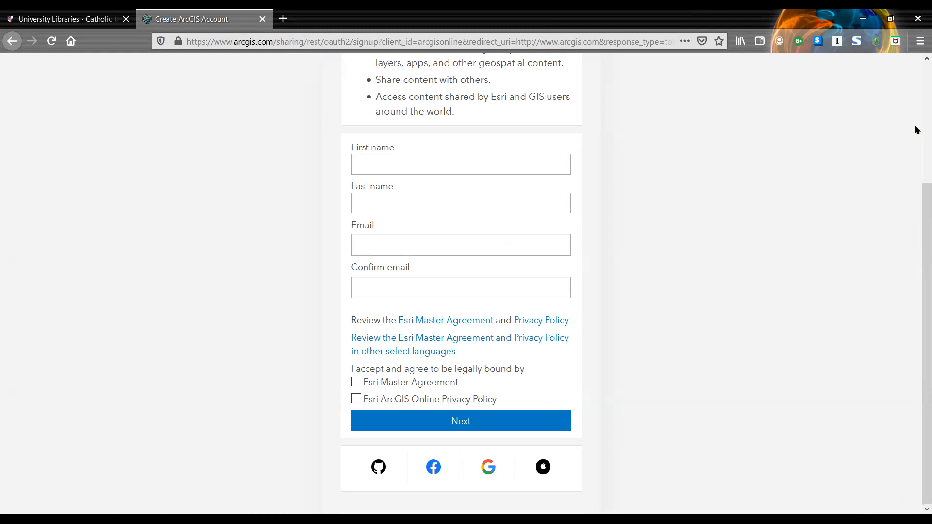
scroll(913, 78, up, 3)
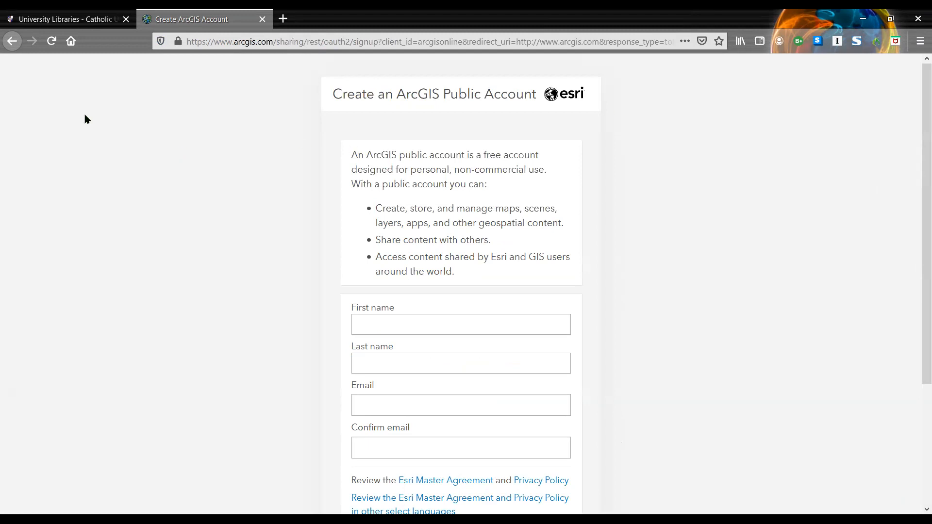
- Return to the ArcGIS login page and sign in with the saved username and password
click(12, 41)
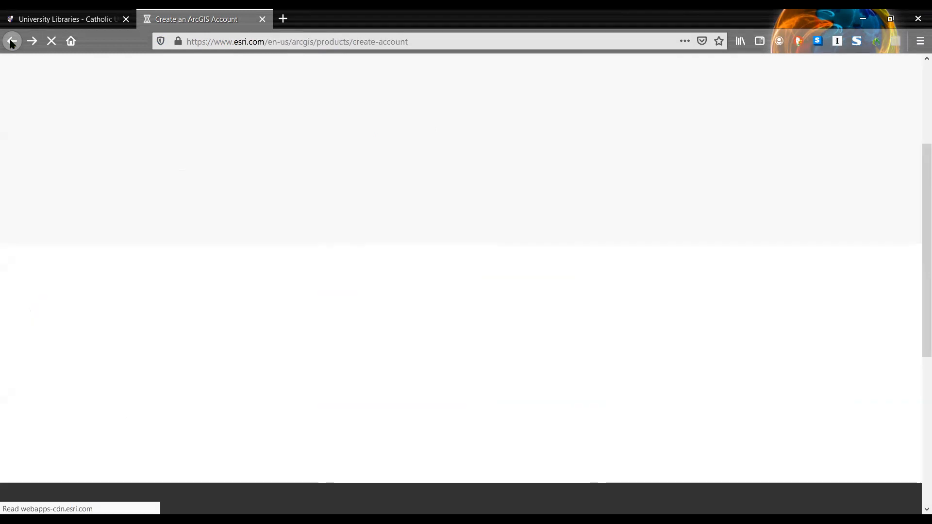
click(11, 42)
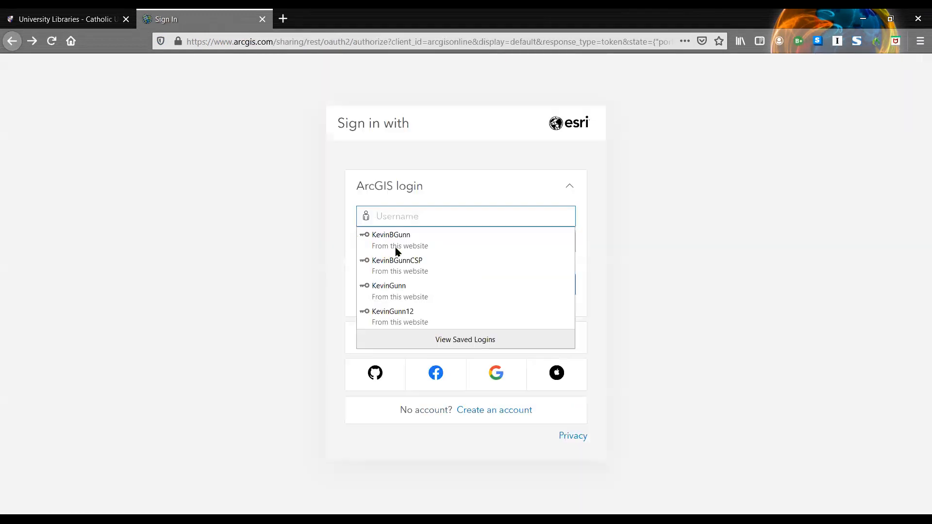
click(396, 251)
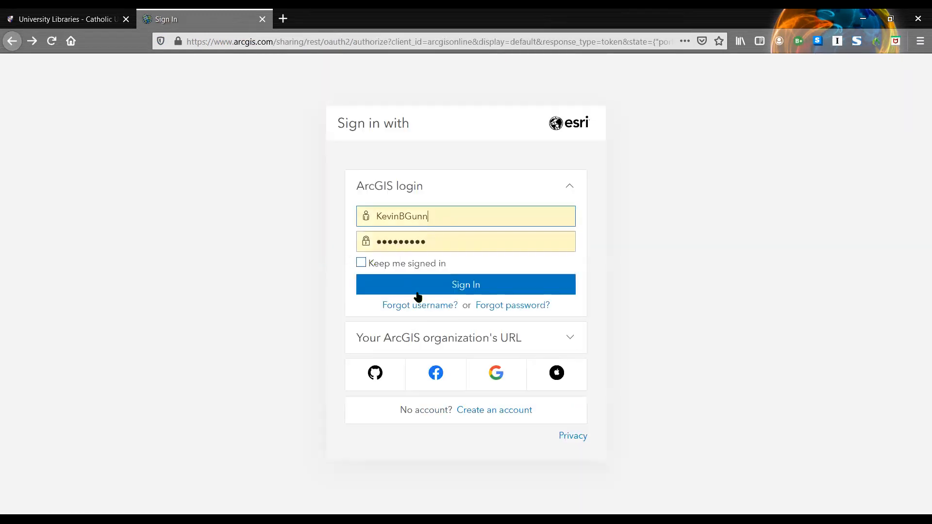
click(473, 289)
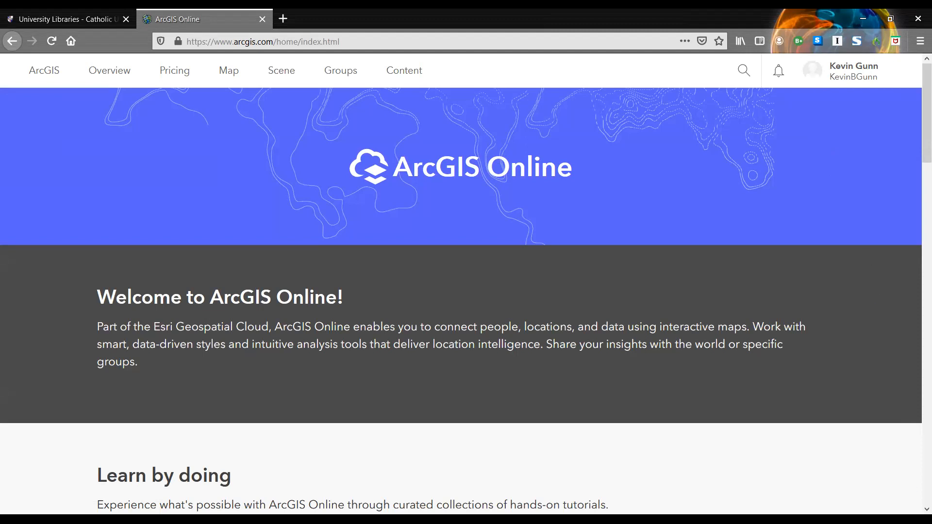
- Examine the ArcGIS Online home page, including the "Learn by doing" tutorials and the Living Atlas of the World section
scroll(466, 286, down, 3)
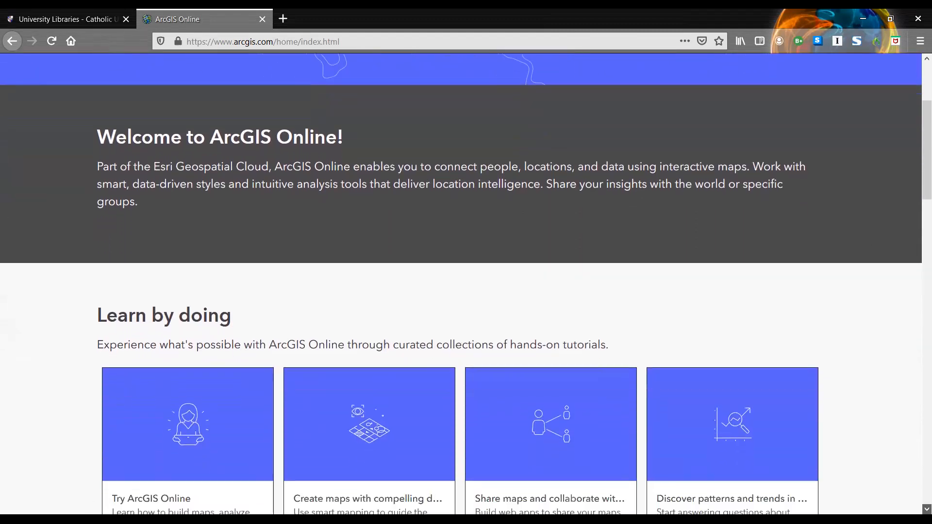
scroll(898, 439, down, 1)
scroll(855, 291, down, 2)
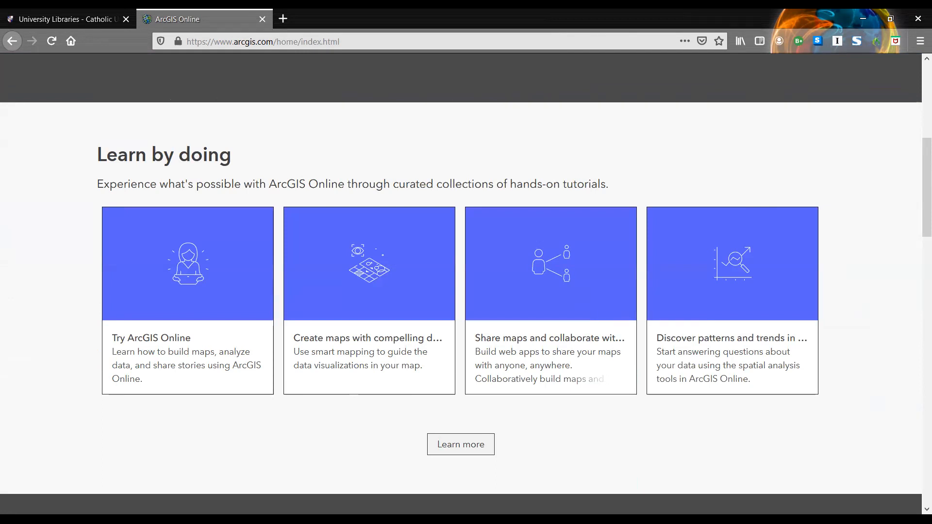
scroll(889, 349, down, 1)
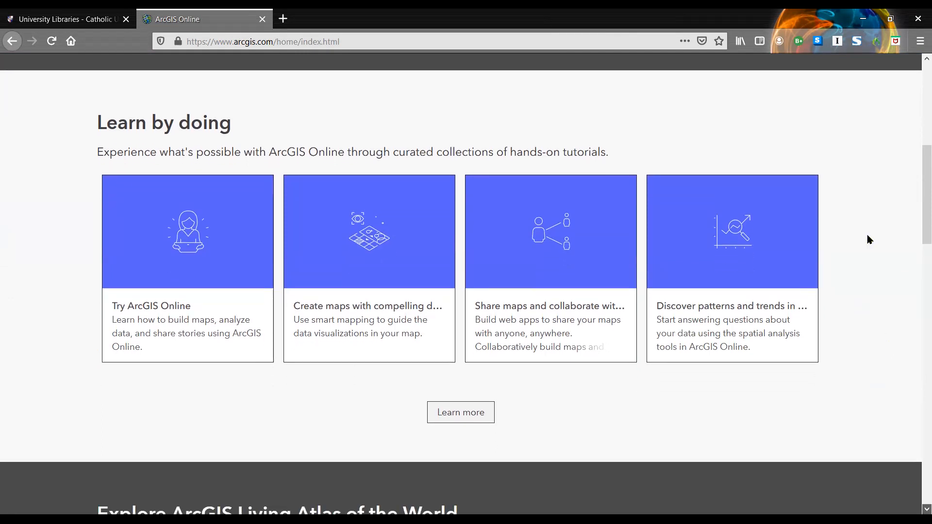
scroll(868, 238, down, 2)
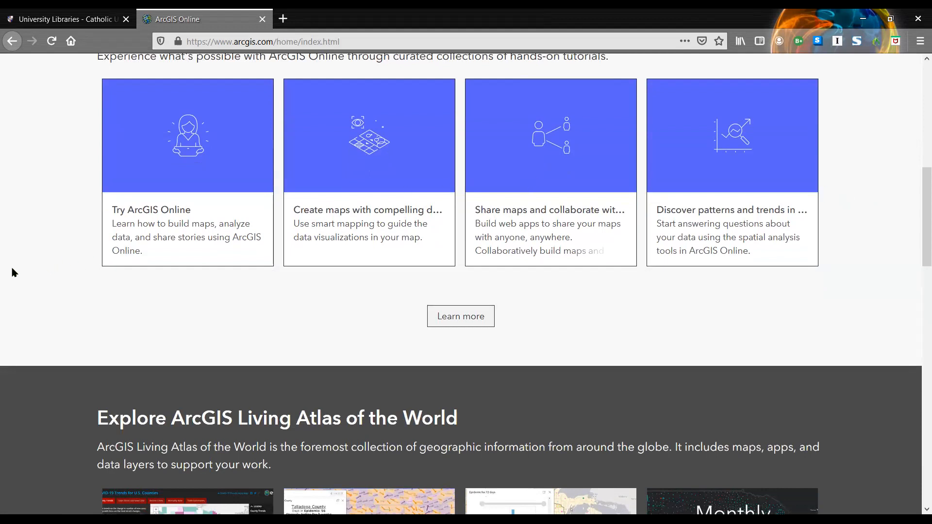
- Open the map viewer from the ArcGIS Online home page
scroll(14, 273, up, 10)
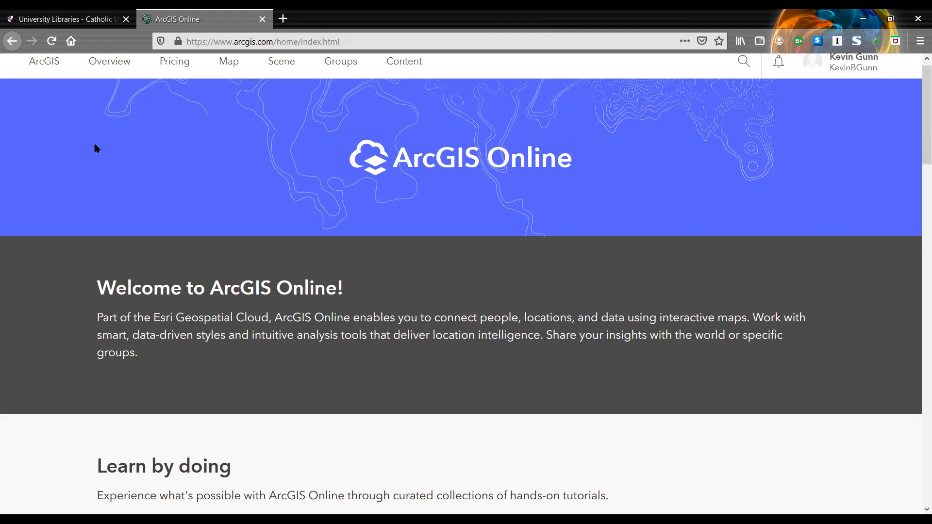
click(229, 65)
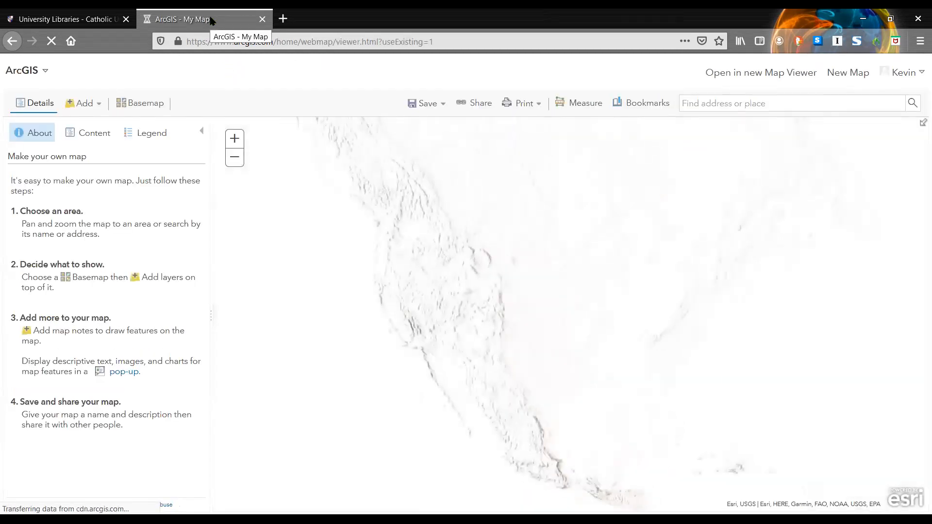
click(126, 19)
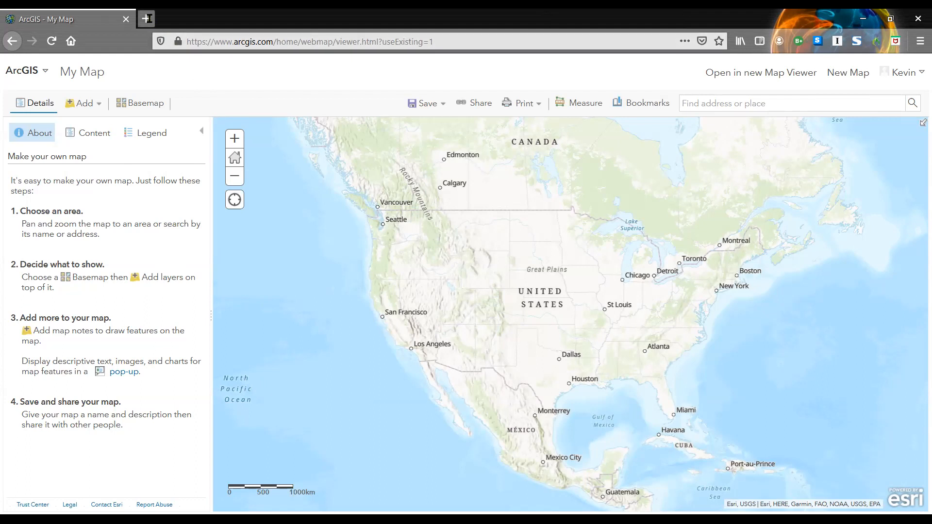
click(146, 18)
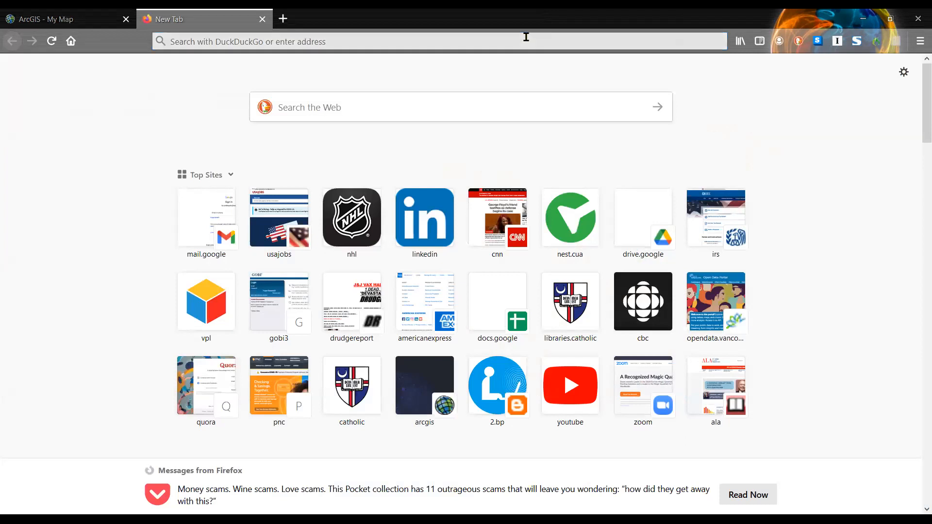
click(327, 43)
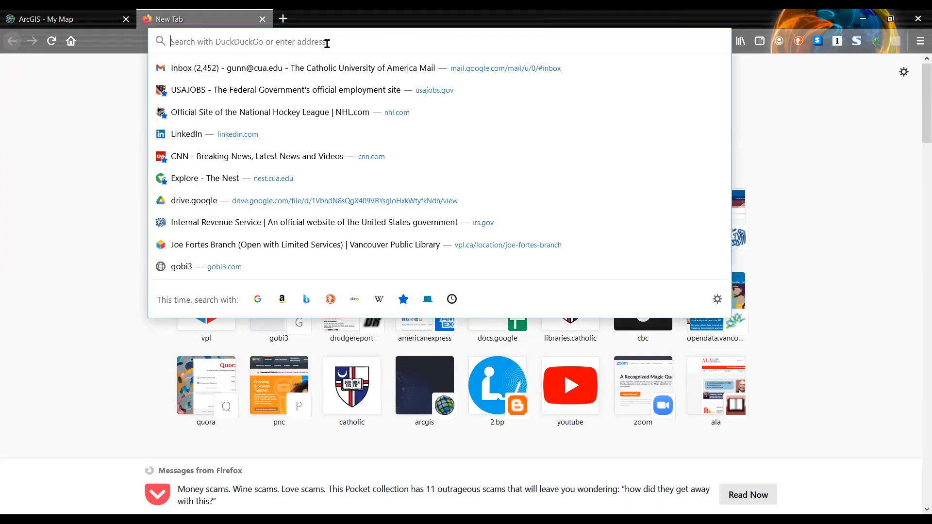
text(htt)
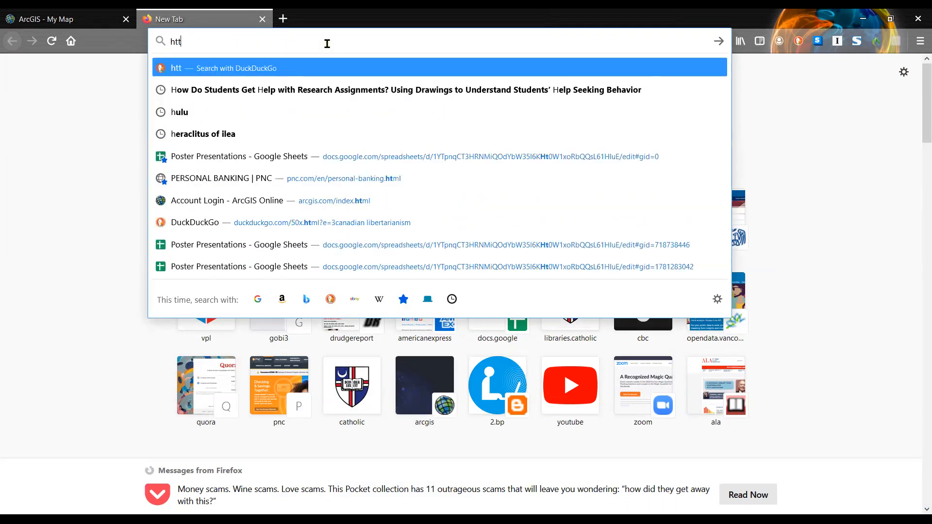
text(ps://)
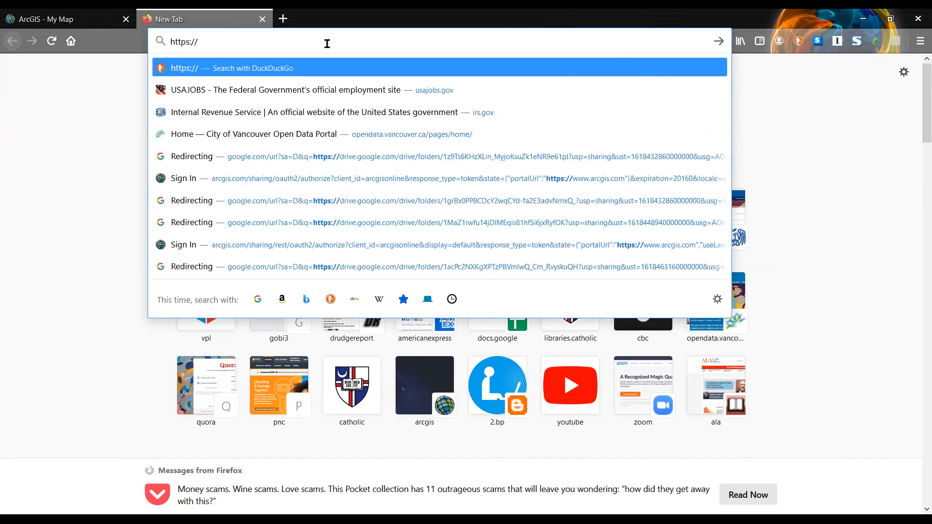
text(opend)
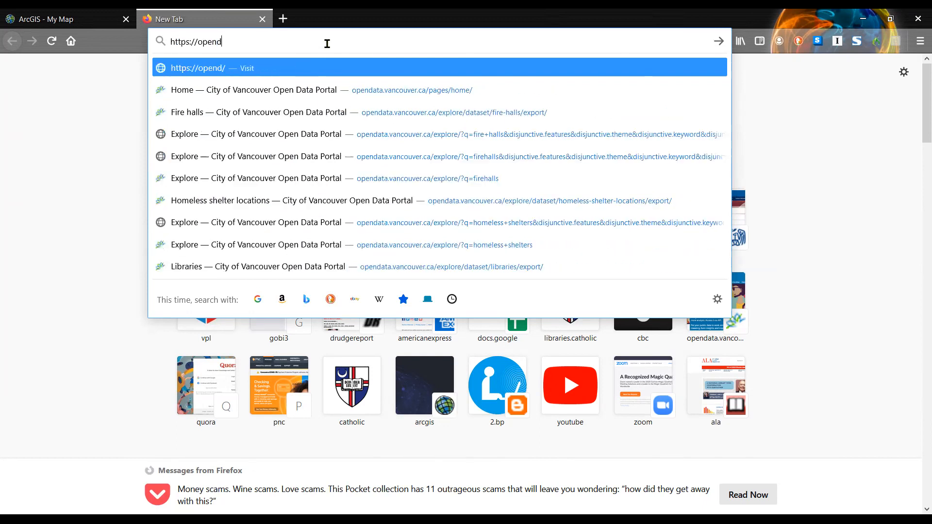
text(ata/vancouver.)
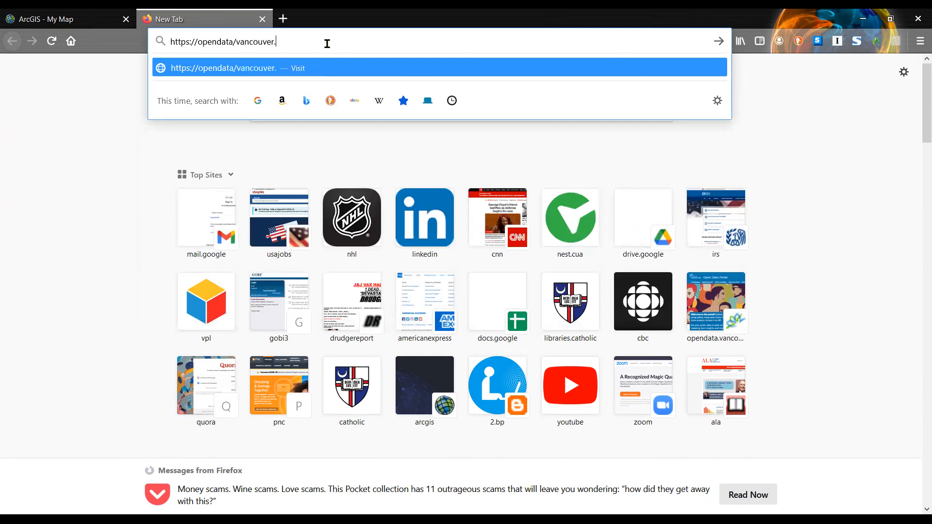
key(BackSpace)
key(BackSpace)
text(.)
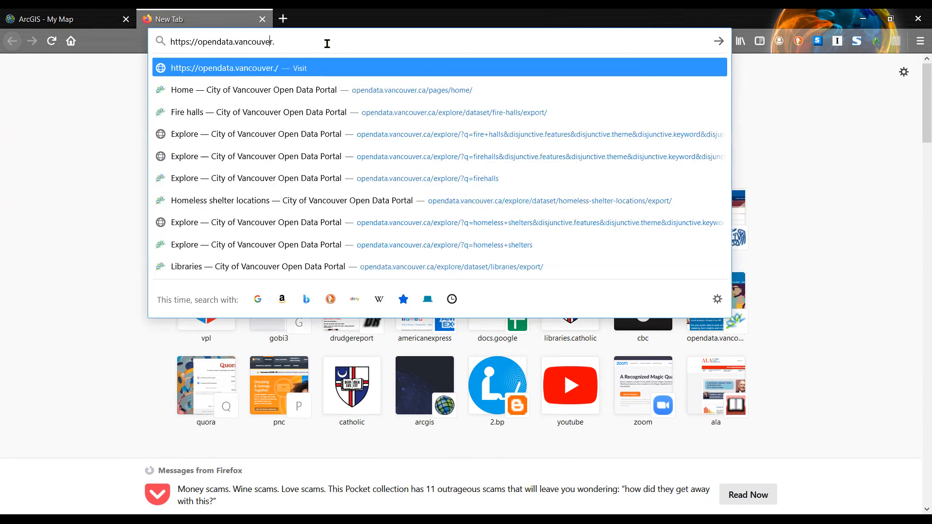
text(ca/)
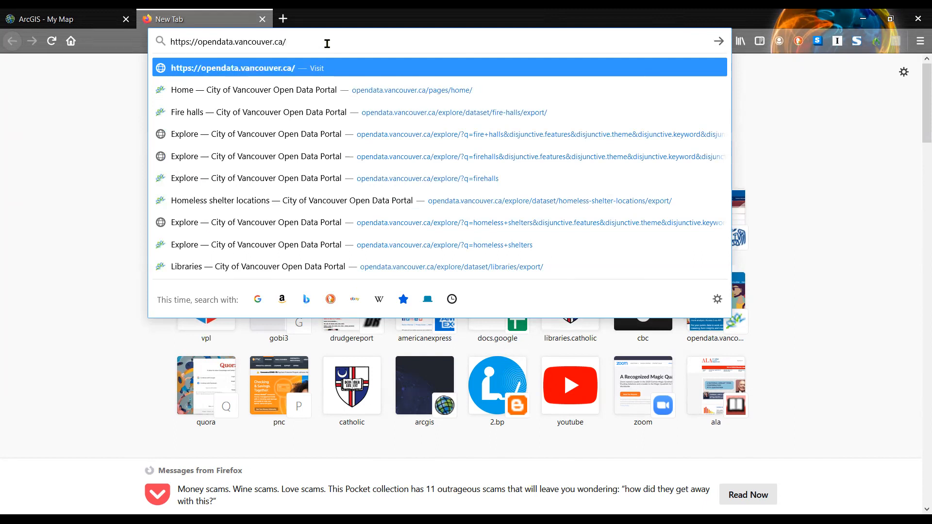
text(pages/)
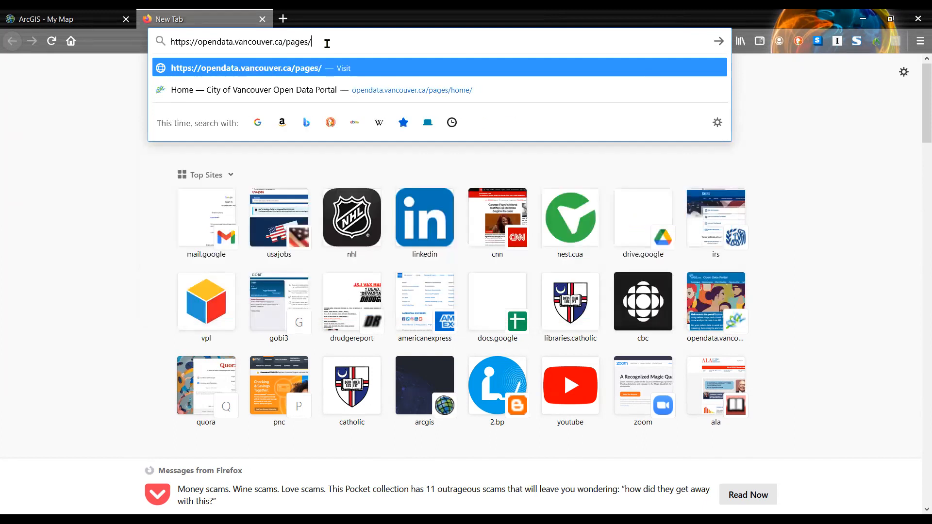
text(home/)
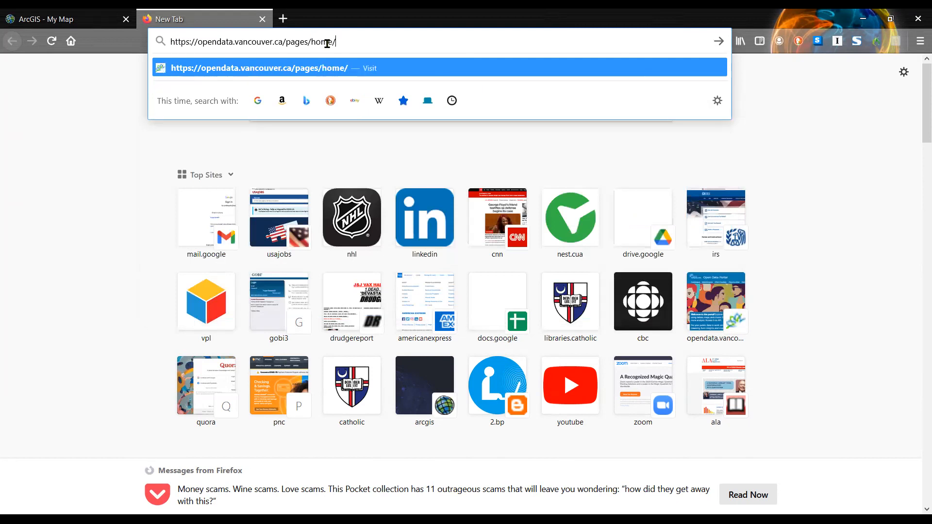
key(Return)
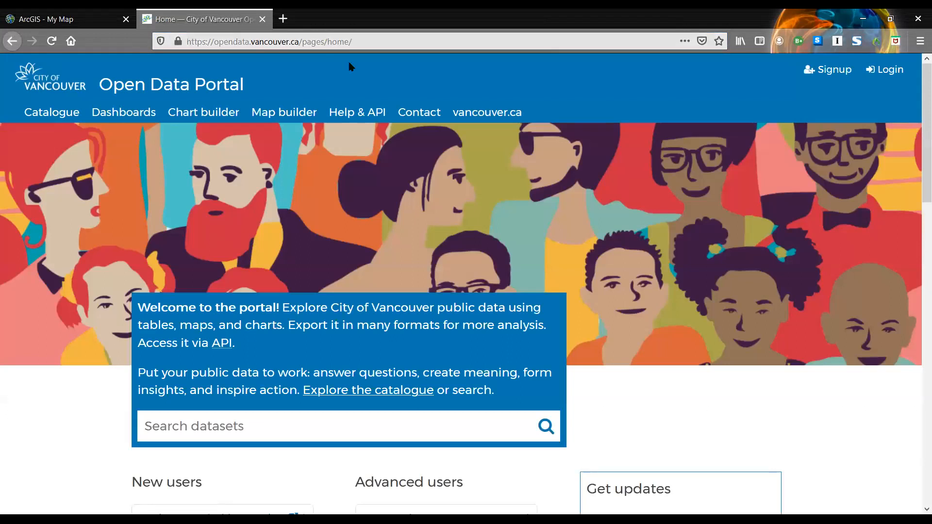
- Search the Open Data Portal's datasets for "city boundary"
click(744, 429)
click(242, 433)
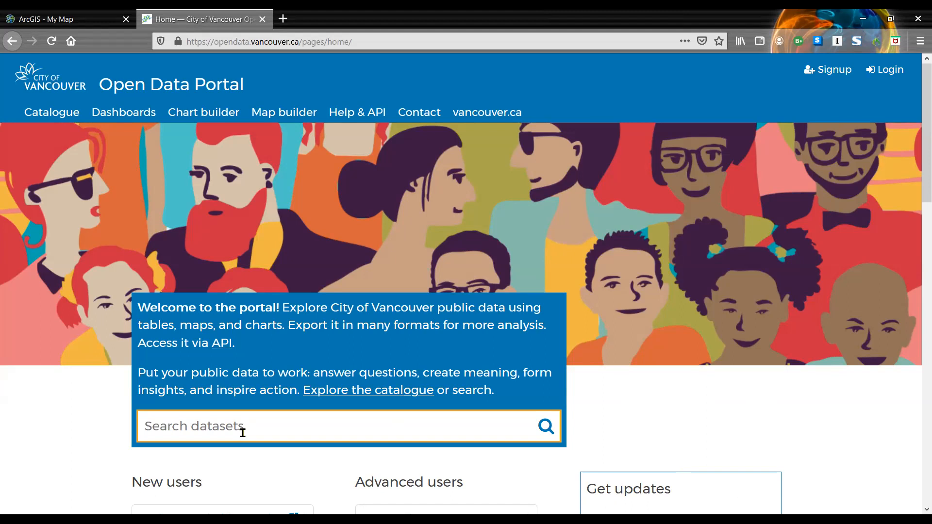
text(city b)
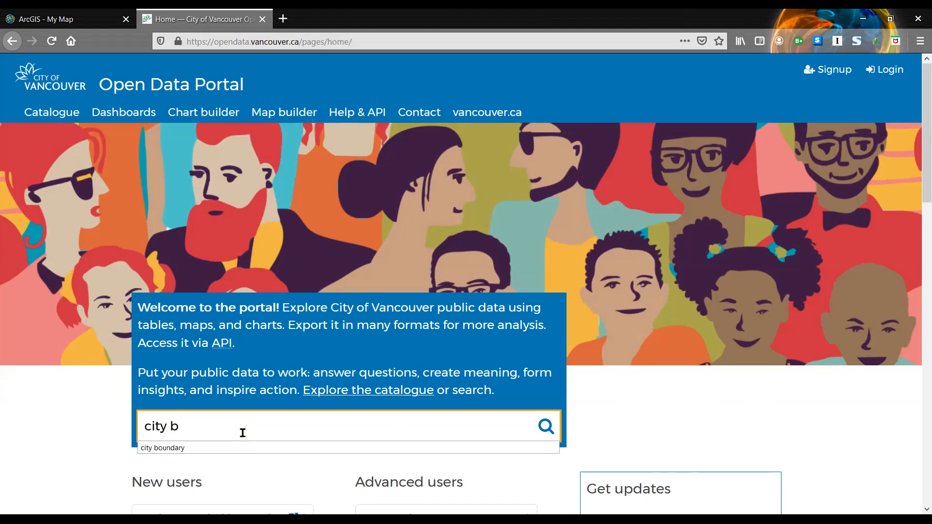
text(oundary)
key(Return)
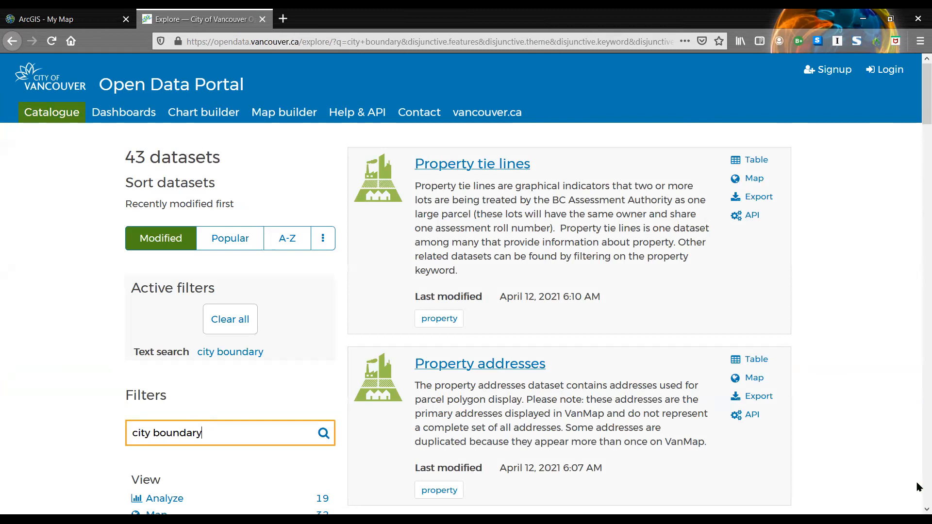
- Find and open the City boundary dataset among the search results and review its information page
scroll(917, 487, down, 10)
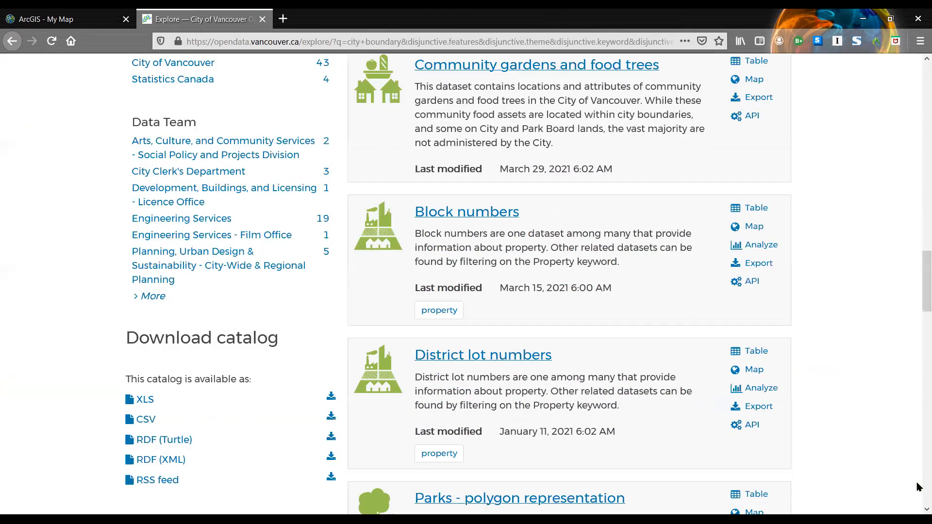
scroll(919, 309, down, 5)
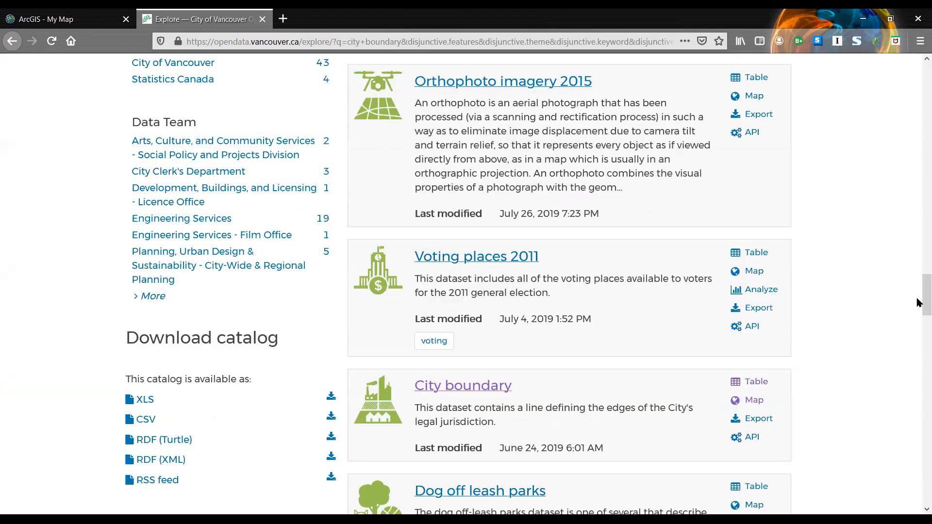
scroll(919, 305, down, 5)
scroll(590, 424, up, 5)
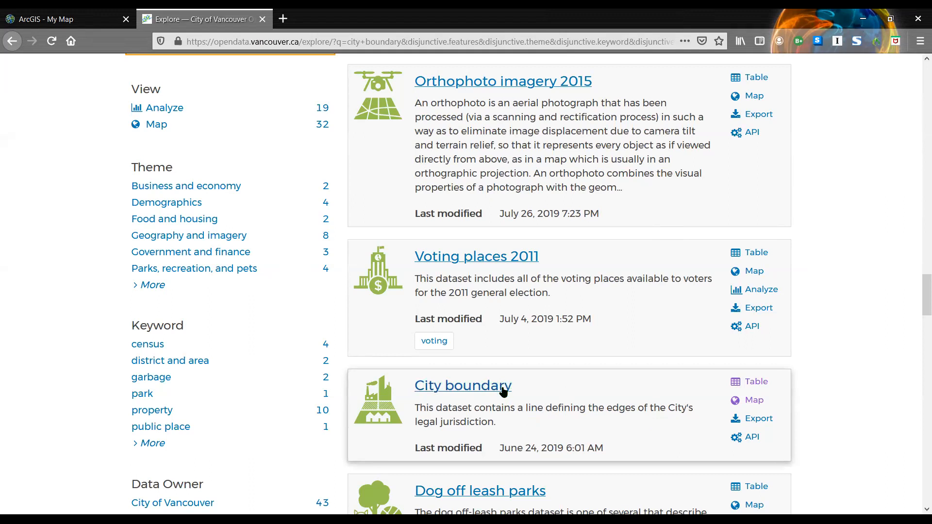
click(504, 391)
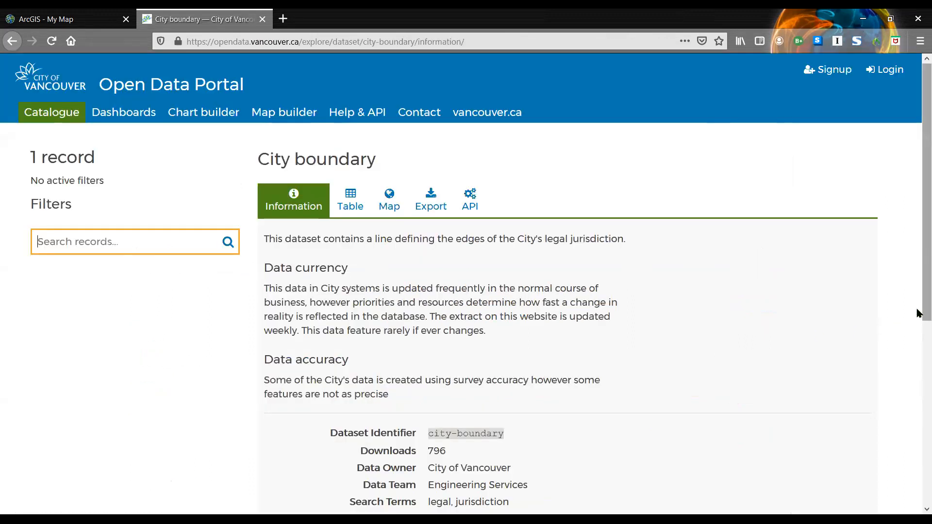
scroll(919, 334, down, 3)
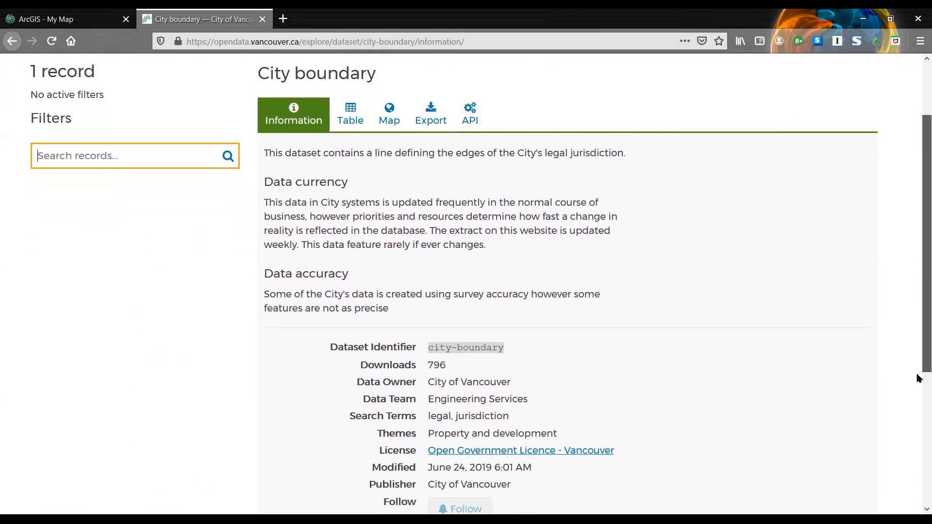
scroll(917, 424, down, 5)
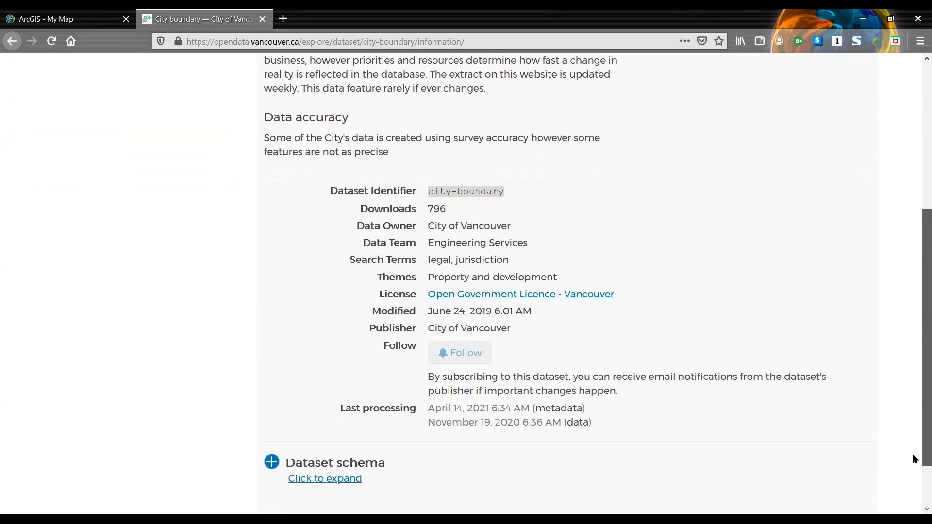
scroll(908, 320, up, 8)
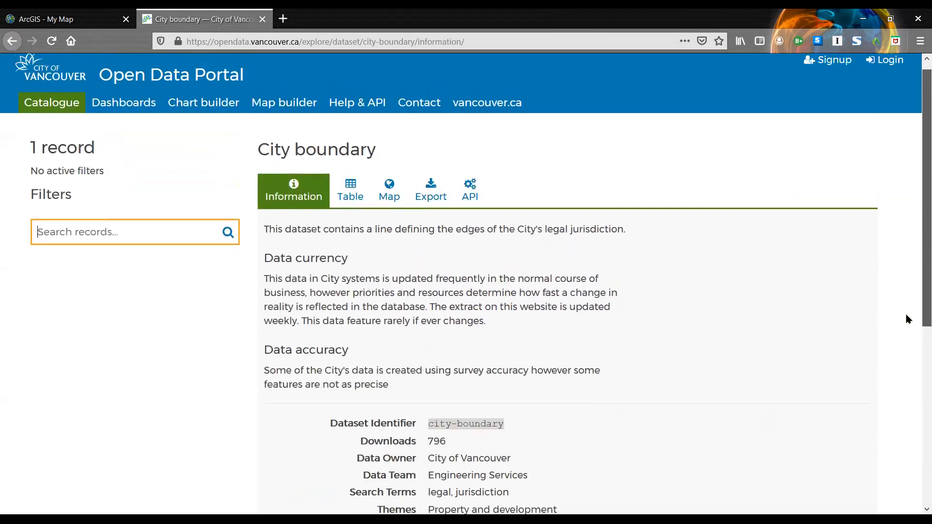
- Export the whole City boundary dataset as a shapefile with WGS84 (EPSG:4326) coordinates and save city-boundary.zip
click(435, 201)
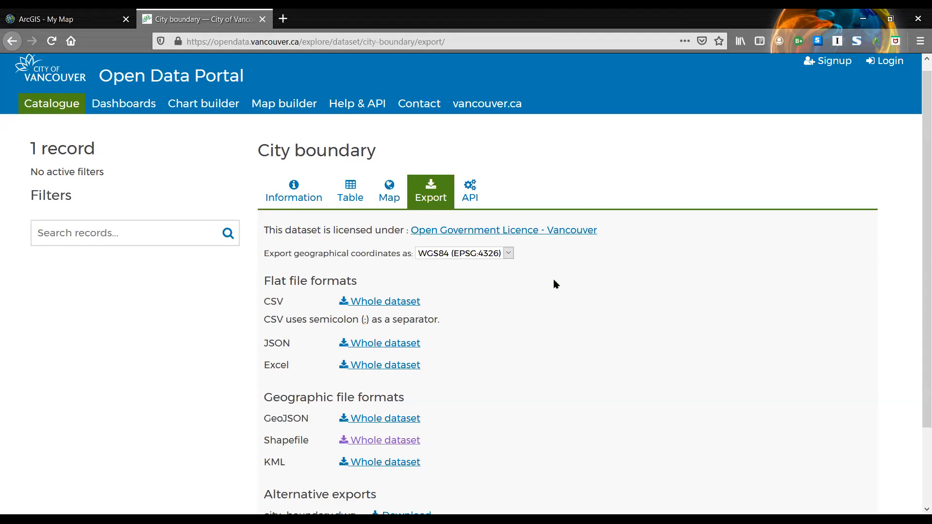
click(509, 254)
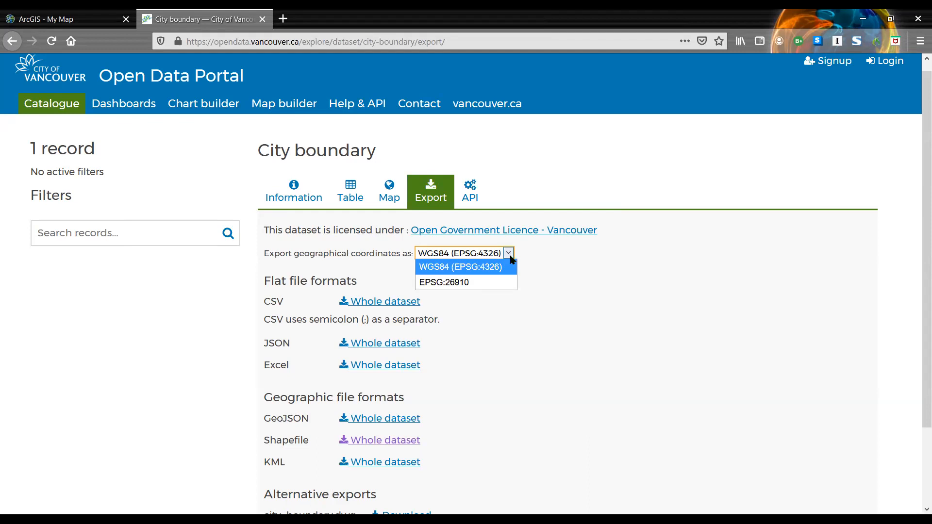
click(536, 260)
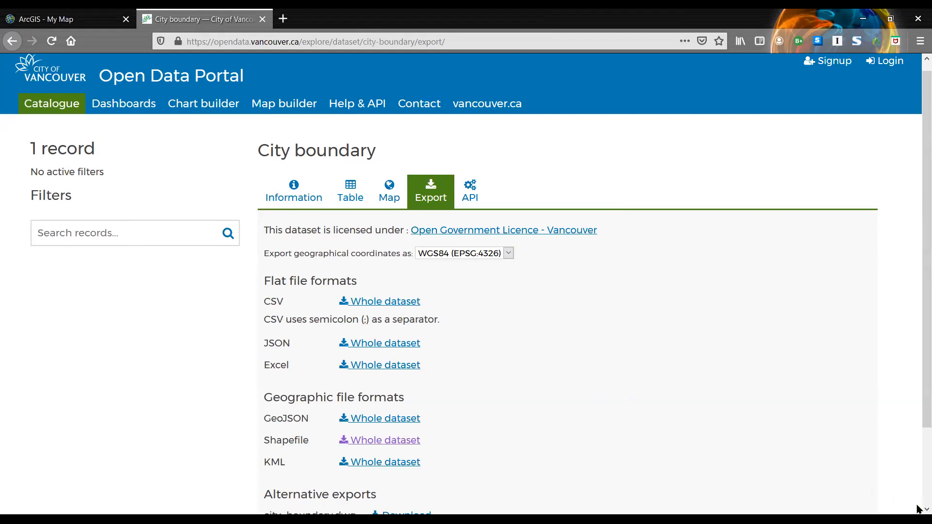
scroll(925, 508, down, 4)
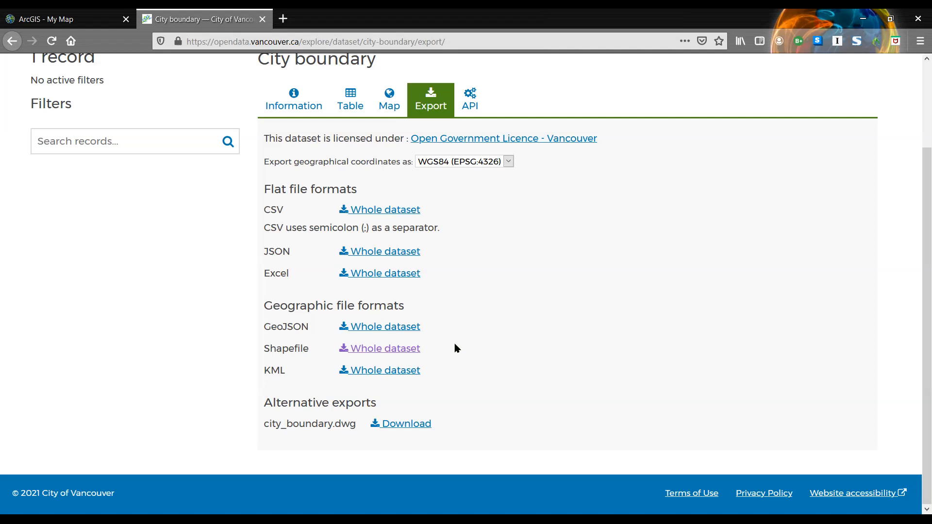
click(406, 351)
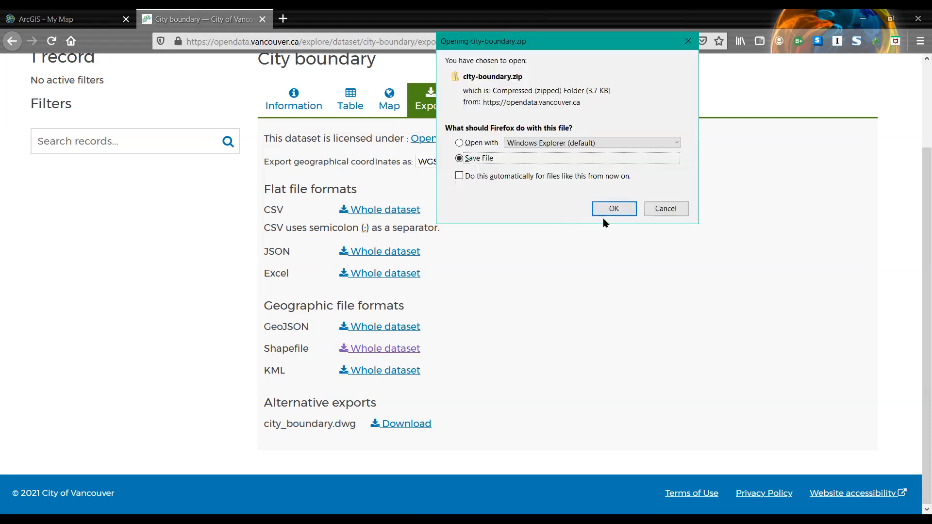
click(614, 209)
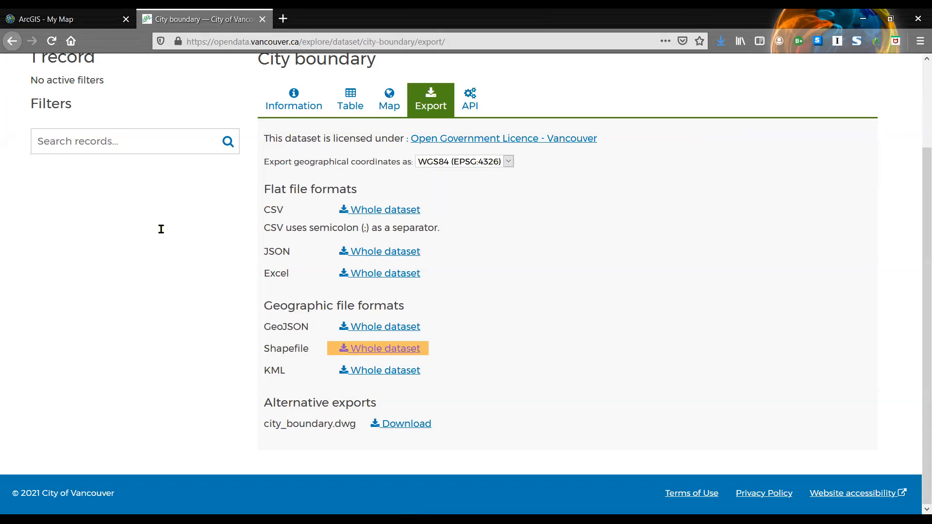
- Return to the Open Data Portal home page and search the datasets for "libraries"
scroll(88, 237, up, 3)
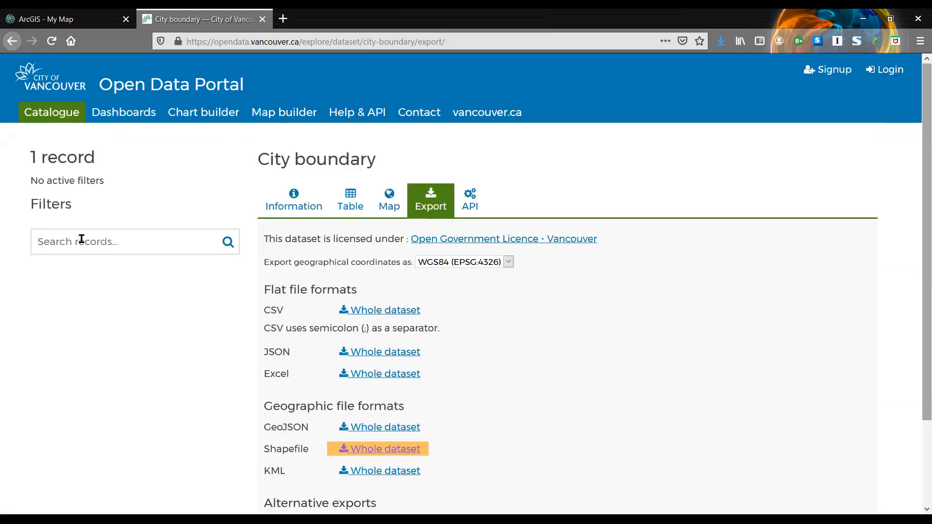
click(150, 88)
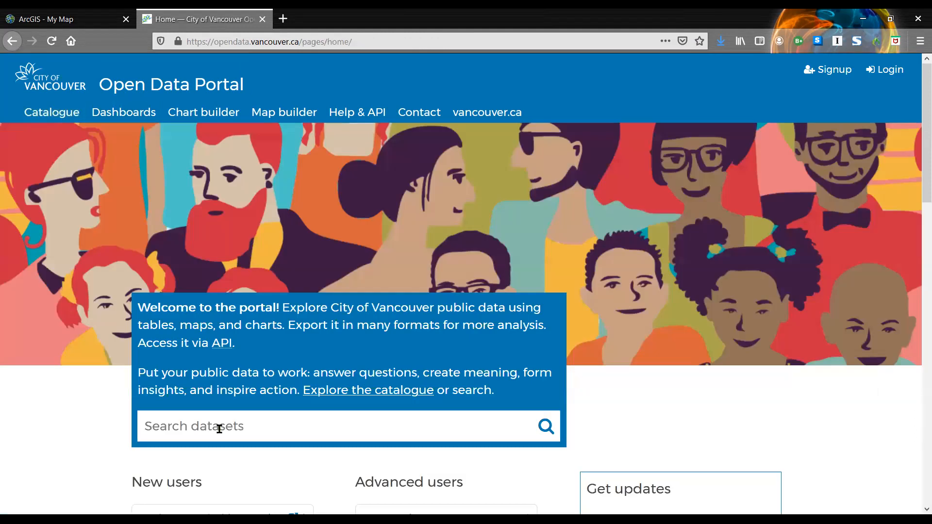
click(220, 429)
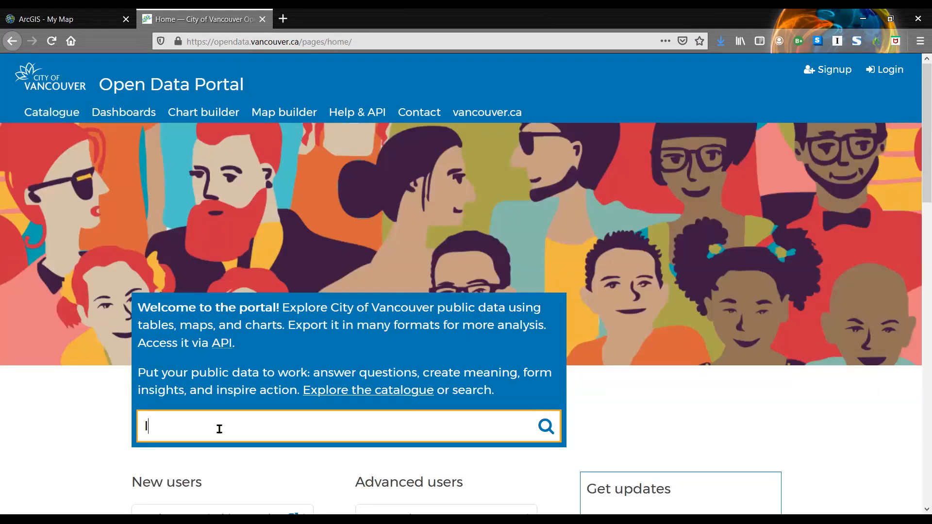
text(libraries)
key(Return)
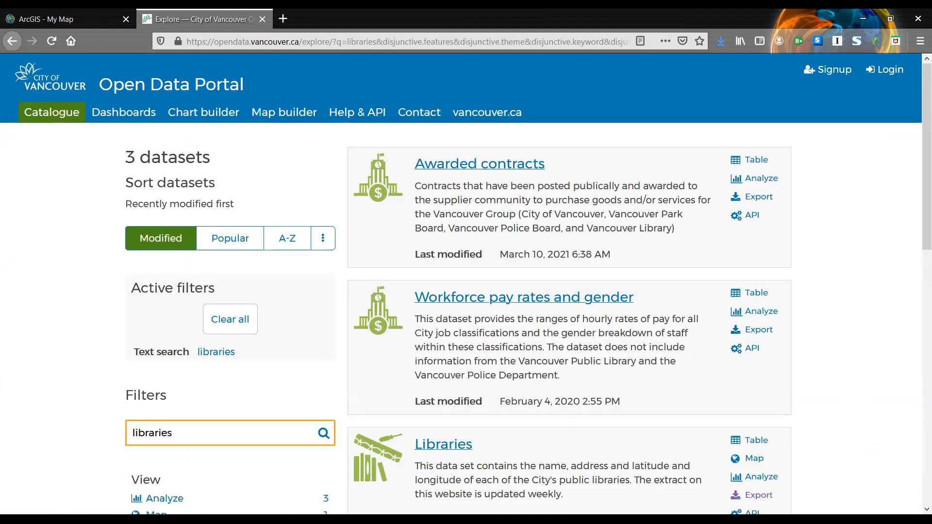
- Find the Libraries dataset in the search results and open its export options
click(926, 508)
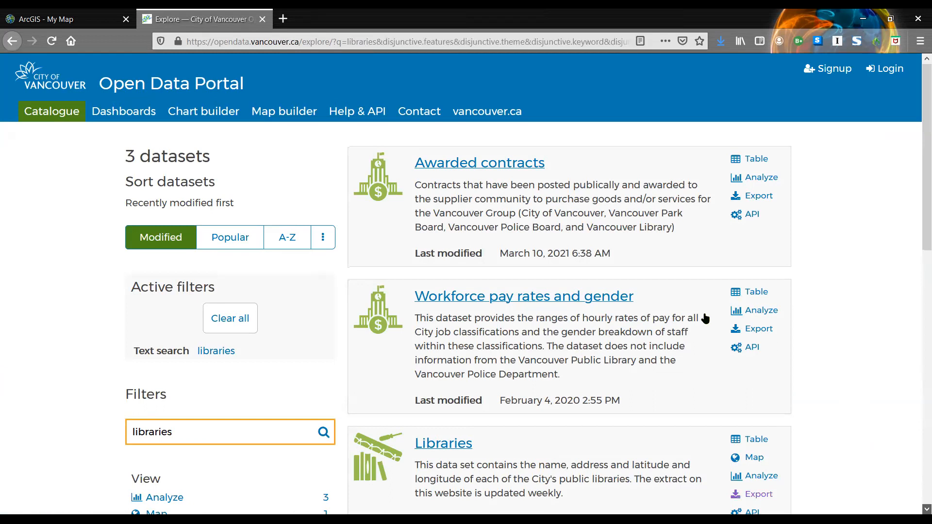
scroll(714, 315, down, 1)
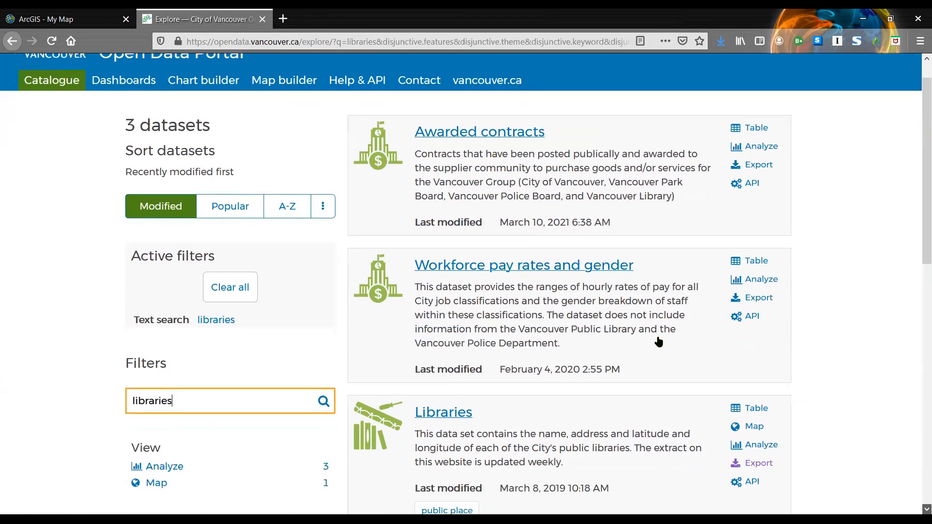
scroll(658, 339, down, 5)
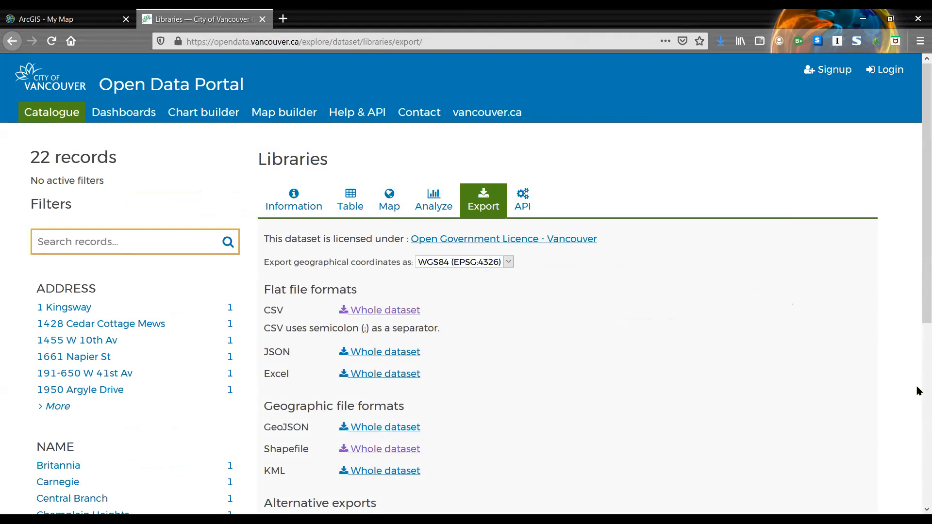
- Export the whole Libraries dataset as a shapefile with WGS84 (EPSG:4326) coordinates and save libraries.zip
scroll(491, 194, down, 3)
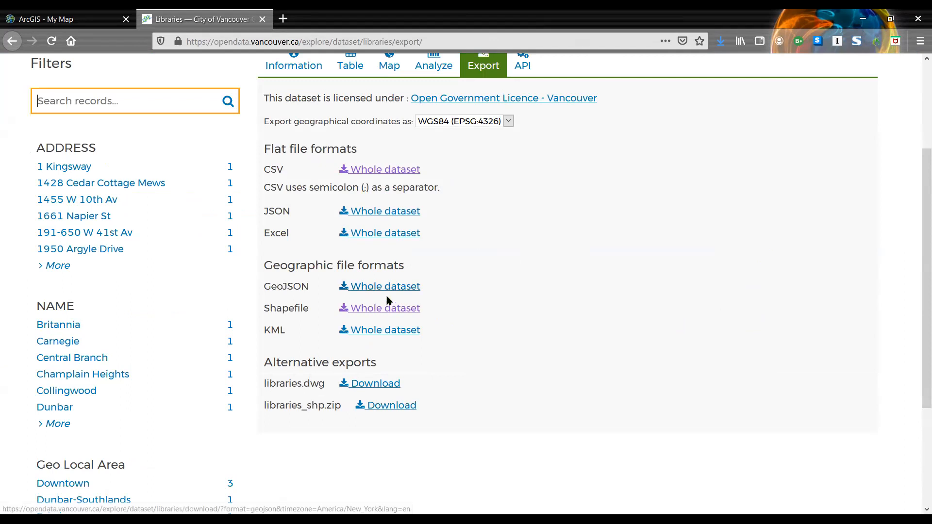
click(405, 311)
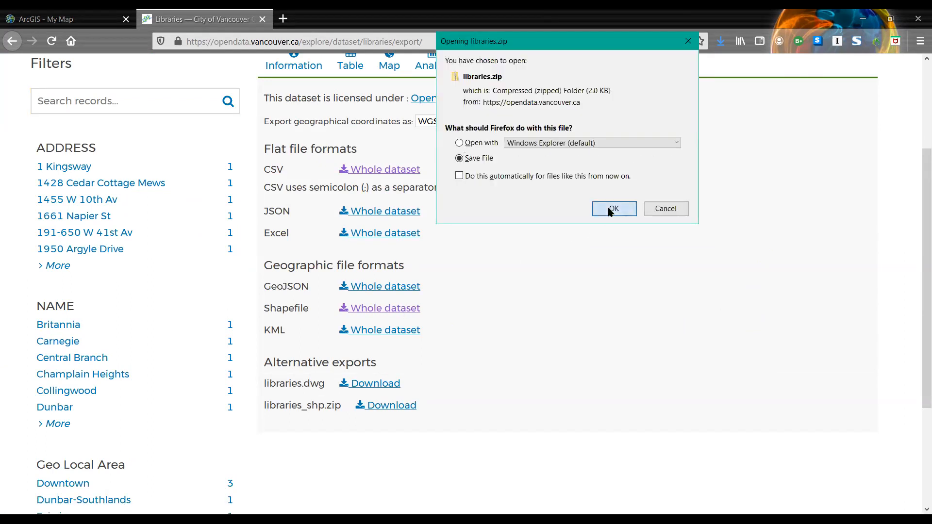
click(610, 209)
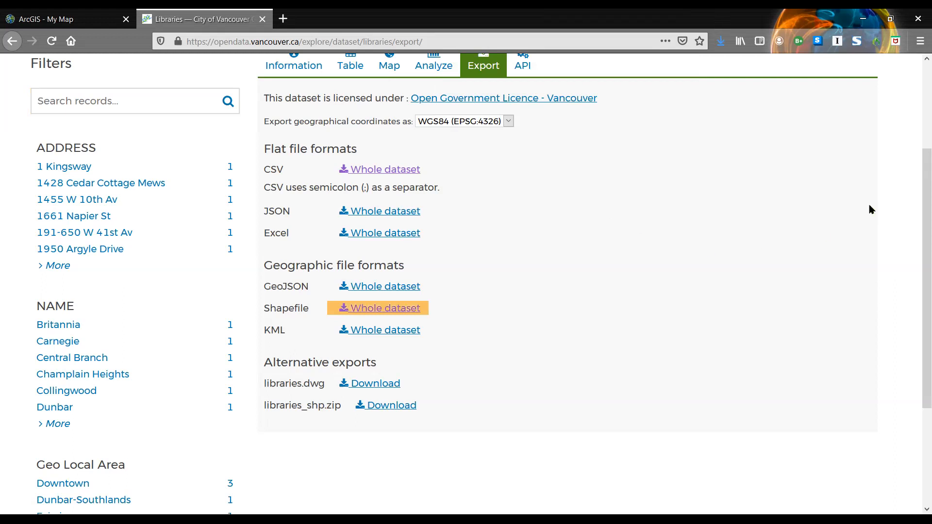
- Return to the Open Data Portal home page and search the datasets for "homeless shelters"
click(919, 95)
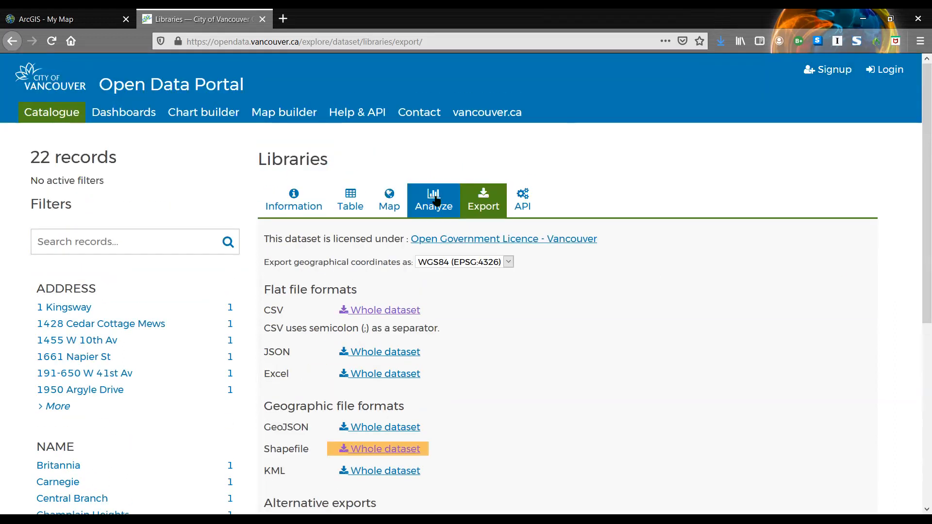
click(165, 78)
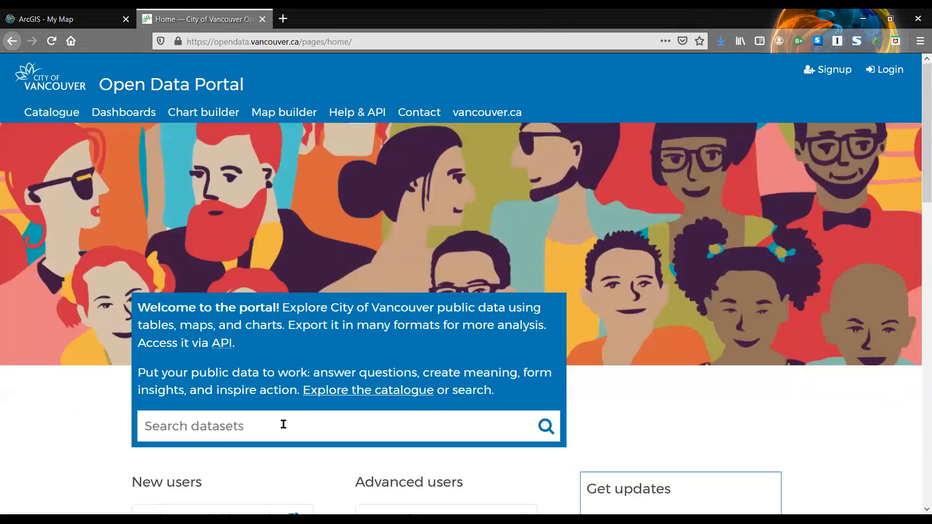
click(284, 425)
text(homeless s)
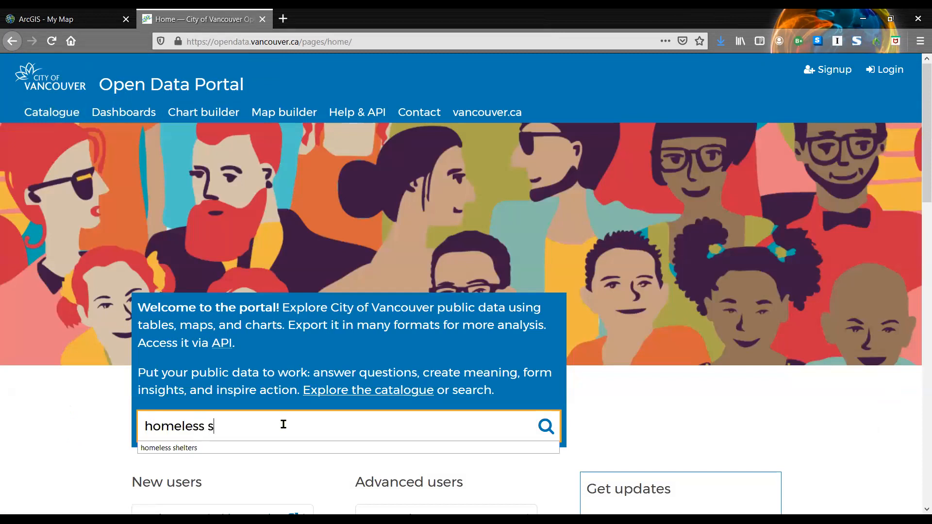
text(helters)
key(Return)
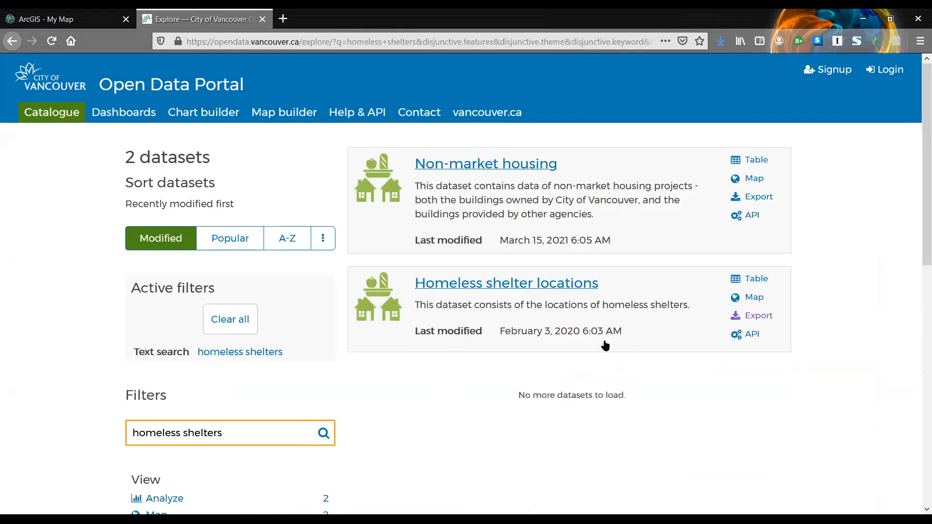
- Export the whole Homeless shelter locations dataset as a shapefile with WGS84 (EPSG:4326) coordinates and save the file
click(758, 317)
scroll(898, 496, down, 2)
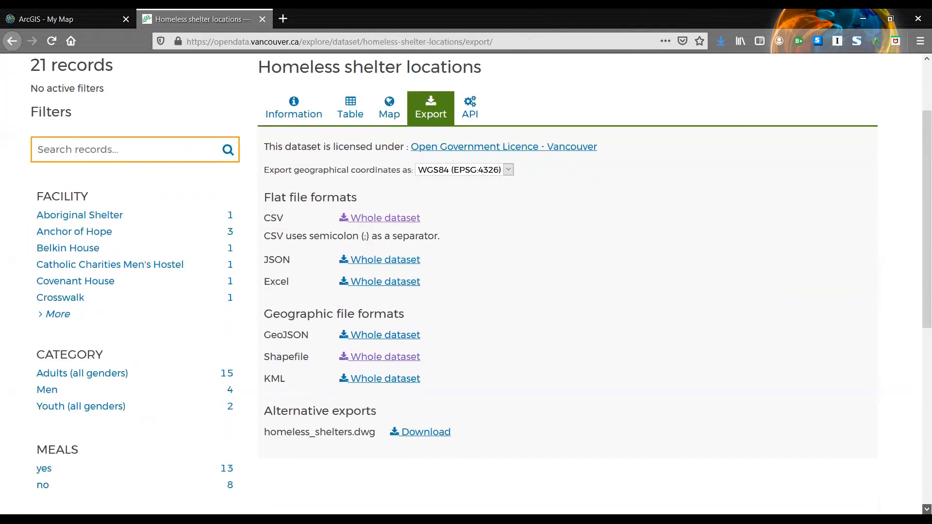
click(408, 356)
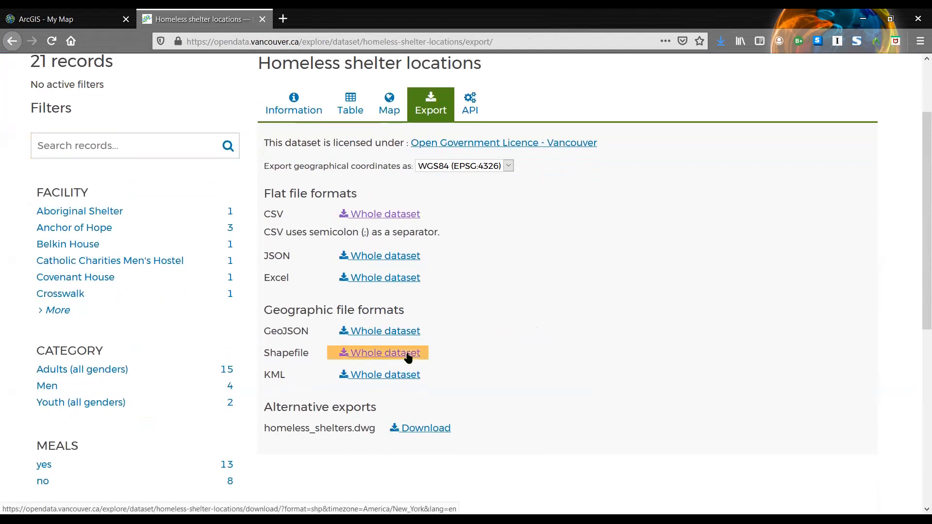
click(604, 215)
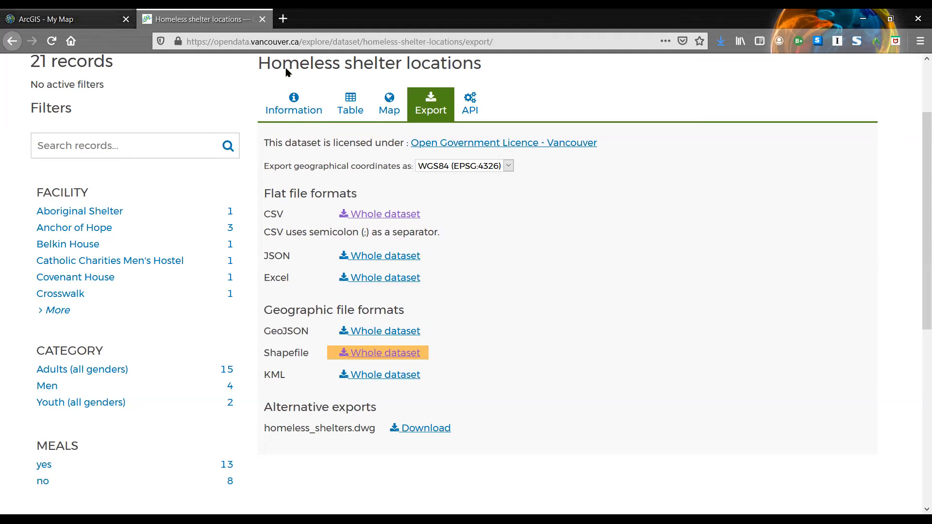
- Switch to the ArcGIS map and import city-boundary.zip as a layer generalized for web display, styled by name with unique symbols
key(ctrl+Tab)
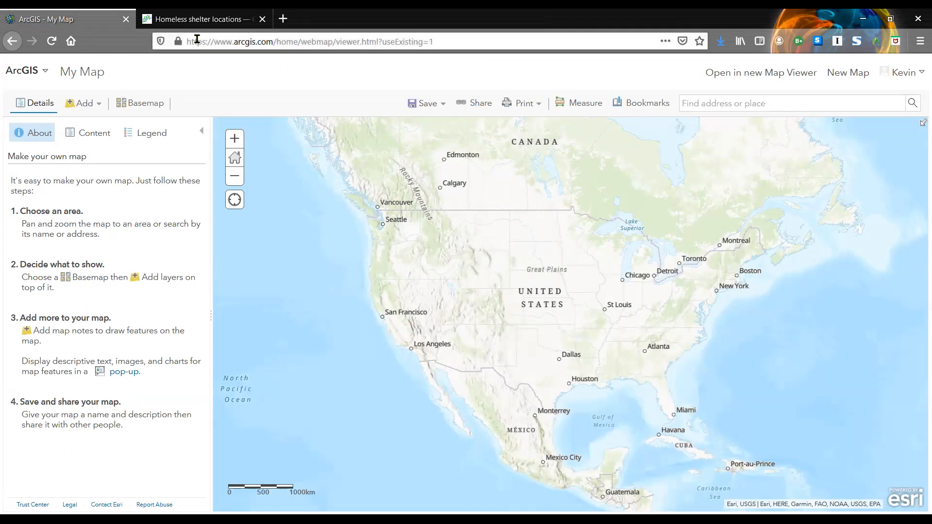
click(89, 108)
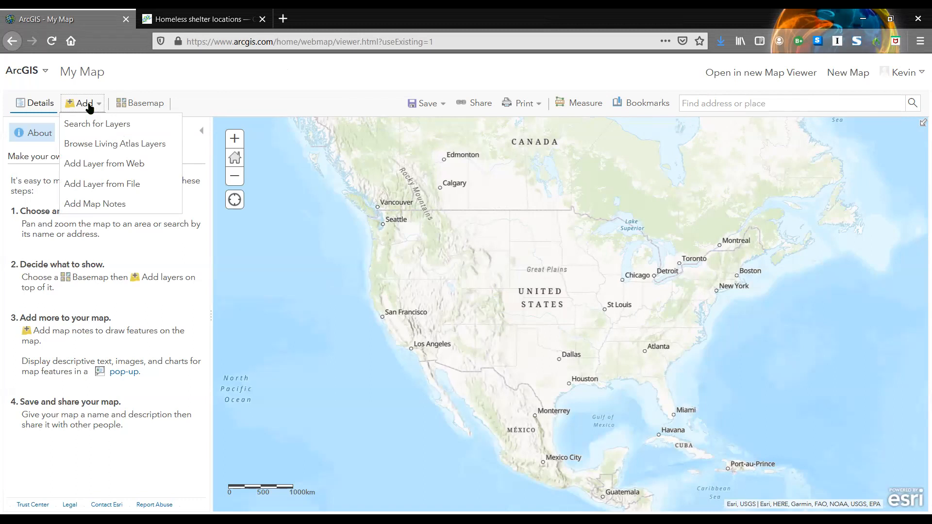
click(107, 186)
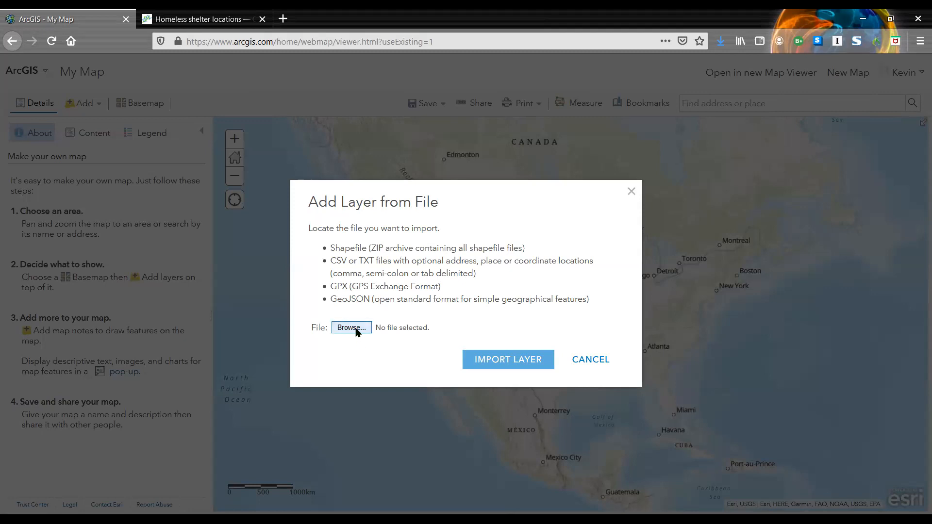
click(353, 328)
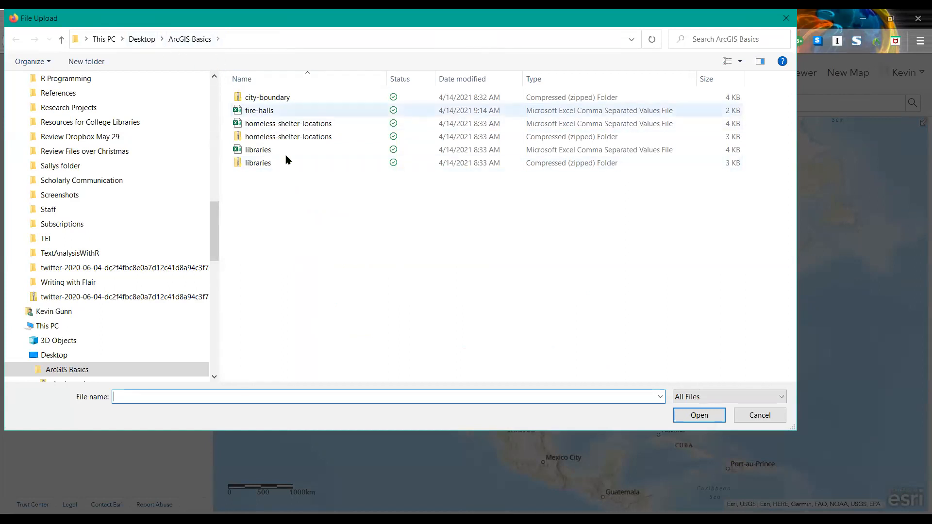
click(271, 164)
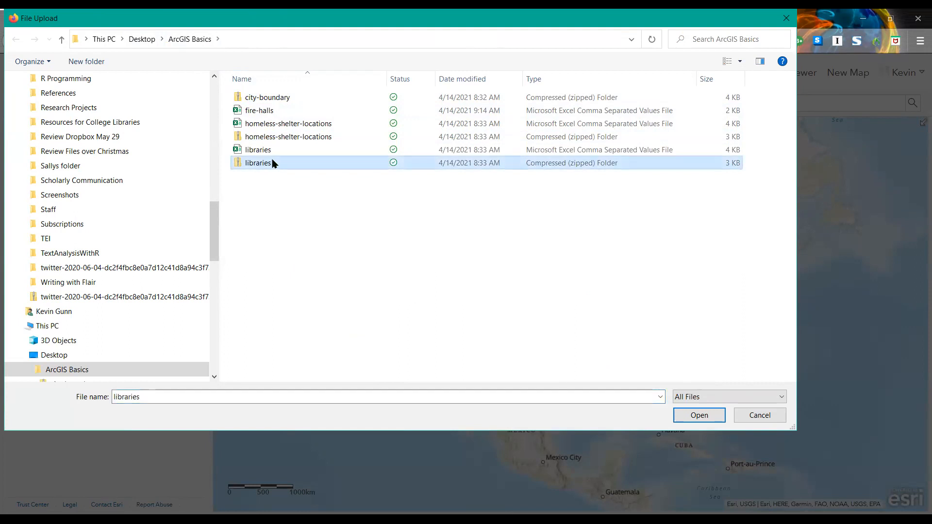
click(279, 102)
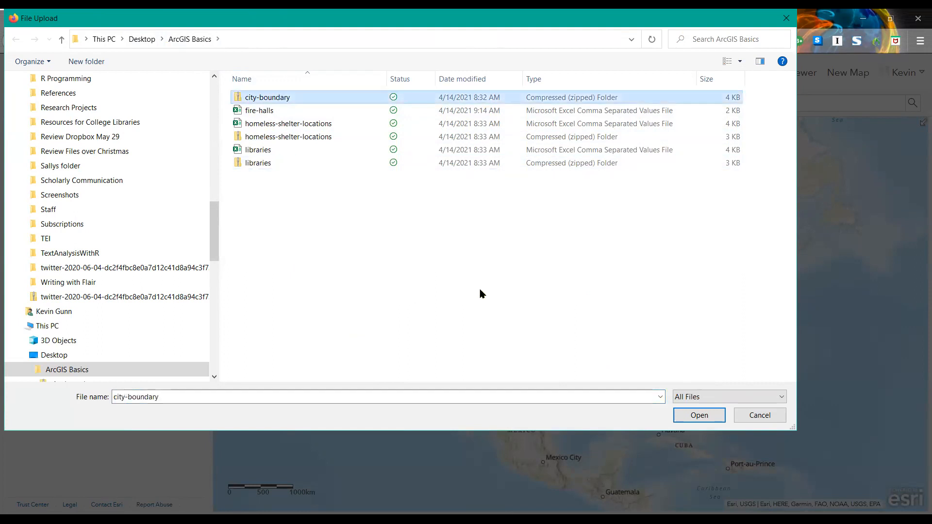
click(688, 416)
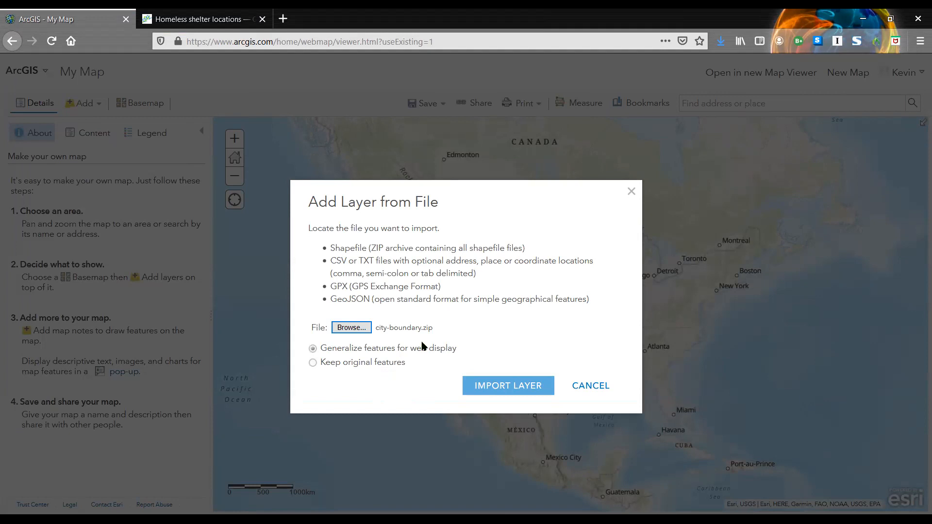
click(502, 392)
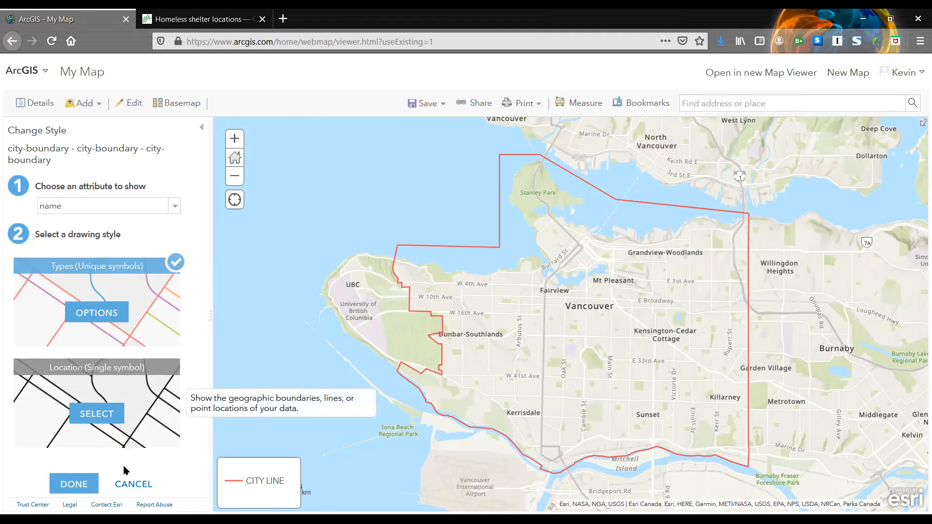
click(76, 487)
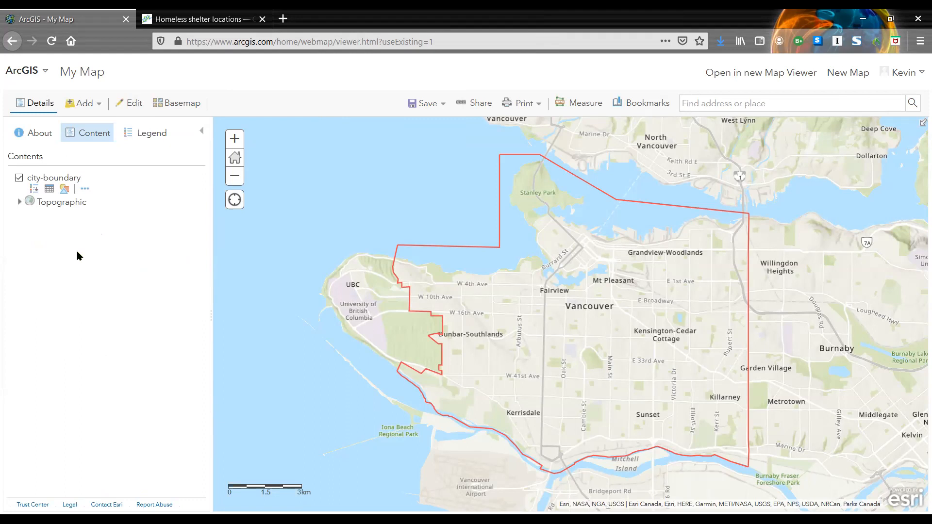
click(85, 190)
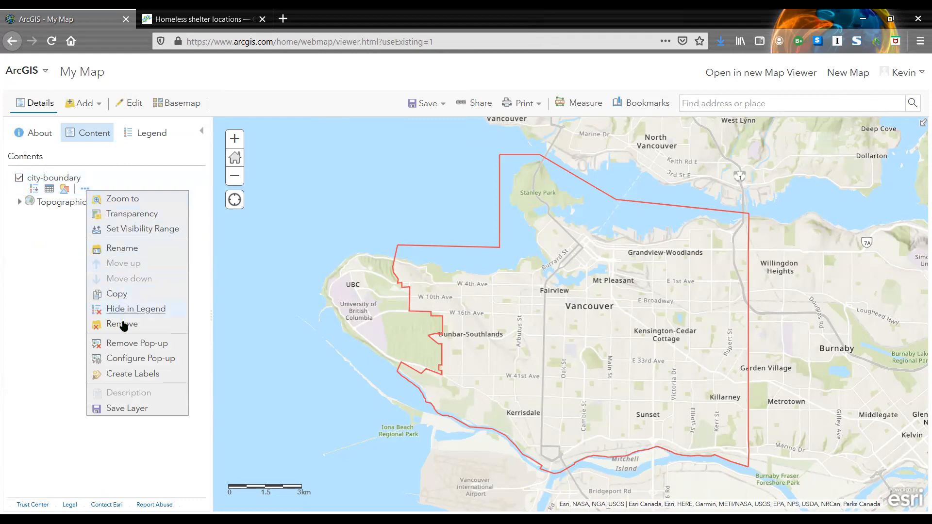
click(36, 274)
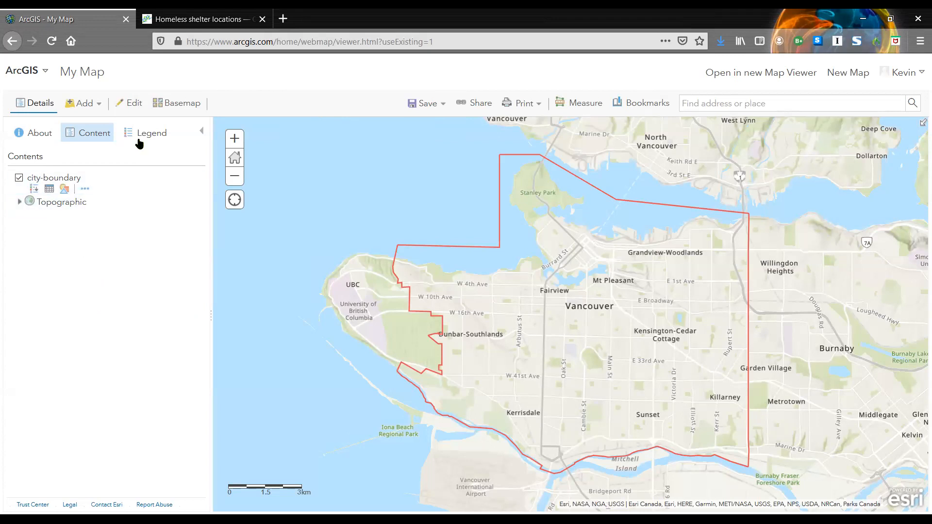
- Import libraries.zip into the map as a layer and accept the unique-symbols style based on the name attribute
click(97, 108)
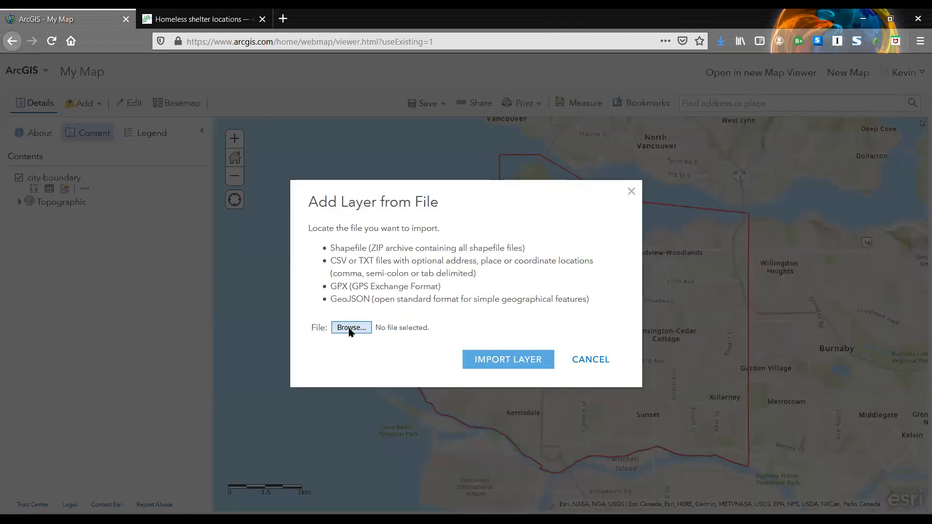
click(350, 328)
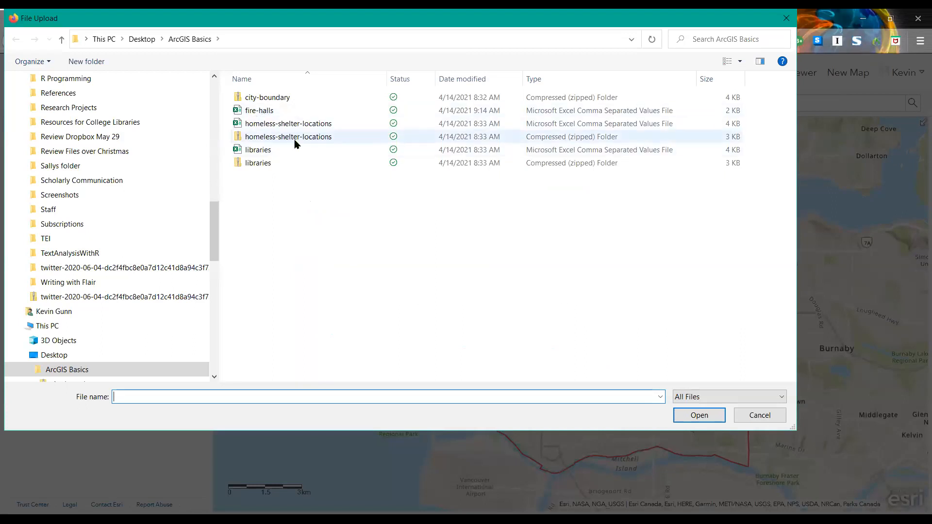
click(276, 162)
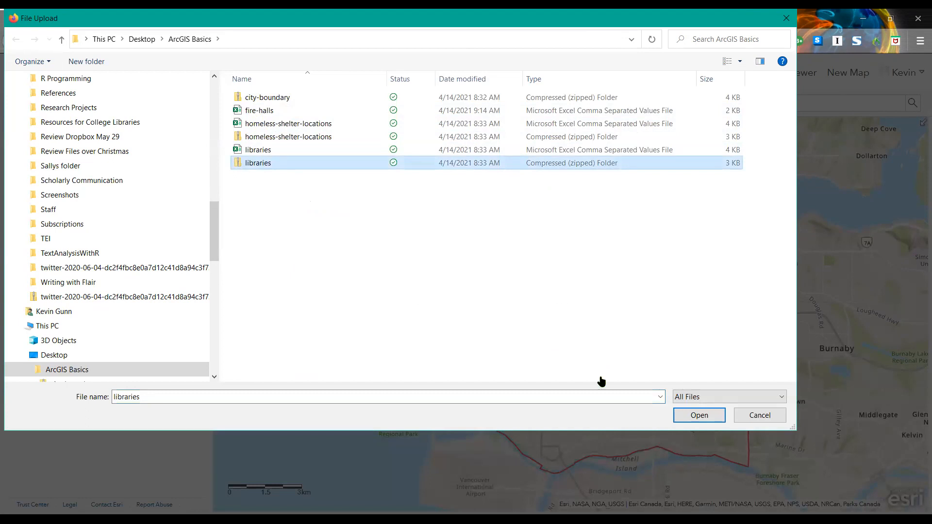
key(Return)
click(536, 386)
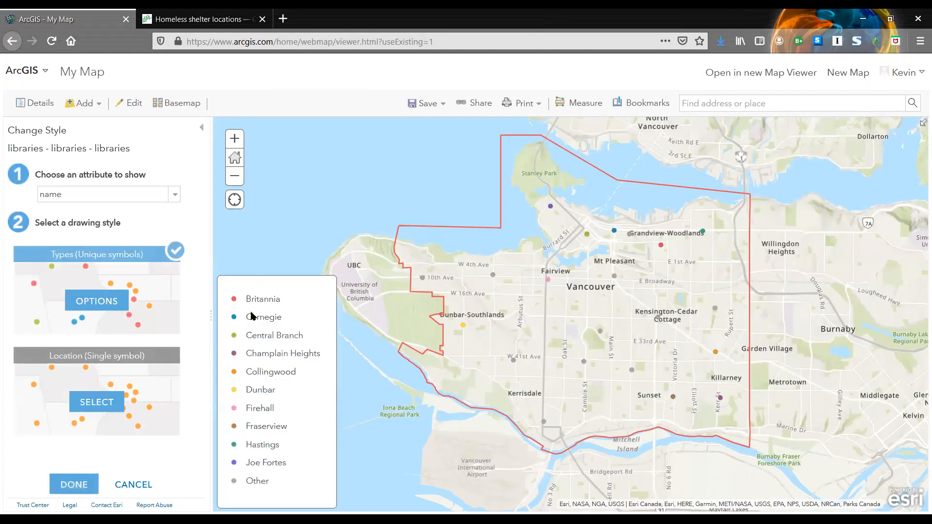
click(86, 485)
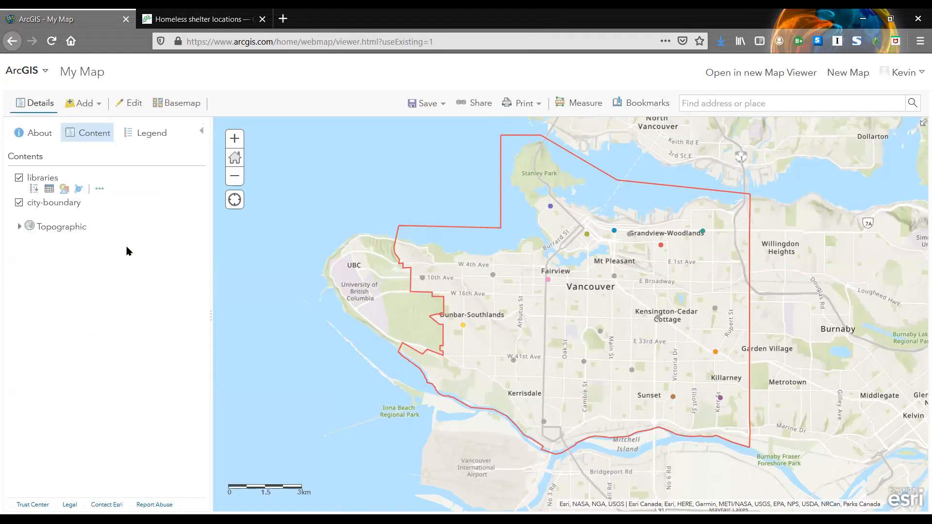
- Import homeless-shelter-locations.zip as a layer generalized for web display and accept the unique-symbols style based on the category attribute
click(92, 103)
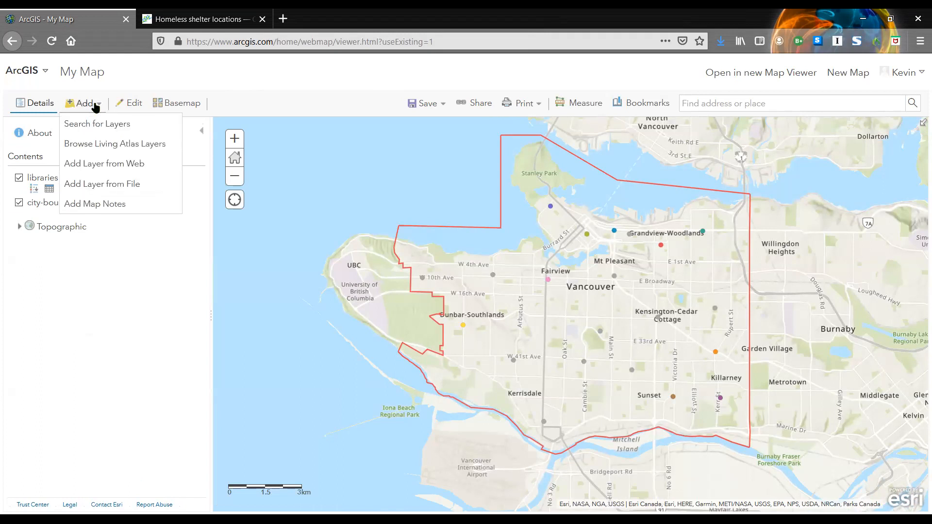
click(111, 184)
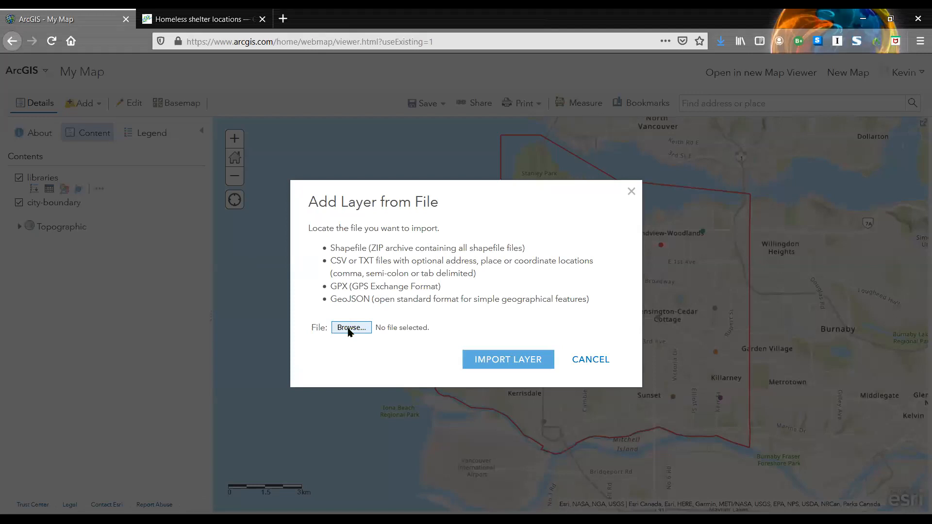
click(349, 330)
click(308, 136)
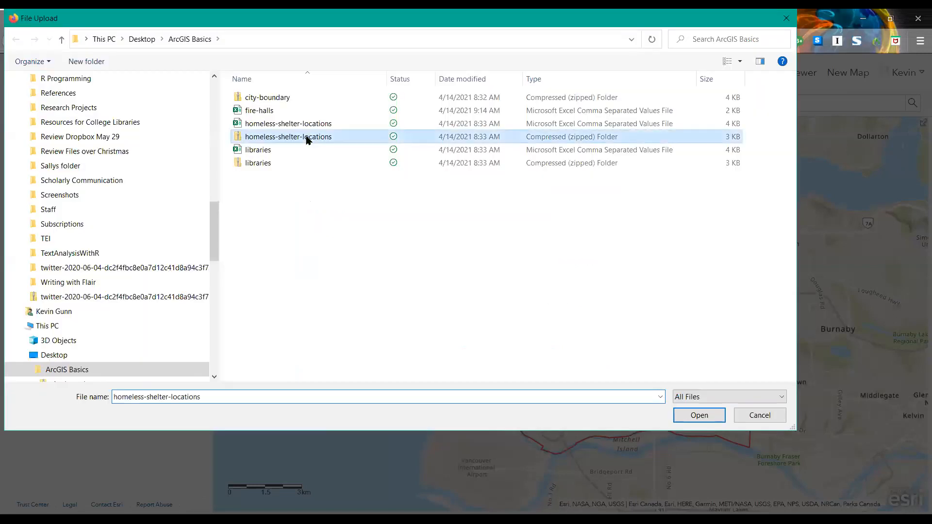
click(696, 421)
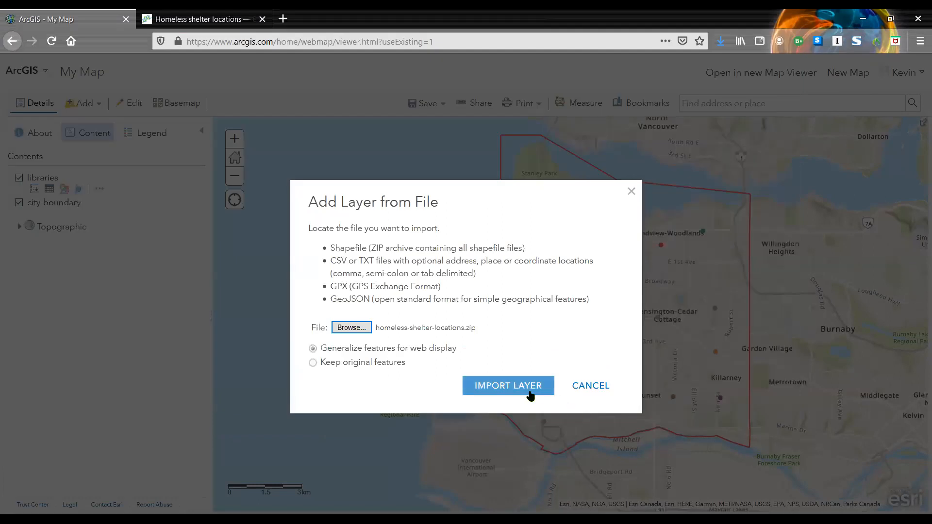
click(505, 386)
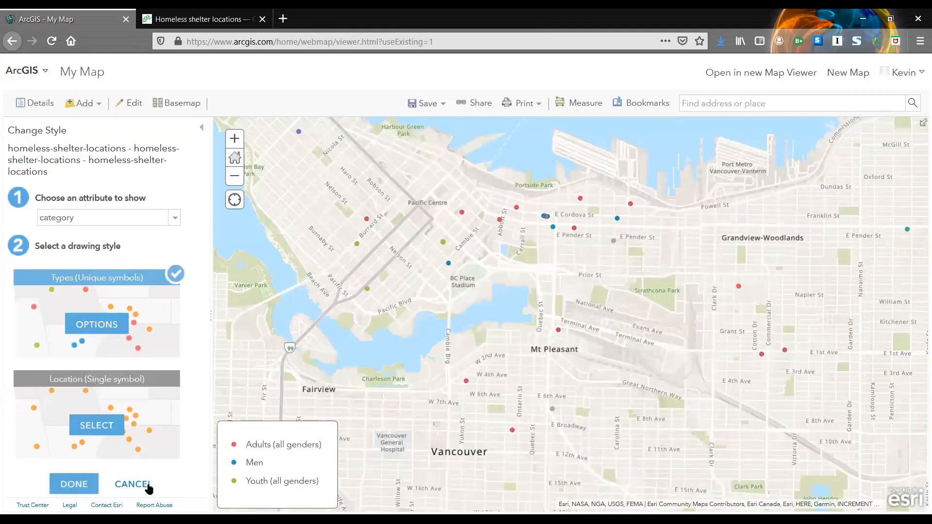
click(85, 489)
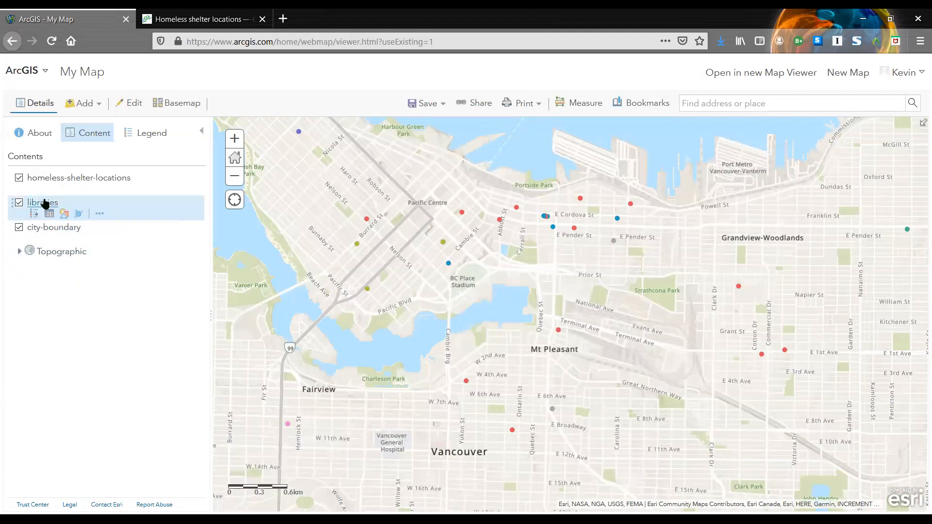
- Show the category legend of the homeless-shelter-locations layer in the map contents
click(88, 178)
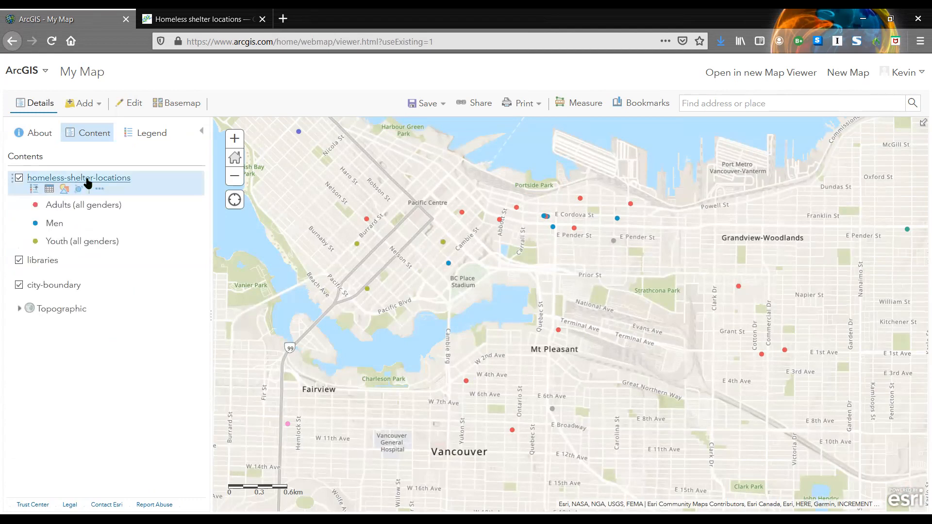
click(34, 188)
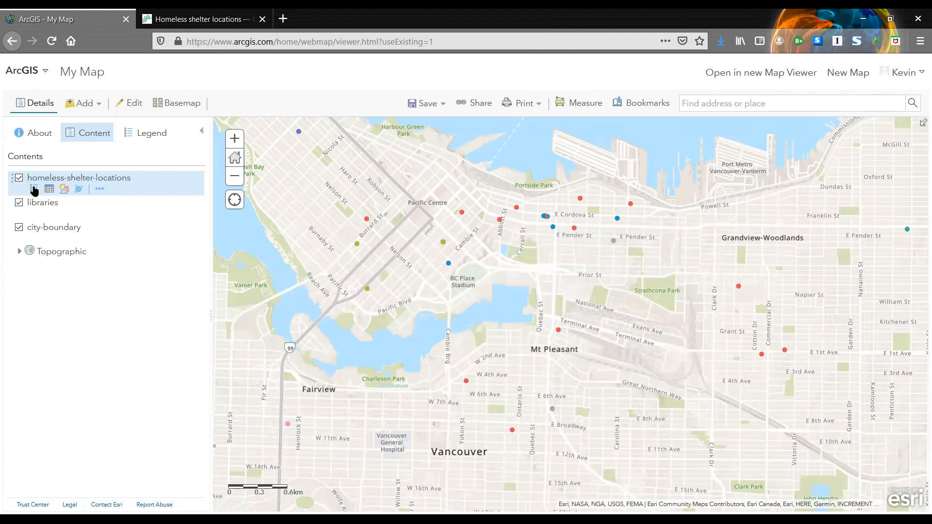
click(34, 188)
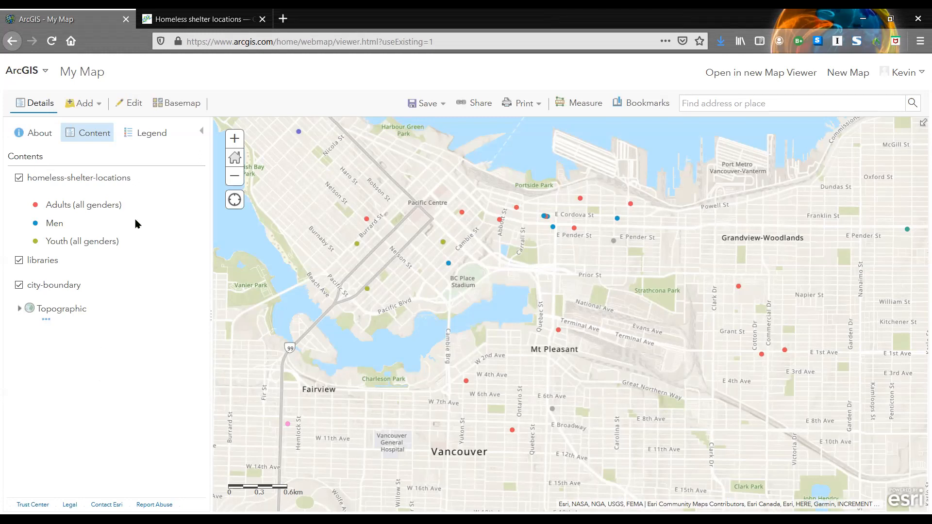
- Collapse the homeless-shelter-locations legend and change the map's basemap to OpenStreetMap
click(235, 179)
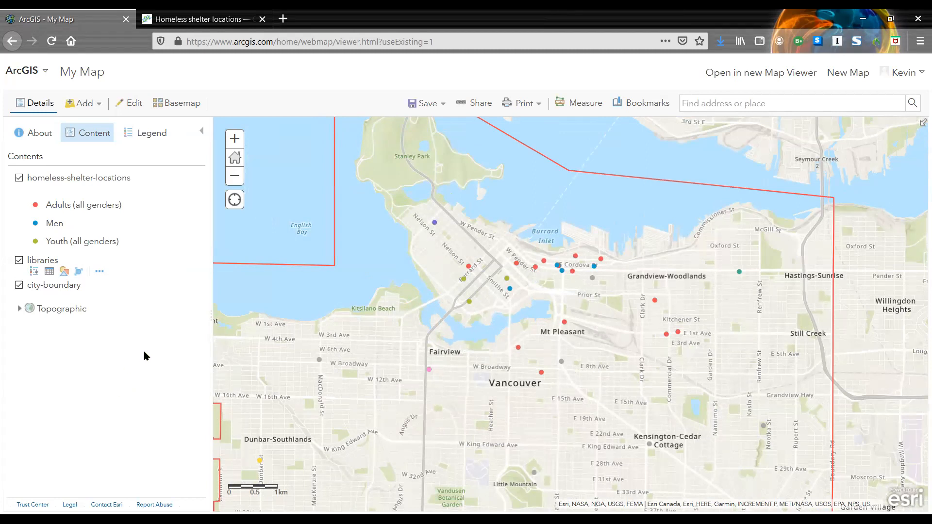
click(170, 270)
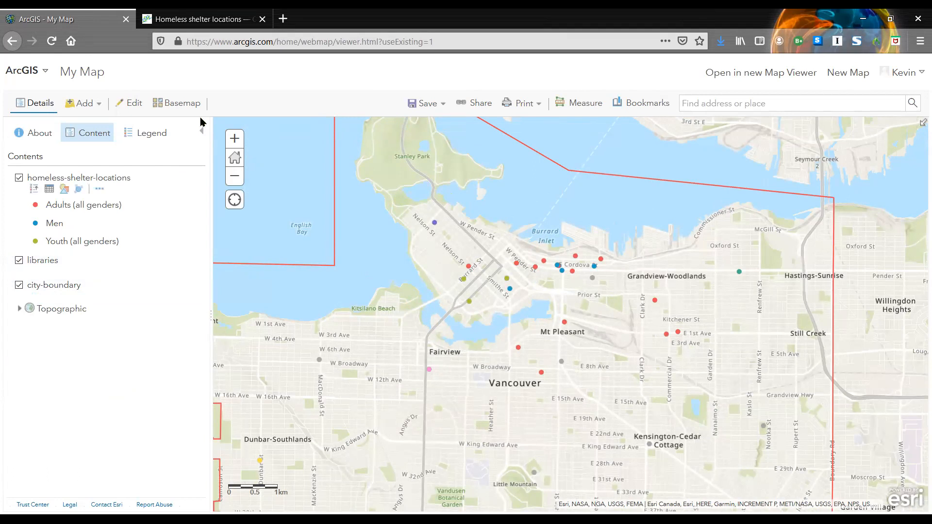
click(182, 104)
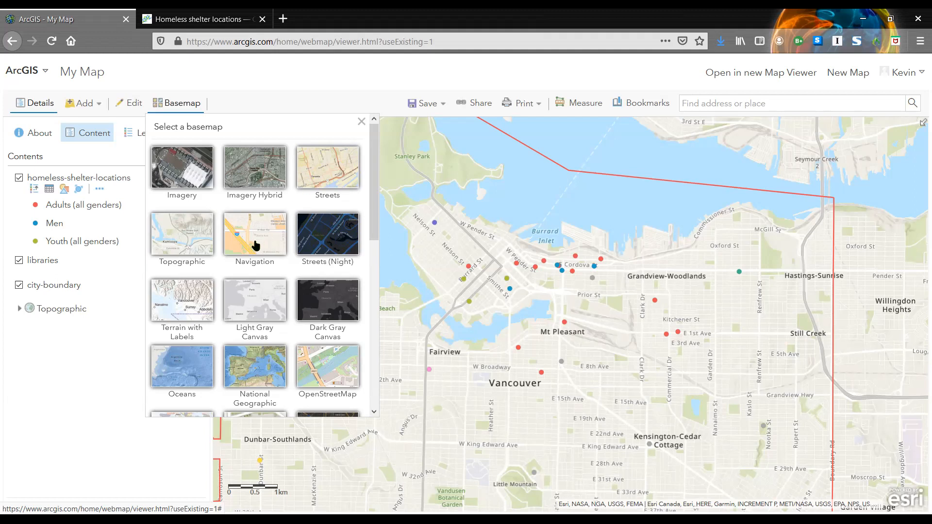
click(180, 252)
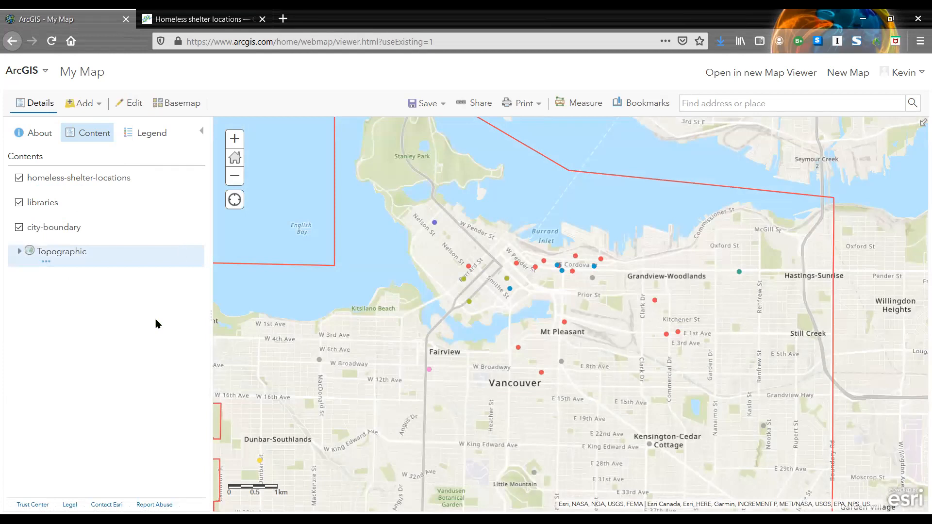
click(186, 110)
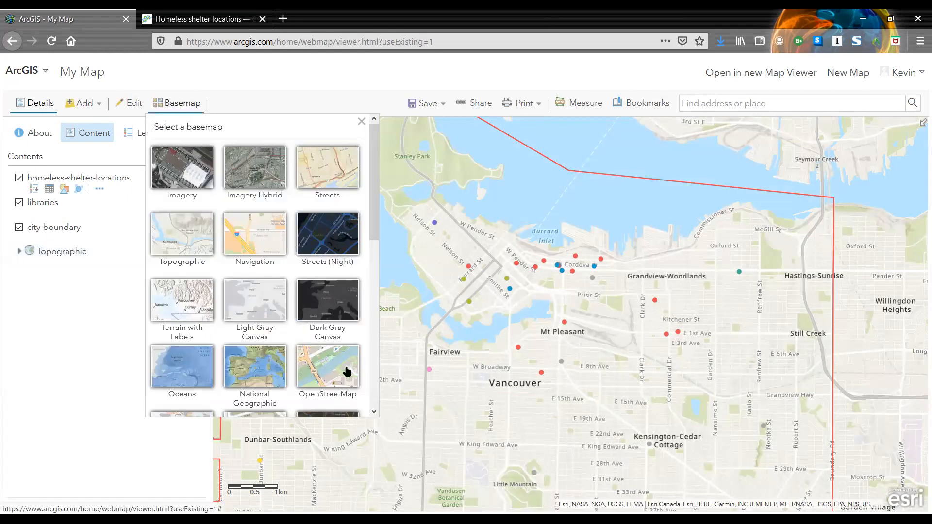
scroll(371, 407, down, 3)
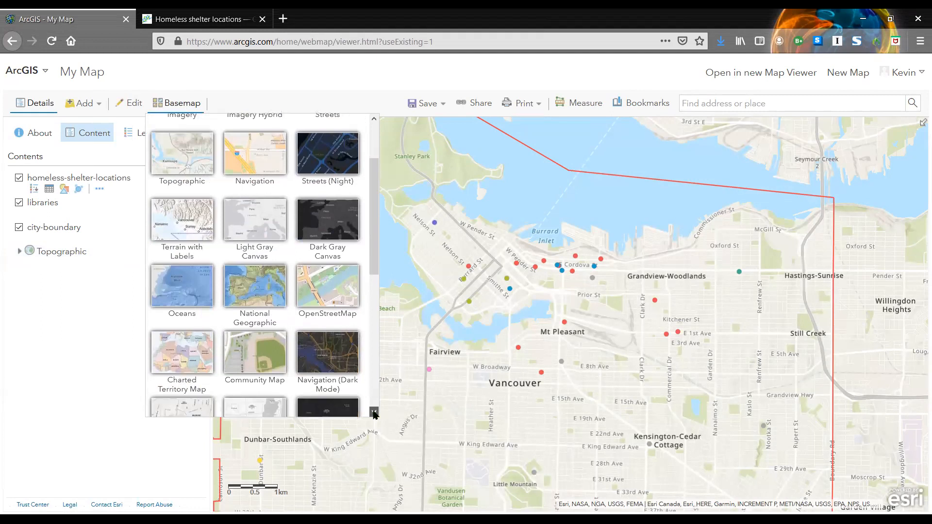
click(326, 277)
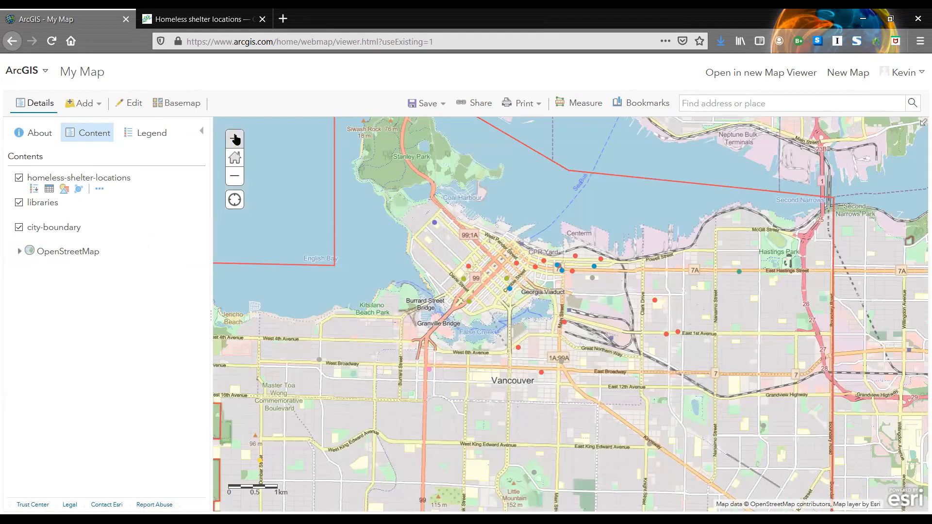
- Start saving the map, framed on the whole city boundary, with the title "Vancouver: Libraries and Homeless shelters"
click(235, 139)
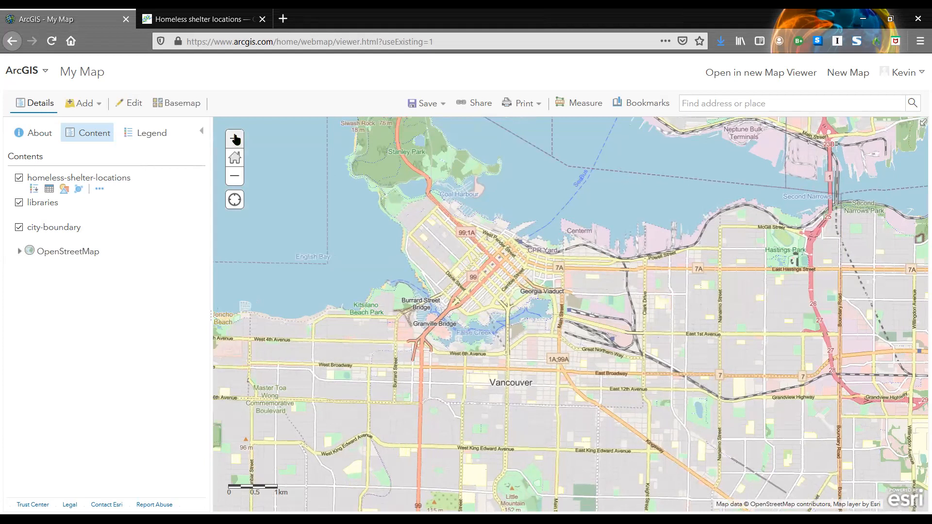
click(235, 139)
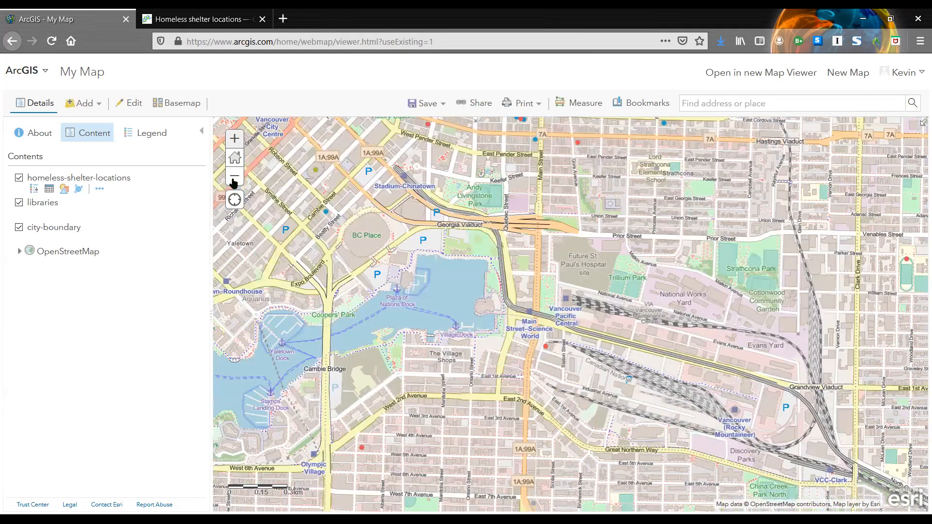
click(233, 181)
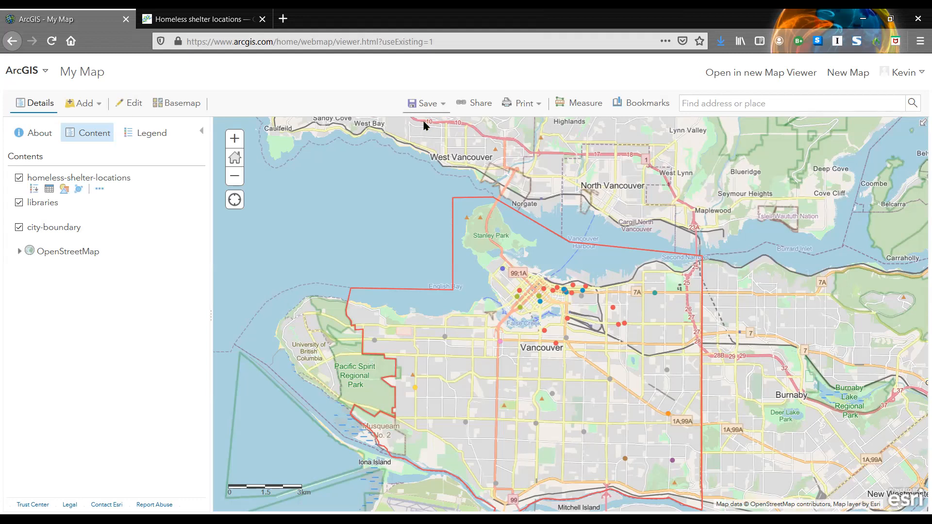
click(430, 104)
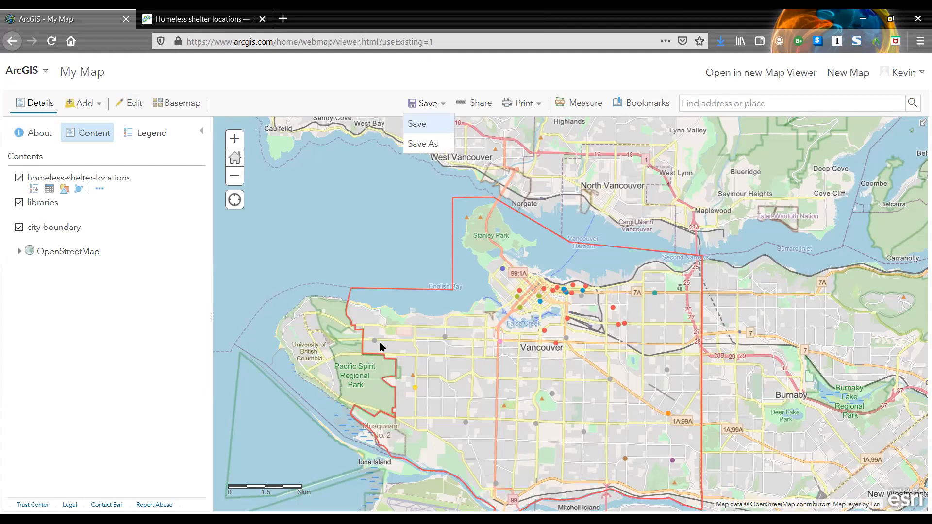
text(Vancouver)
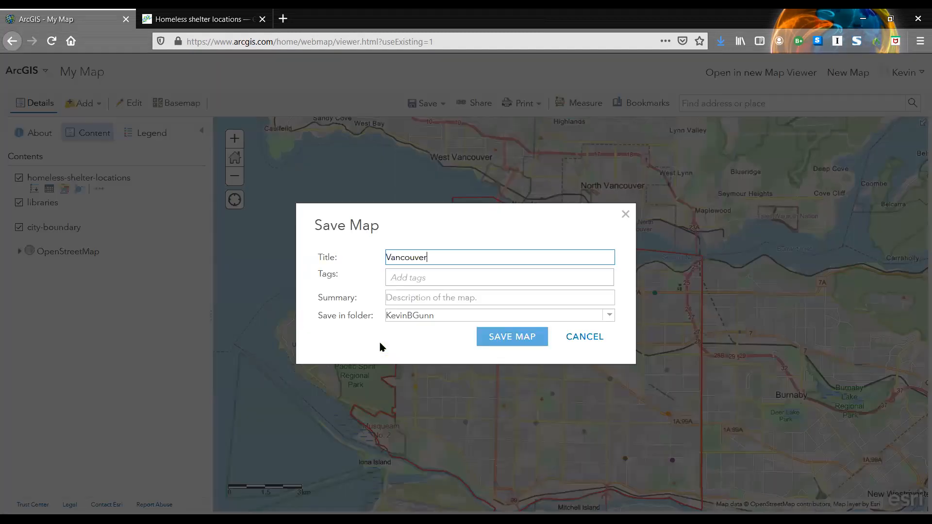
text(: Libraries and Homeless shelters)
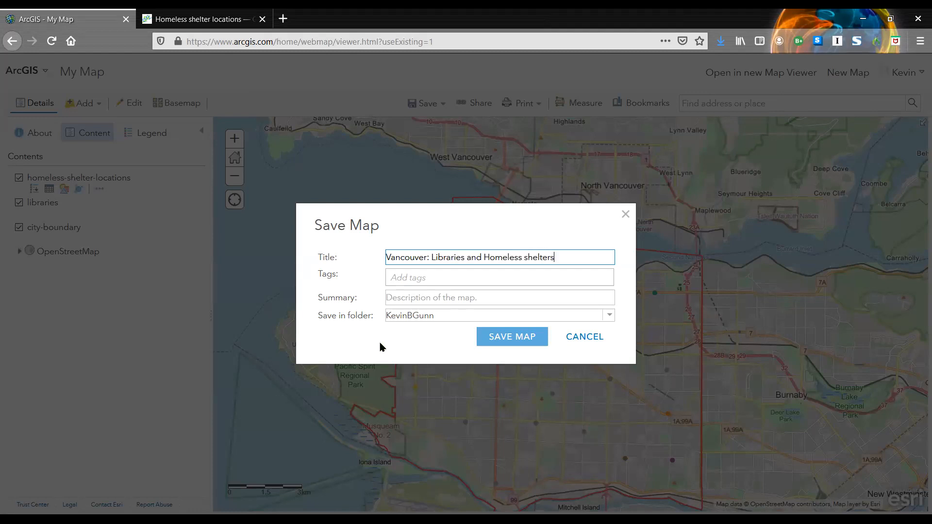
- Add the tags "libraries" and "homeless shelters" to the map being saved
click(404, 277)
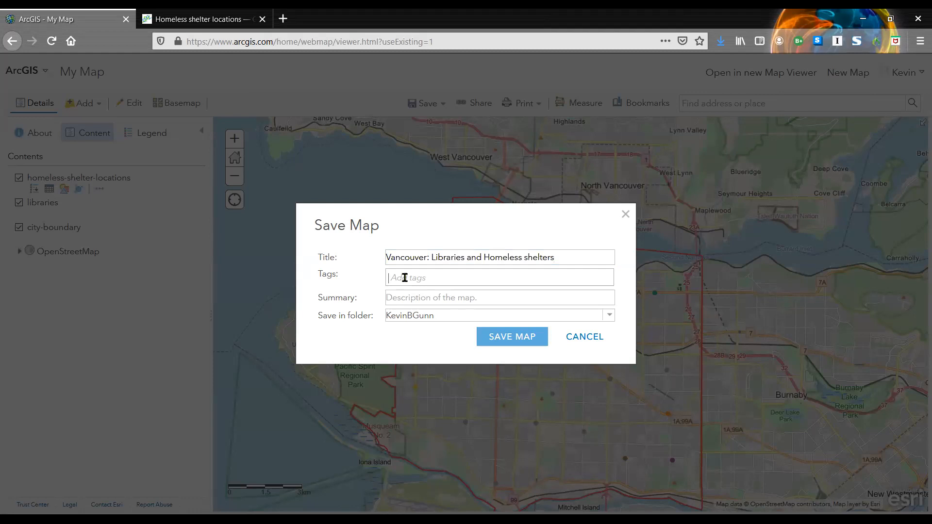
text(libraries, ho)
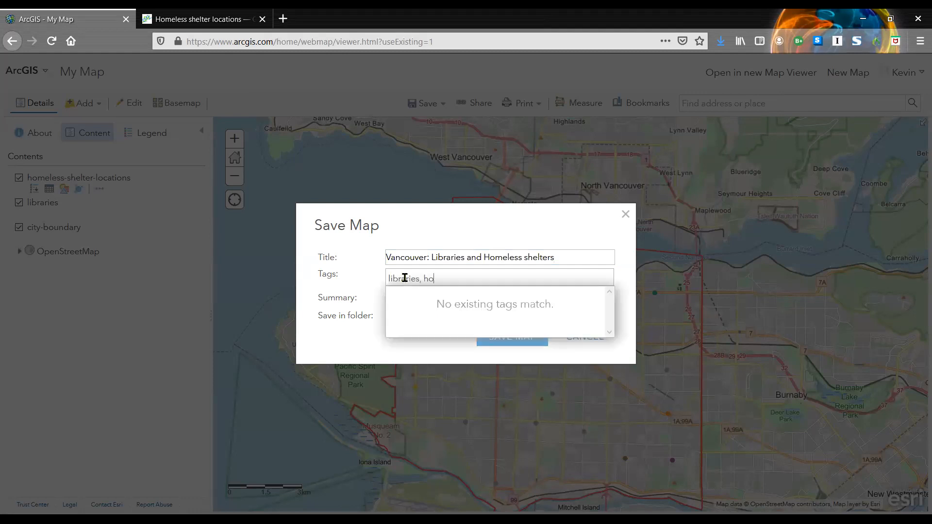
text(melesss shelters)
click(340, 346)
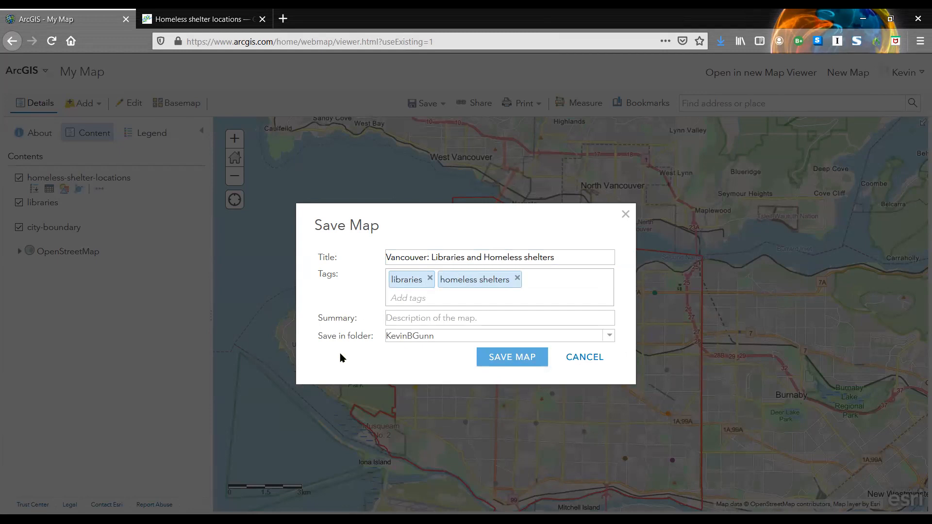
- Enter the summary "Locating libraries near homeless shelters" and save the map
click(410, 319)
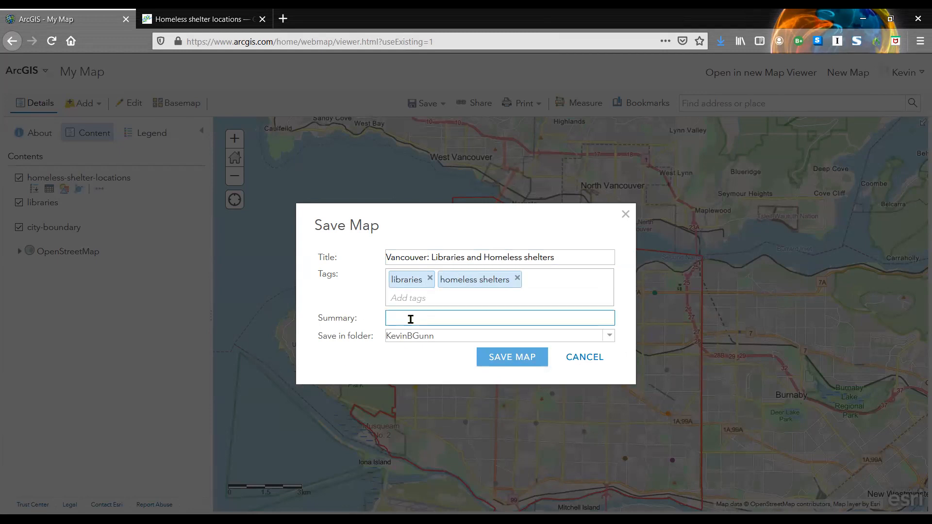
text(Locating libraries near homeless shelt)
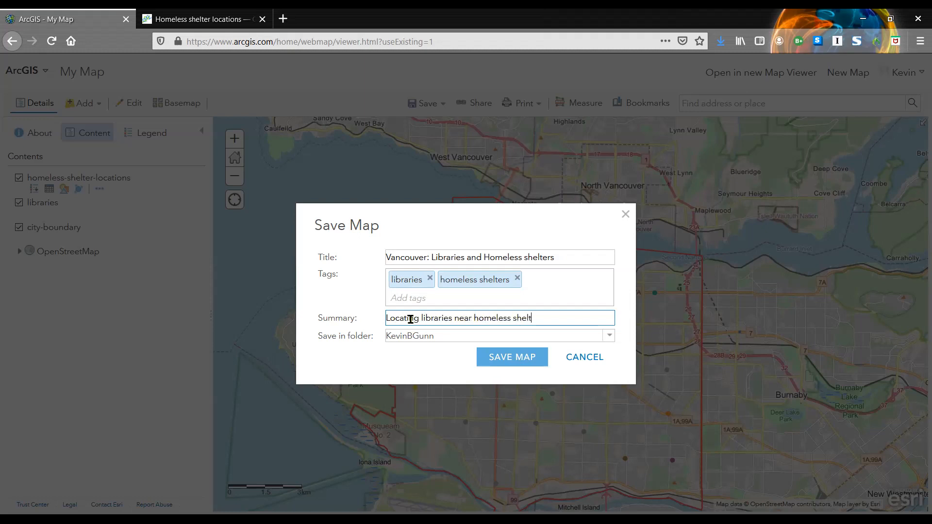
text(ers)
click(503, 361)
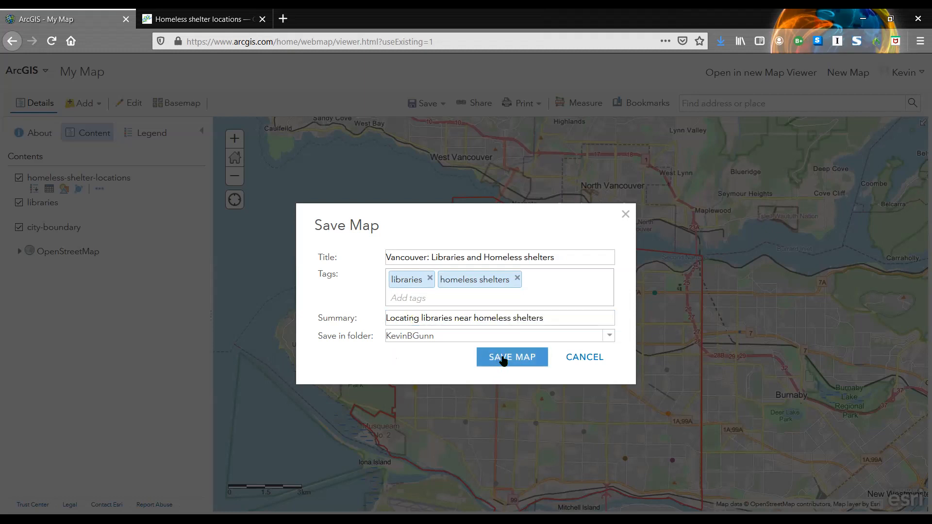
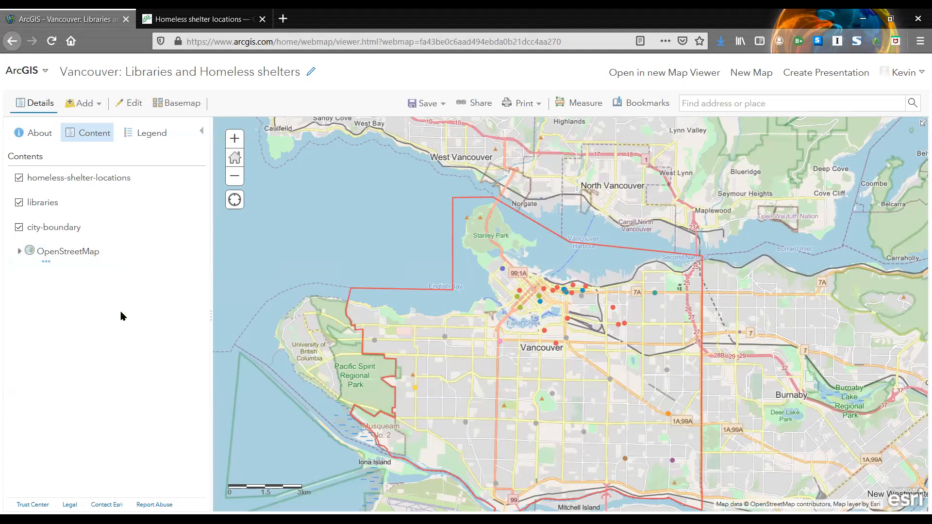
- Show the legend of the city-boundary layer and rename the layer to "City Limit"
mouse_move(81, 238)
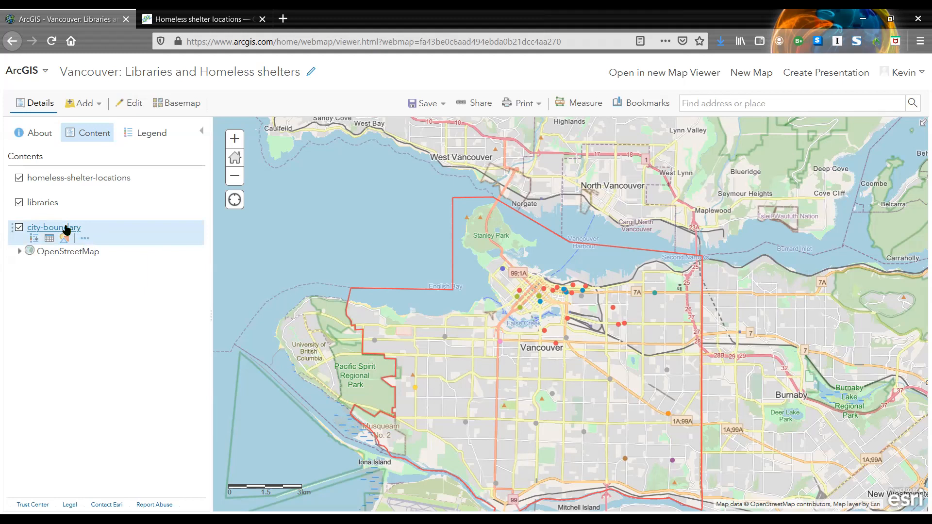
click(67, 230)
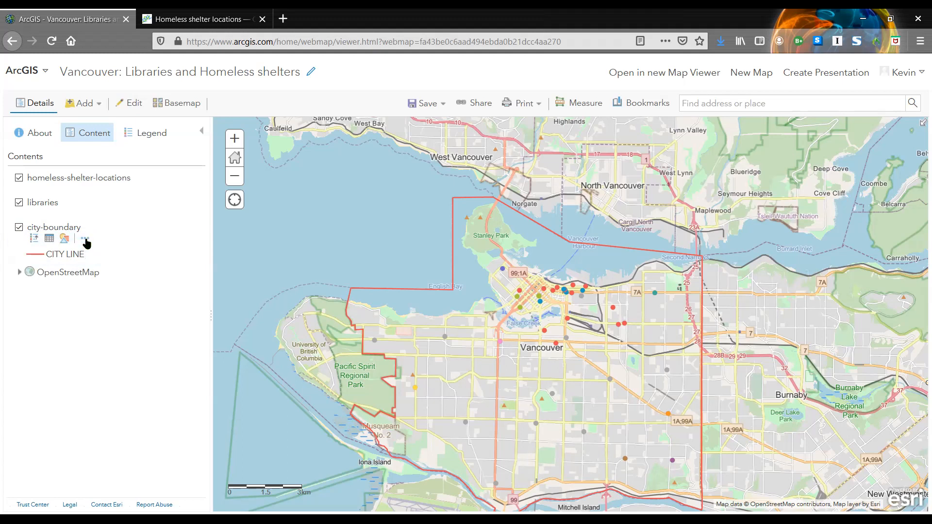
click(86, 240)
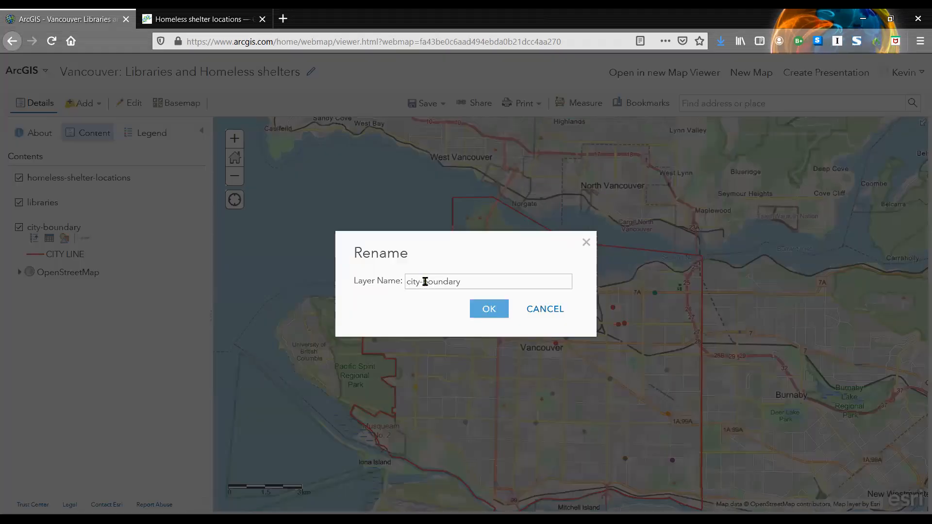
click(425, 281)
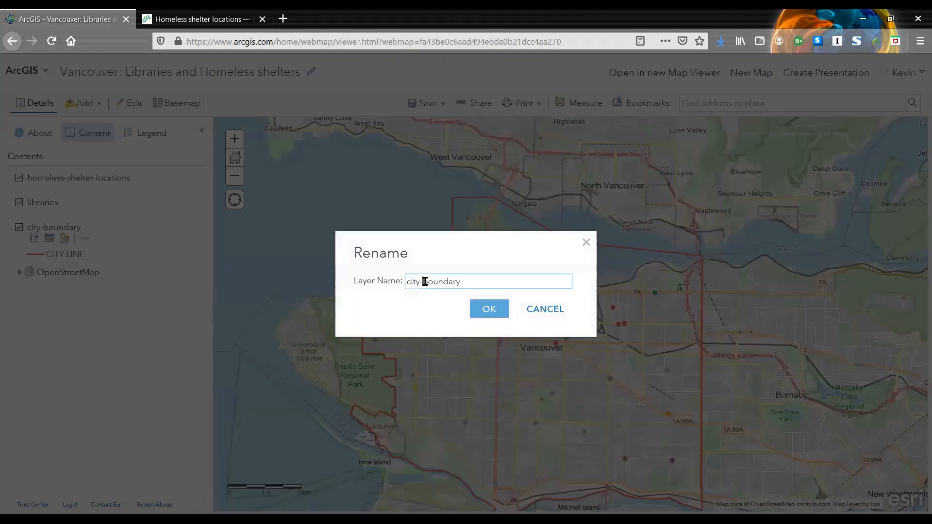
key(BackSpace)
key(BackSpace)
key(BackSpace)
key(BackSpace)
key(BackSpace)
text(City Limit)
key(Delete)
key(Delete)
key(Delete)
key(Delete)
key(Delete)
key(Delete)
key(Delete)
click(489, 309)
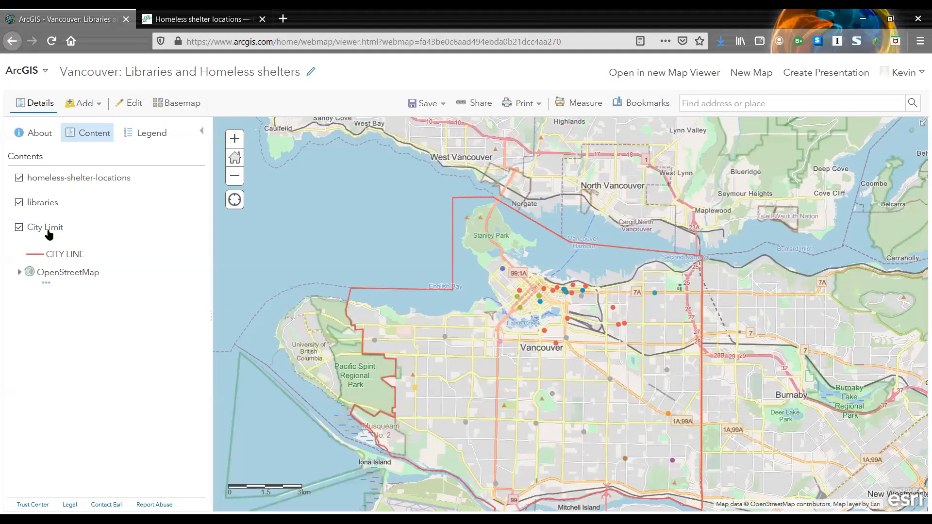
- Change the City Limit layer's drawing style to Location (Single symbol) and open that style's options
mouse_move(56, 235)
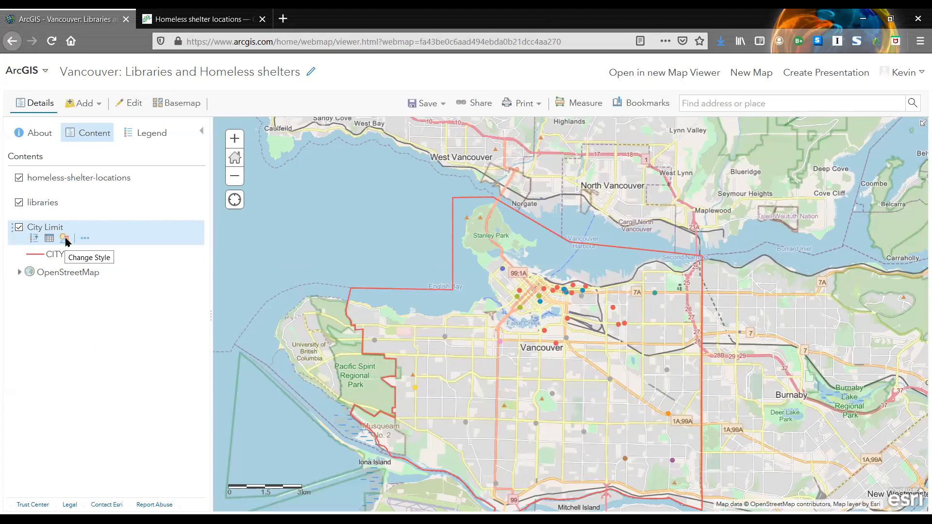
click(65, 241)
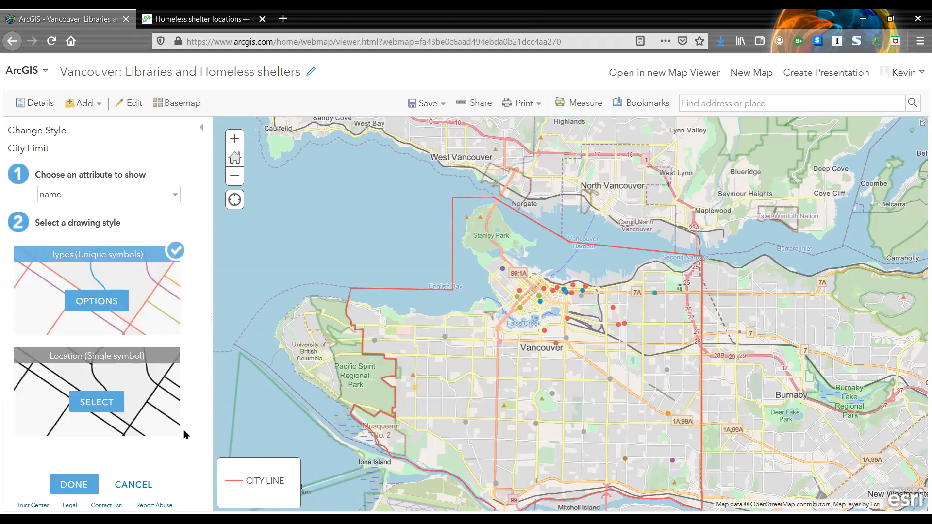
click(98, 407)
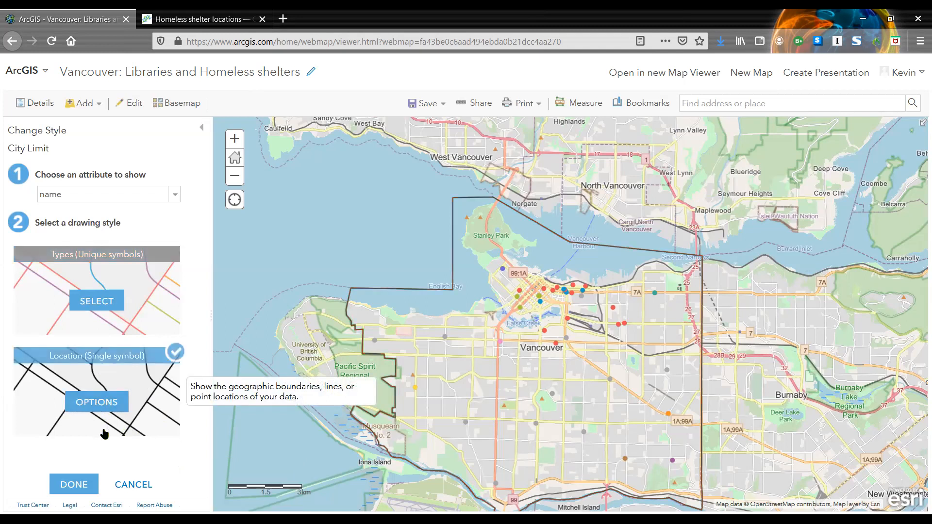
click(96, 404)
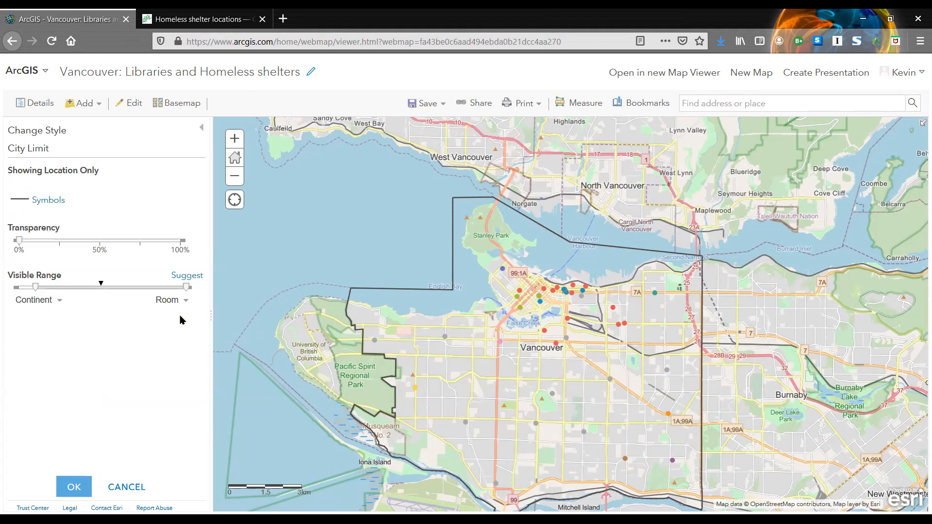
- Try several transparency levels on the City Limit line and return the transparency to 0%
click(233, 141)
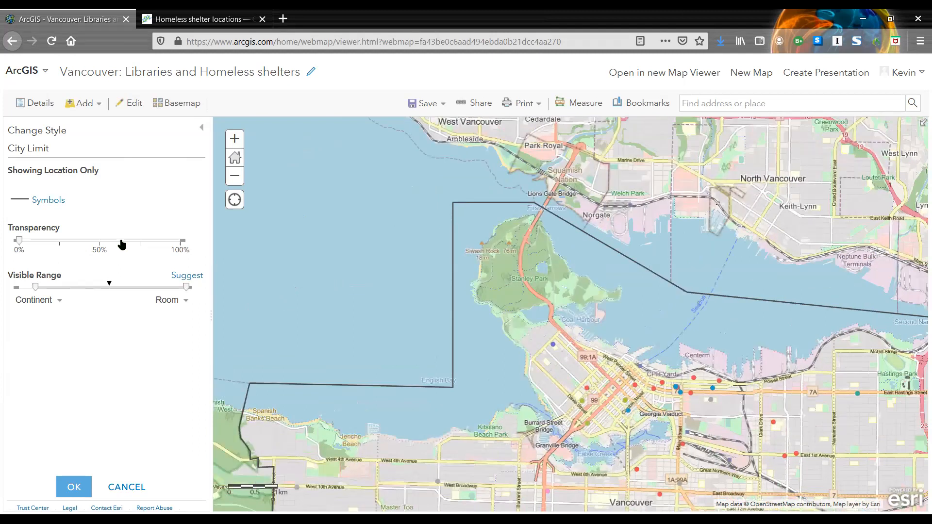
click(121, 241)
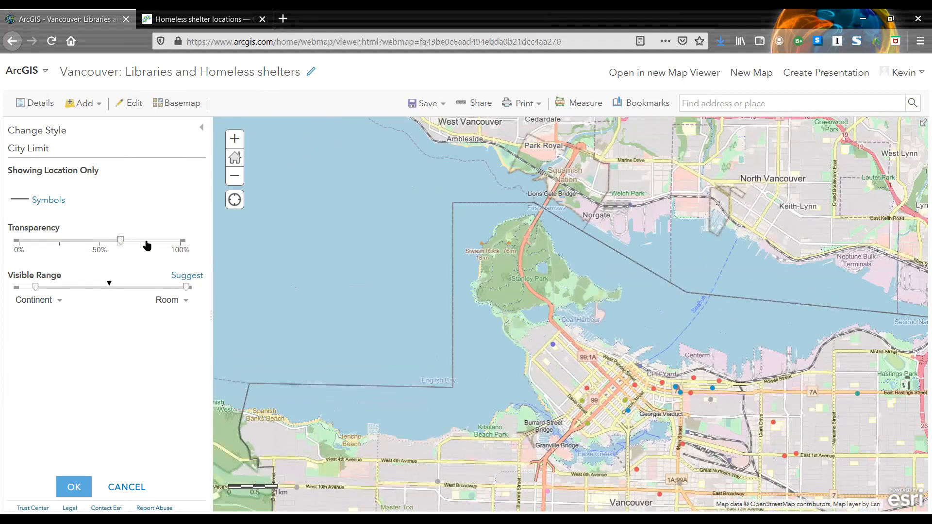
click(177, 244)
click(104, 243)
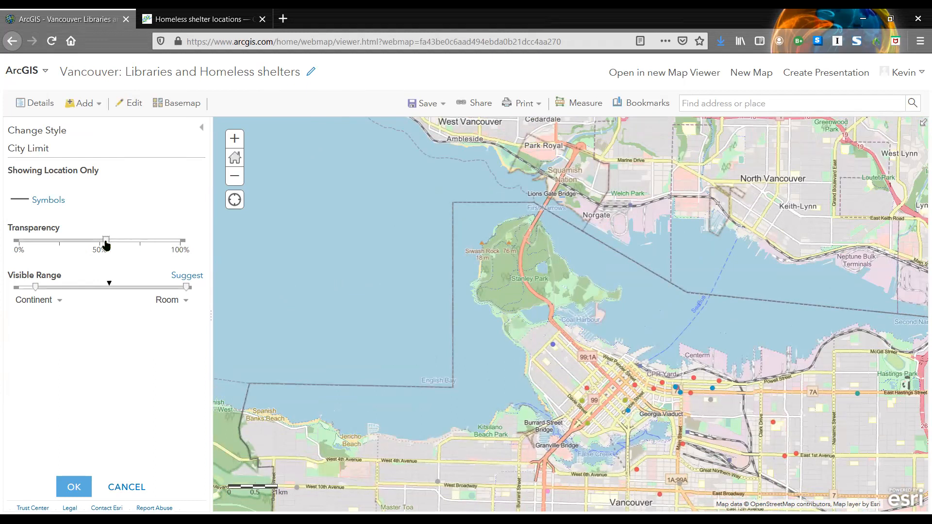
click(59, 243)
click(18, 242)
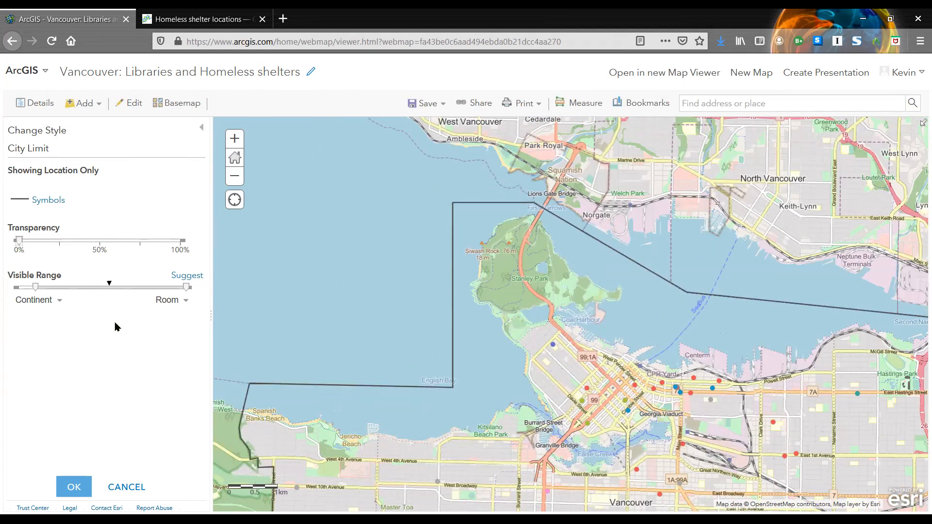
- Apply the suggested visible range to the City Limit layer and review the available scale levels for its lower limit
click(186, 276)
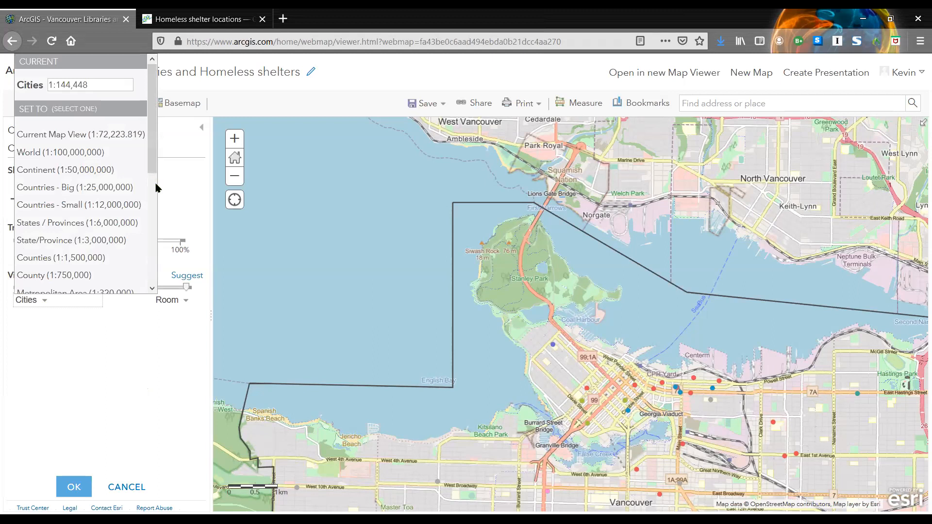
scroll(156, 188, down, 2)
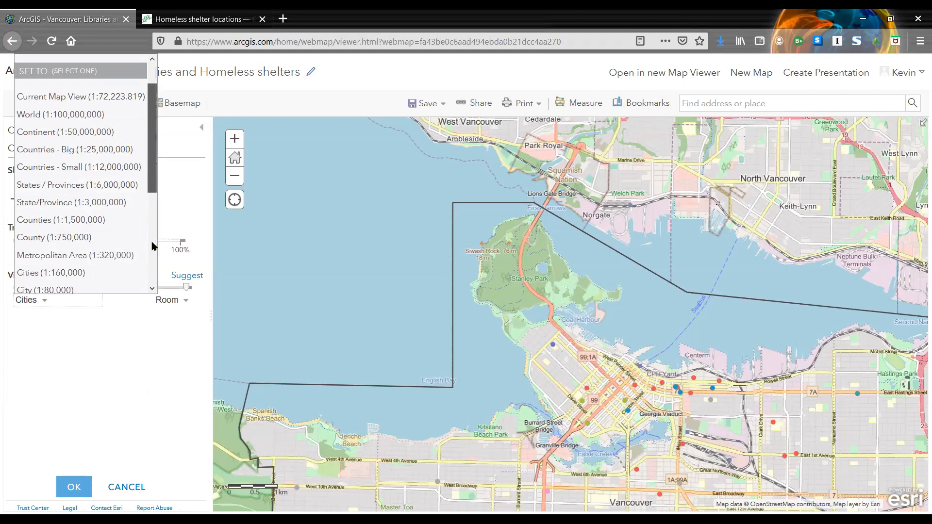
scroll(152, 246, down, 9)
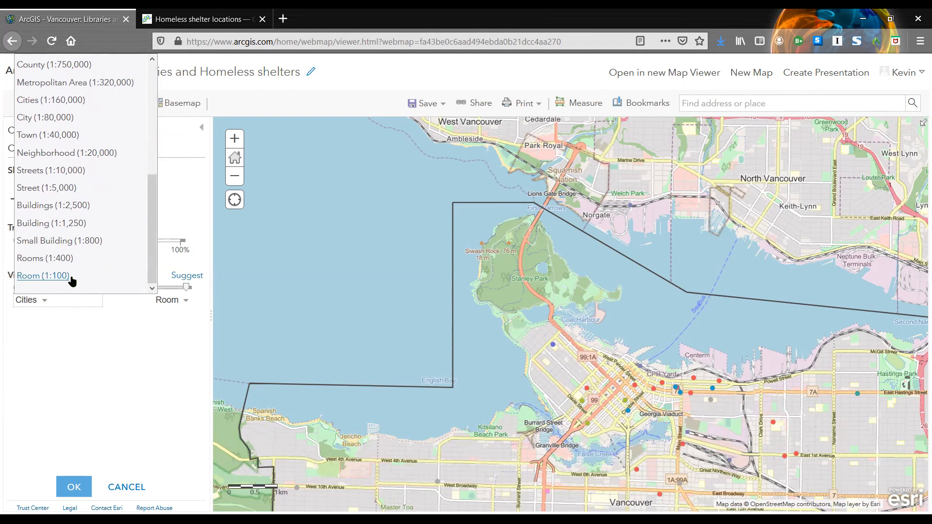
click(85, 339)
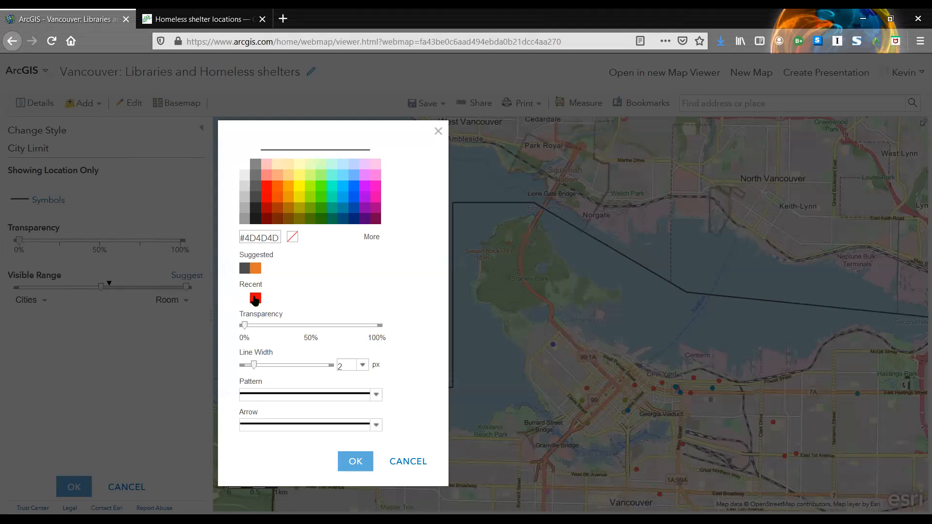
- Set the City Limit line symbol to dark red #A80000 with a line width of 6 px
click(266, 208)
double_click(346, 367)
text(6)
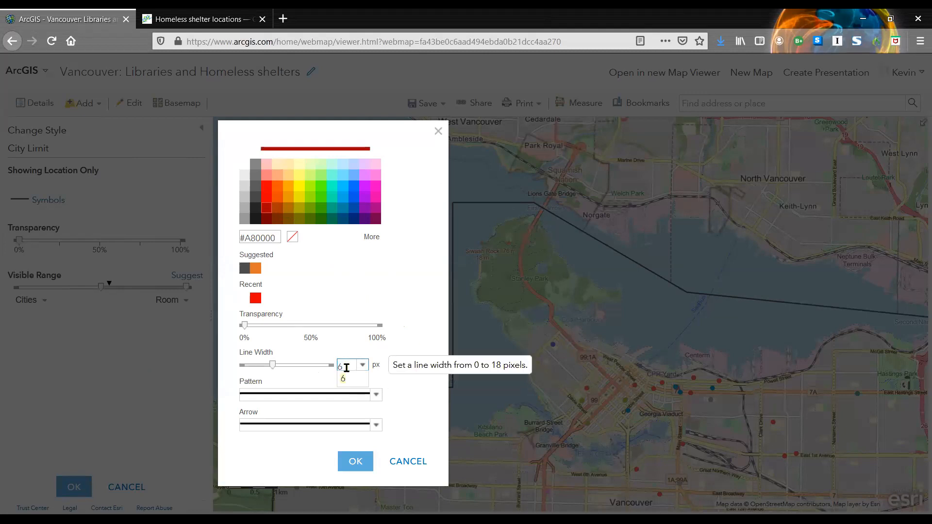
click(344, 381)
- Give the City Limit line a dotted pattern without arrows and apply the symbol settings
click(377, 399)
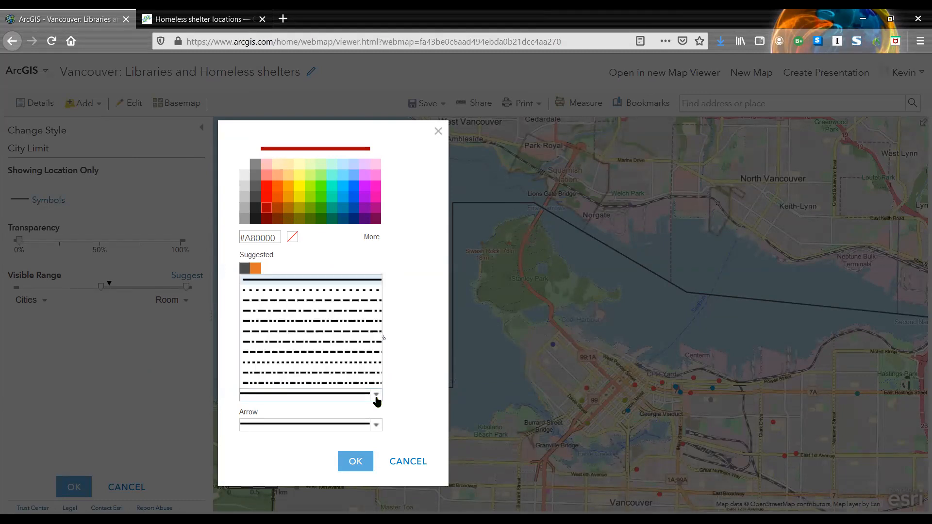
click(348, 361)
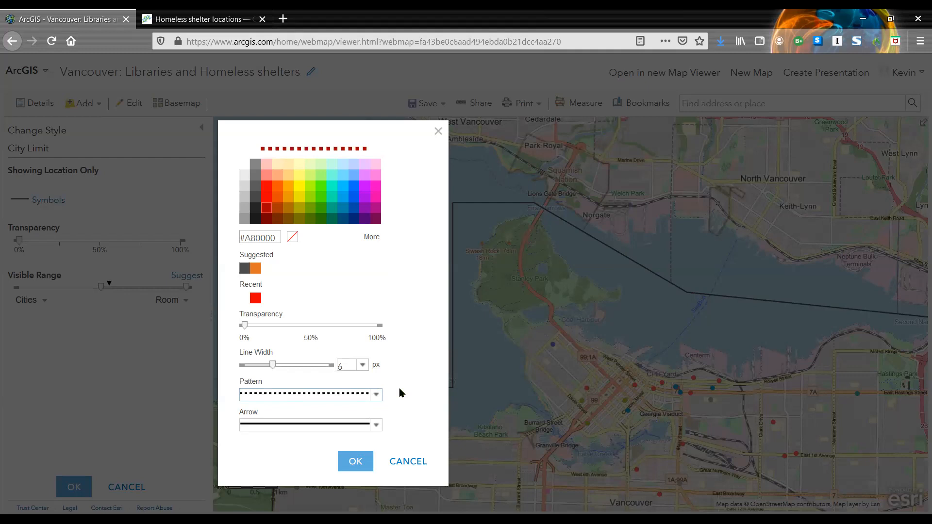
click(377, 426)
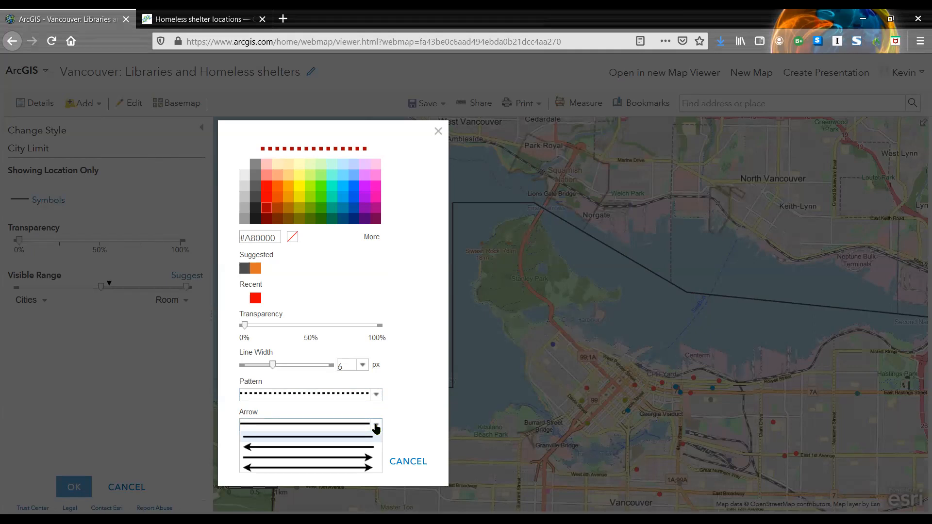
click(404, 402)
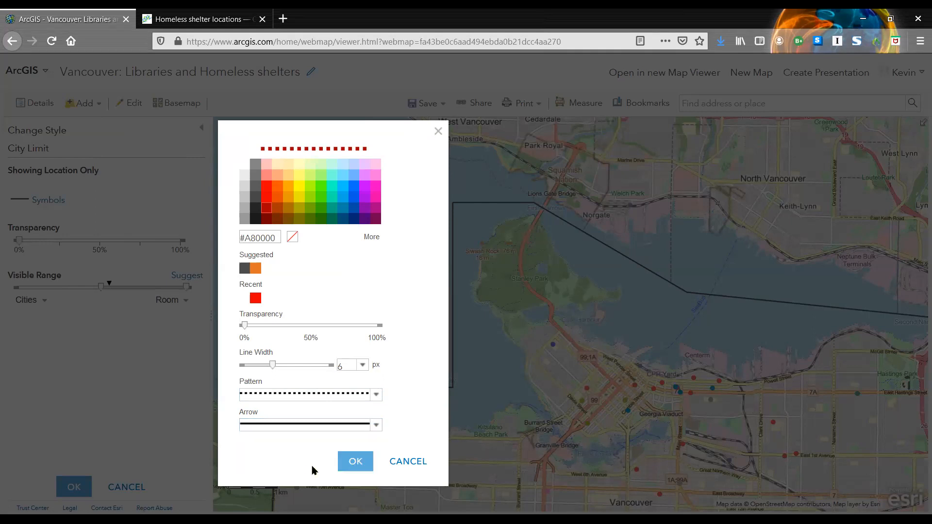
click(350, 465)
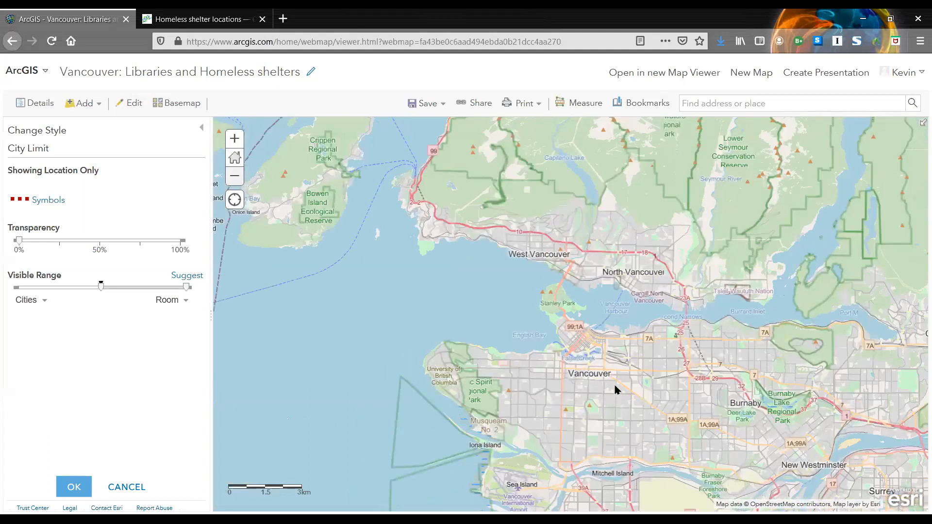
- Check the City Limit line at several map scales and finish the layer's style changes
scroll(624, 333, up, 1)
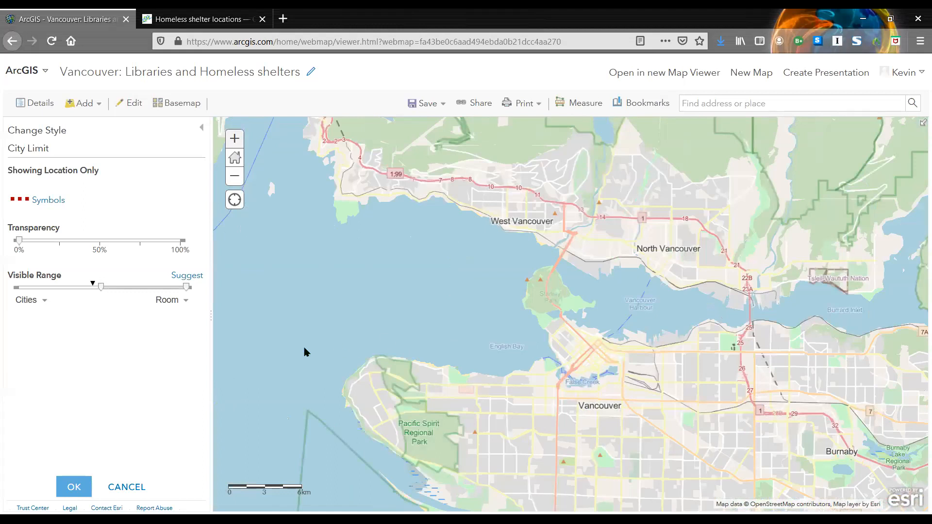
scroll(265, 297, up, 1)
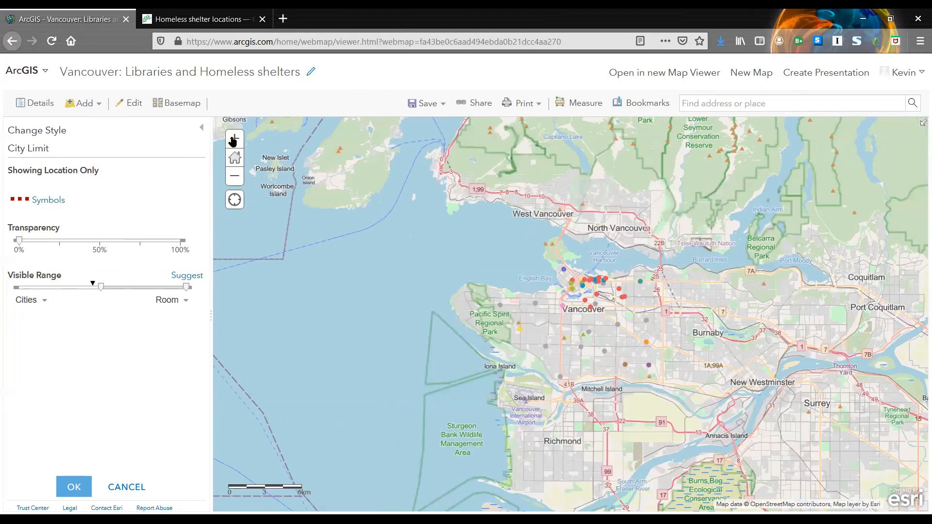
click(233, 140)
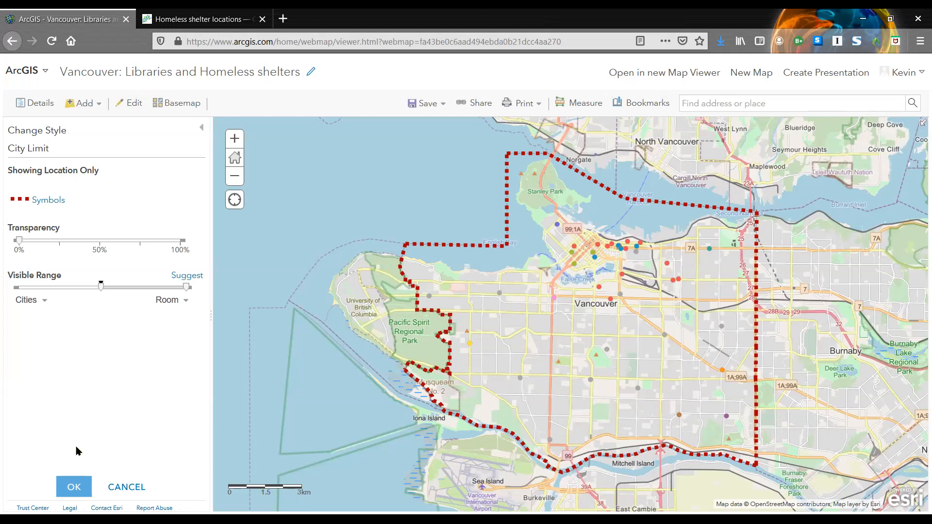
click(72, 488)
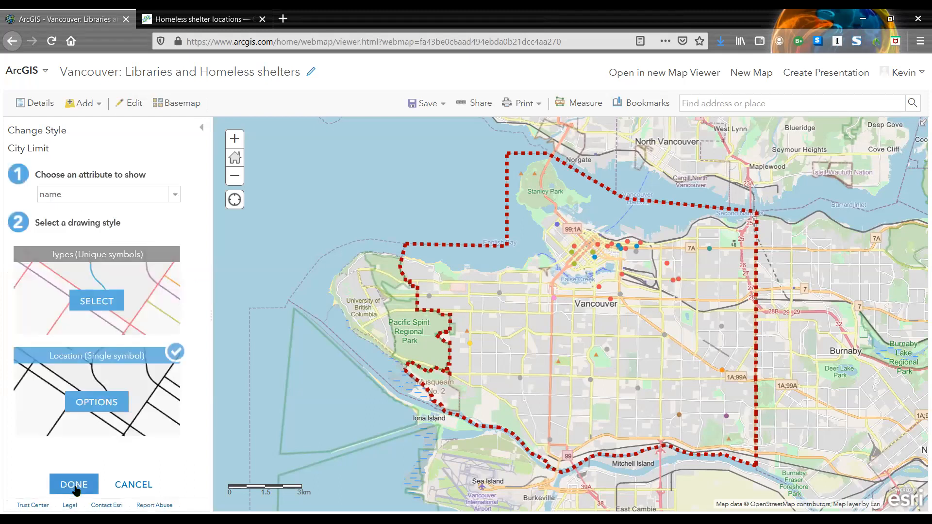
click(76, 487)
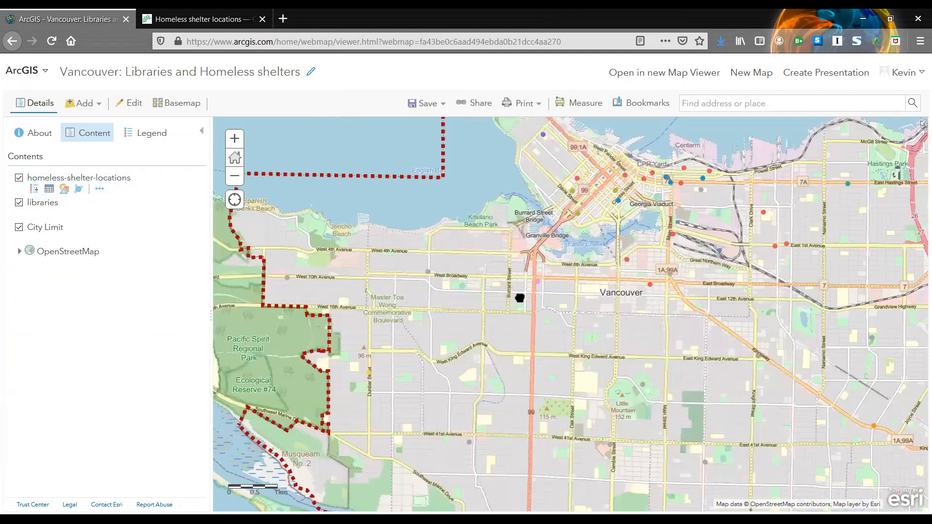
- Open the Joe Fortes library point for editing and try to change its name to "Joe Fortes Library"
drag(519, 298, 519, 303)
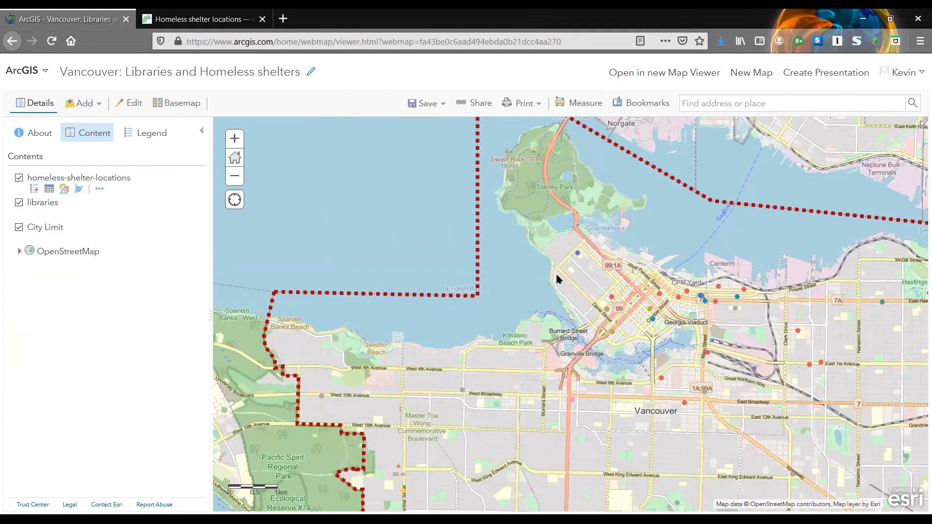
click(578, 253)
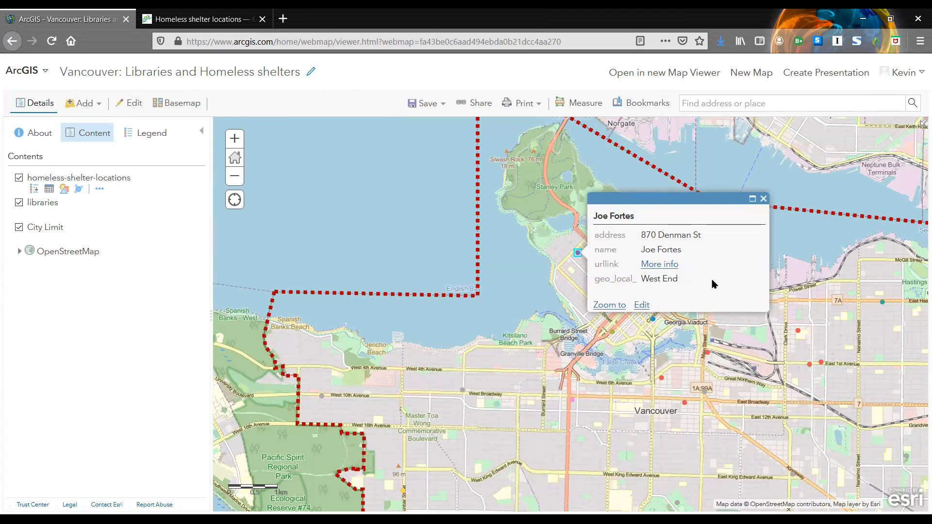
click(642, 305)
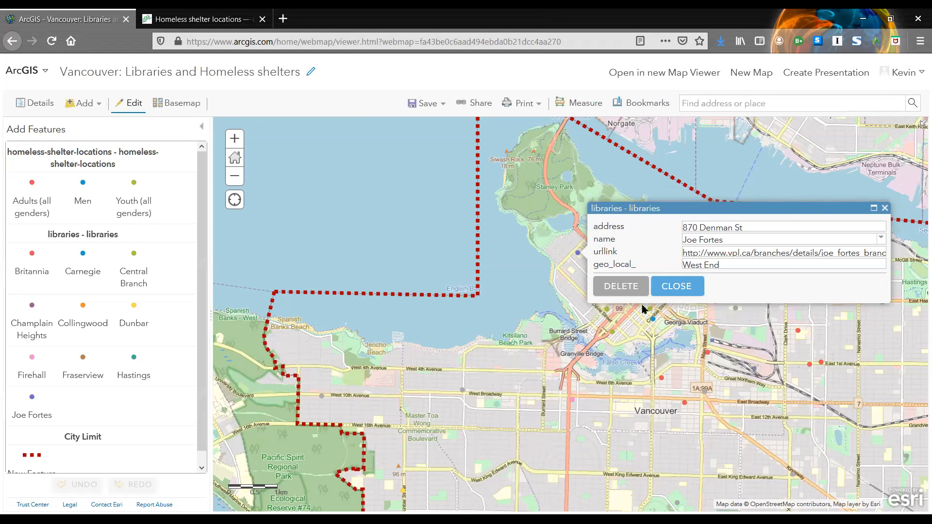
click(731, 241)
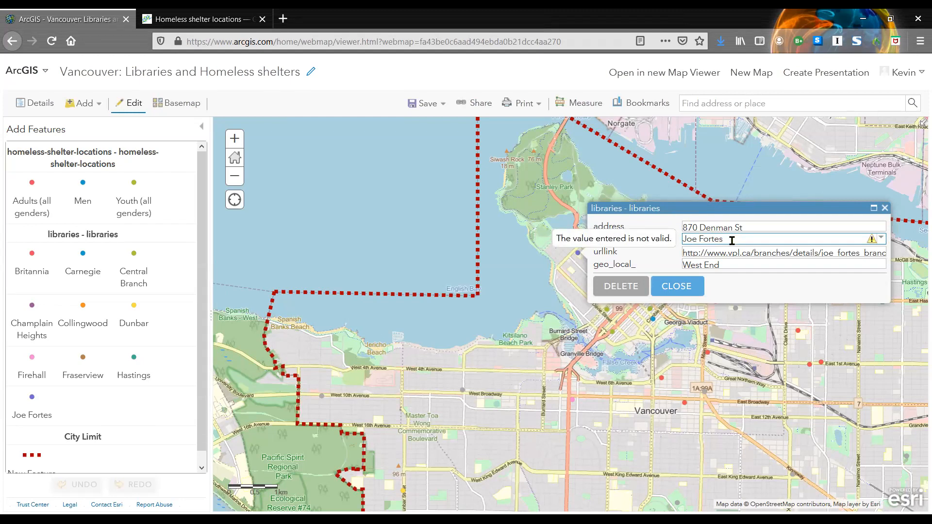
text(Library)
click(882, 238)
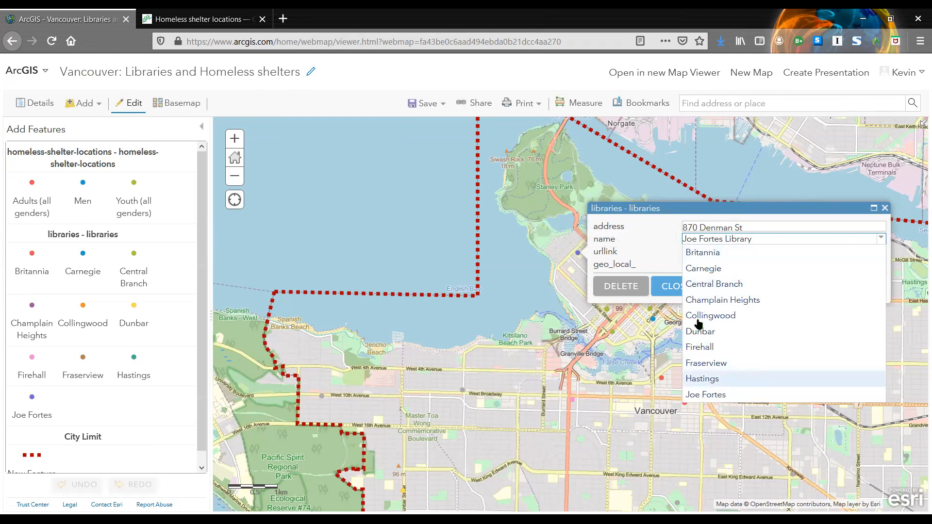
click(679, 289)
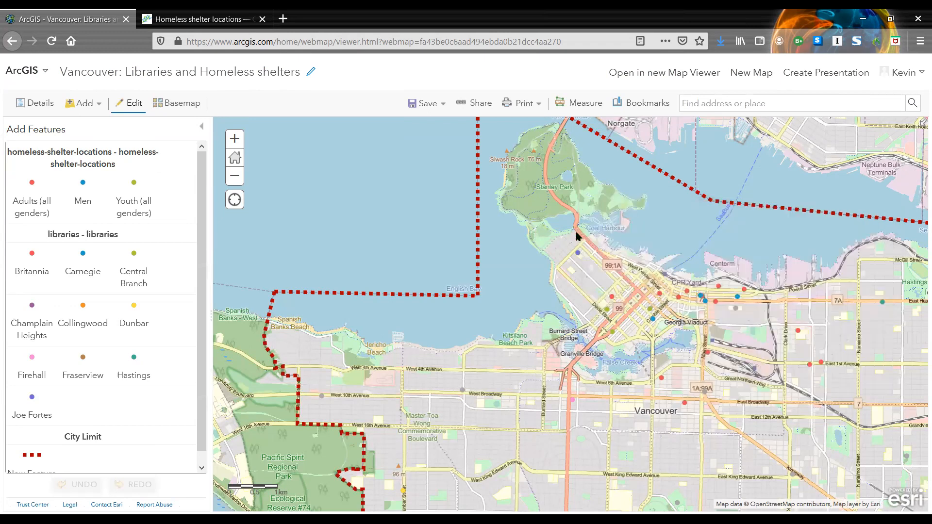
- Try once more to add "Library" to the Joe Fortes point's name, and recheck its attributes after closing the form
click(578, 255)
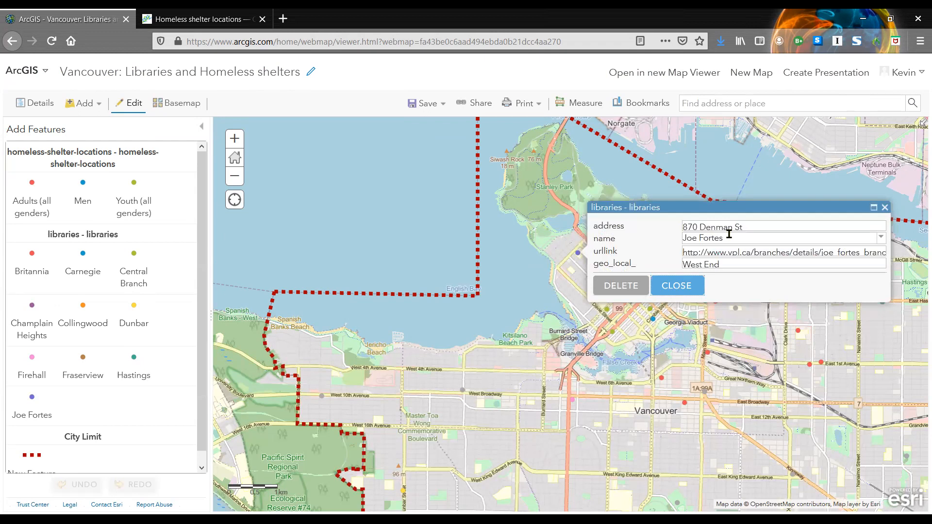
click(728, 235)
text(Library)
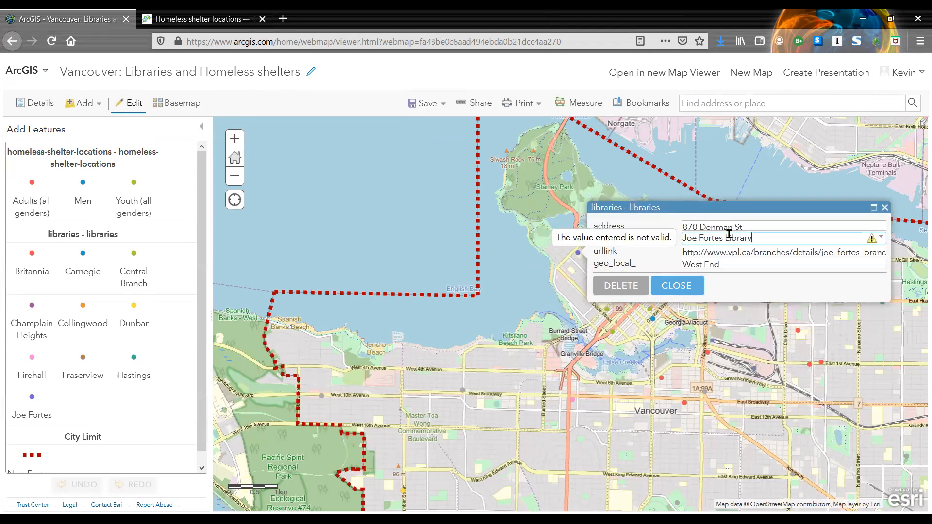
click(678, 287)
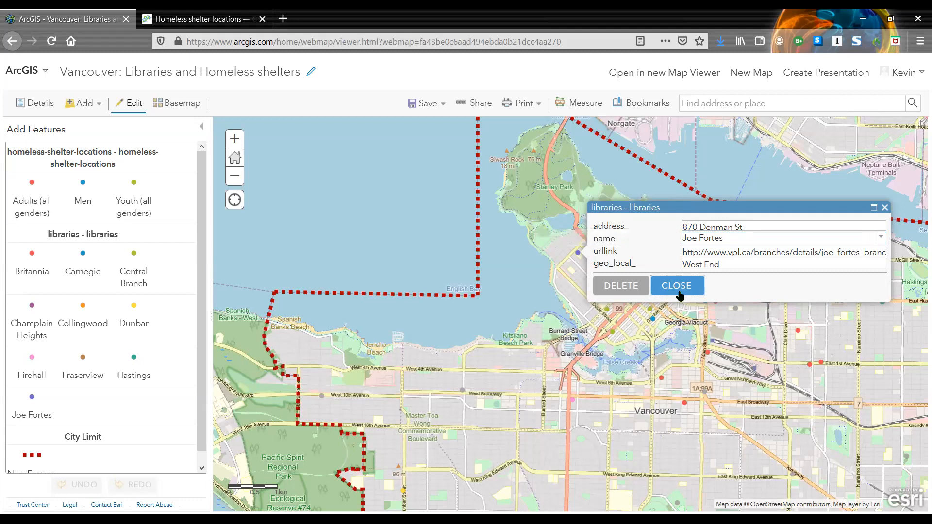
click(577, 254)
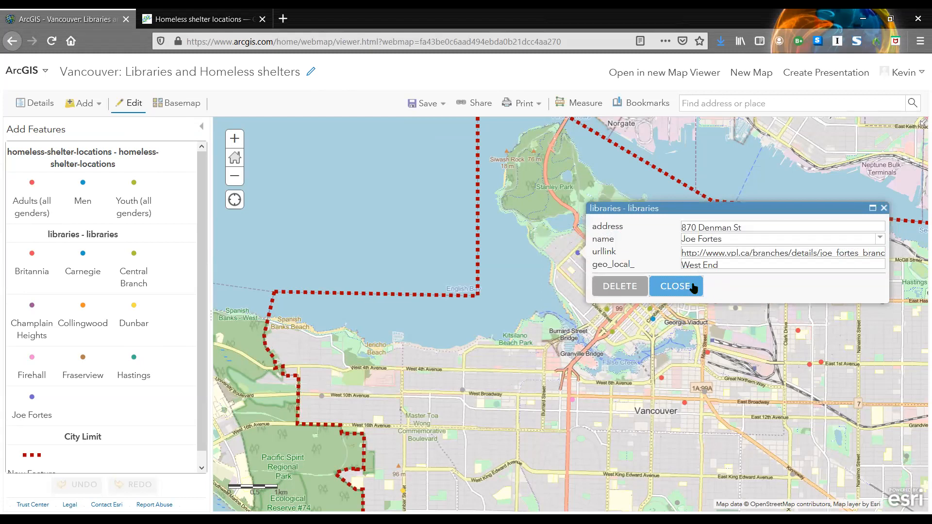
click(693, 288)
click(687, 288)
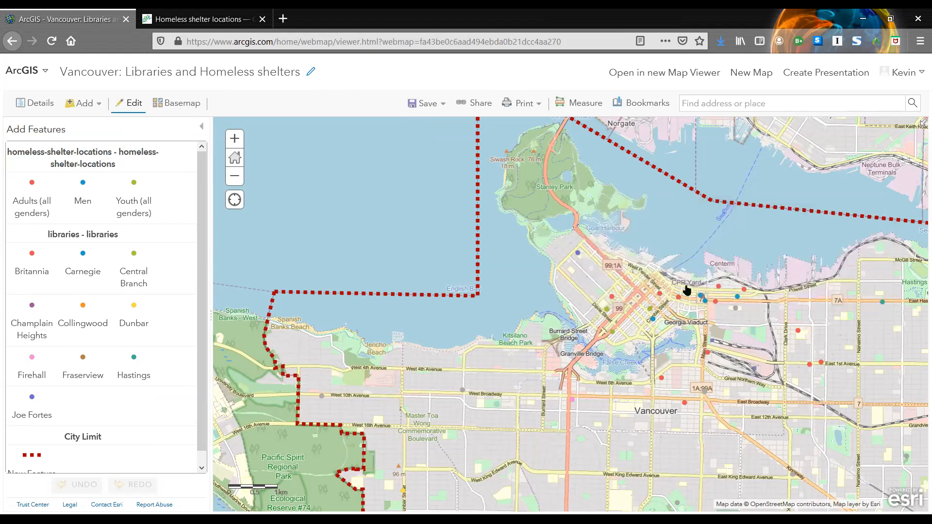
- Inspect the editable attributes of the Joe Fortes library point and the First Baptist Church shelter point
click(578, 256)
click(693, 252)
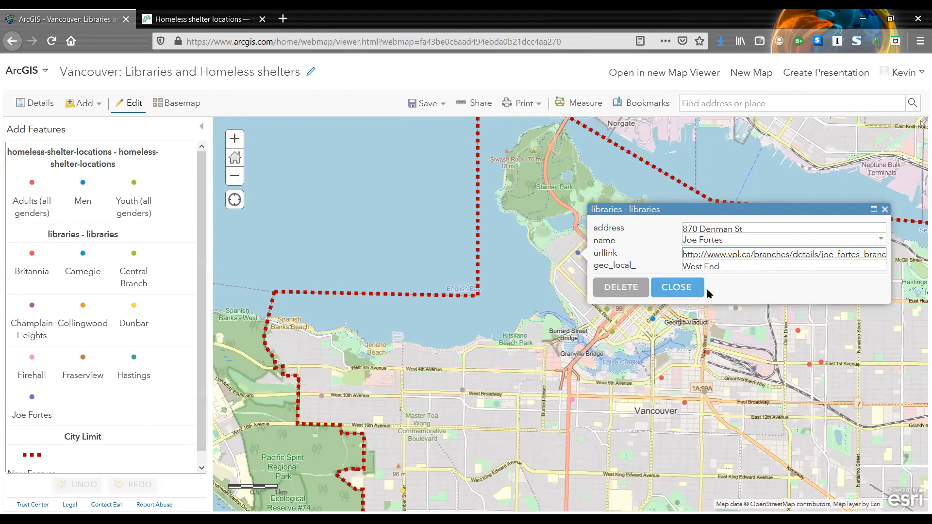
click(584, 258)
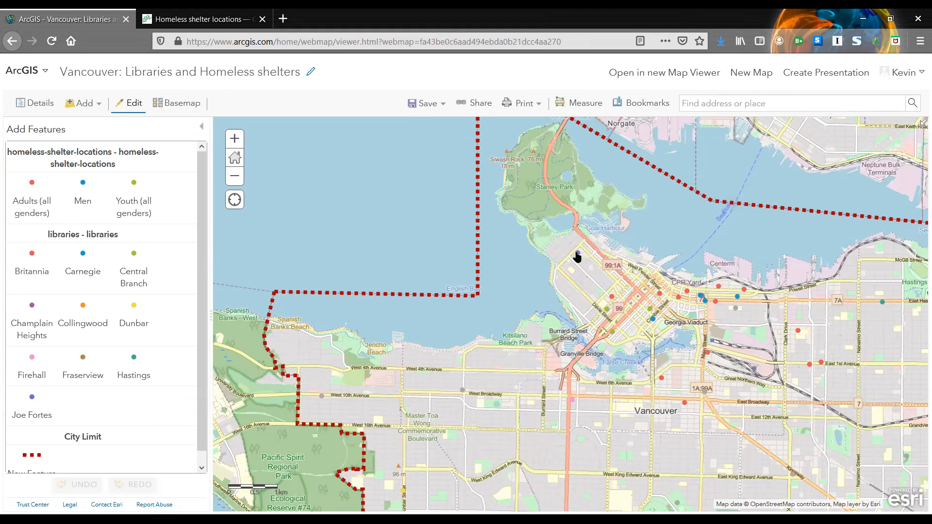
click(577, 254)
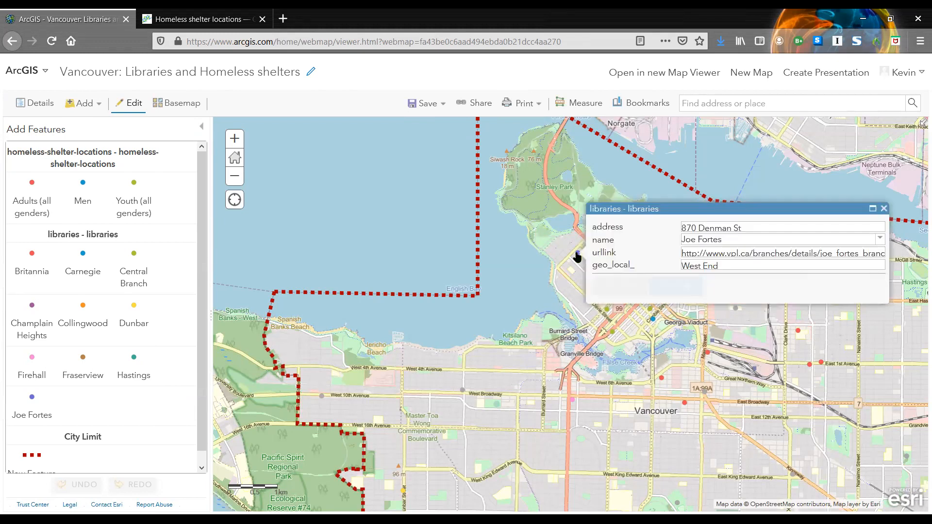
click(672, 288)
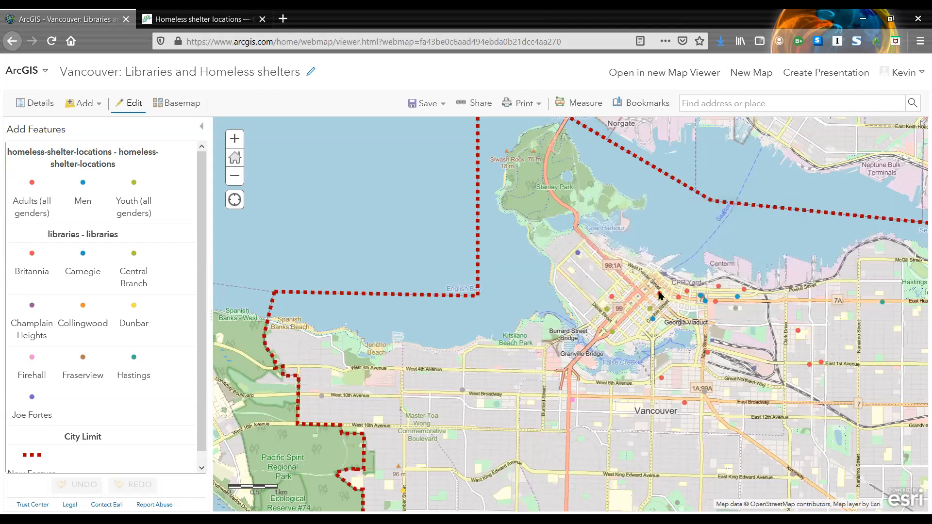
click(611, 297)
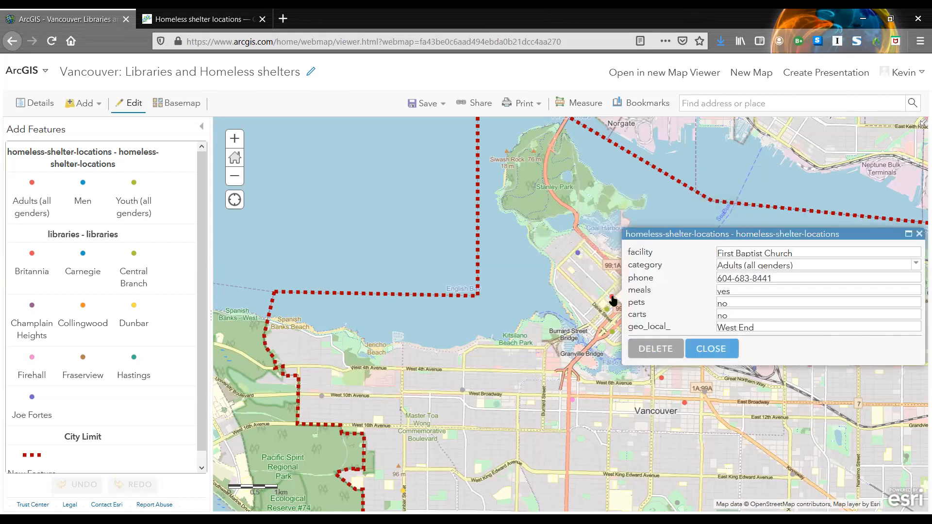
click(710, 349)
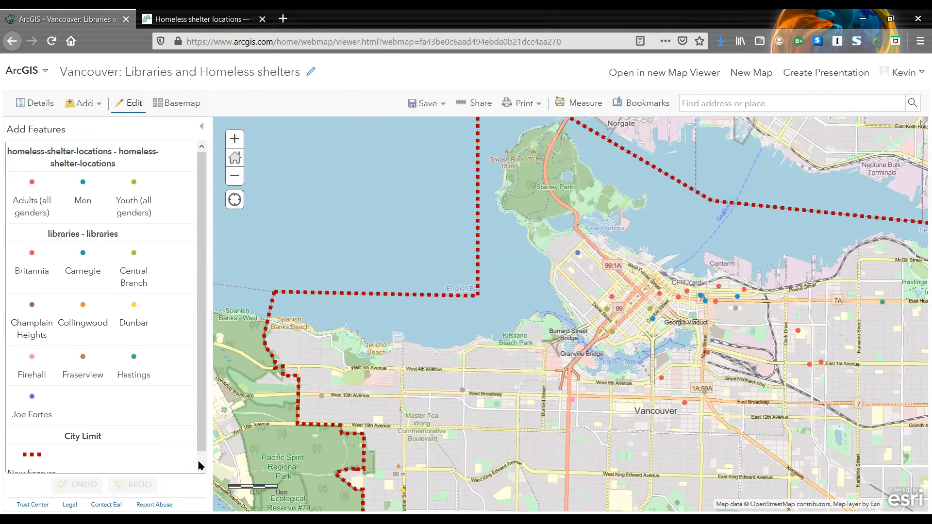
- Review the feature templates, return to the map's layer contents and show the First Baptist Church shelter's pop-up
scroll(200, 462, down, 1)
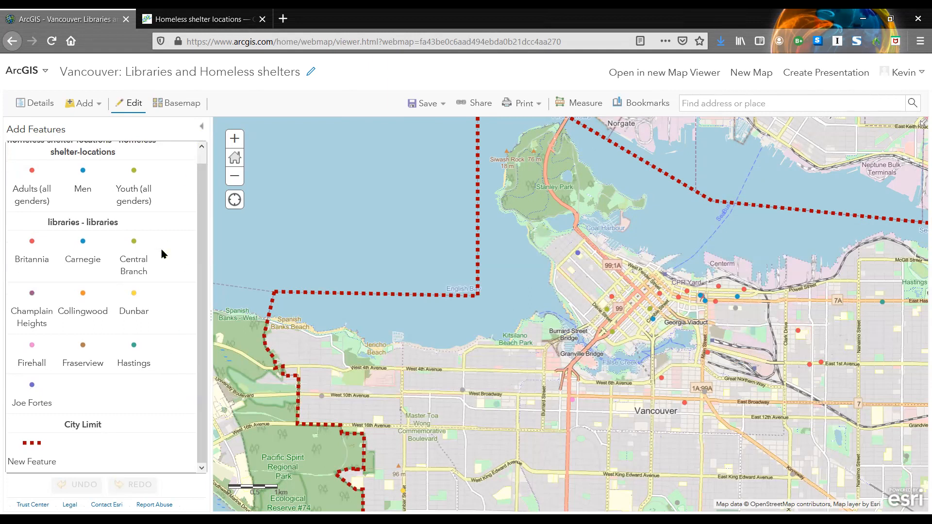
click(35, 103)
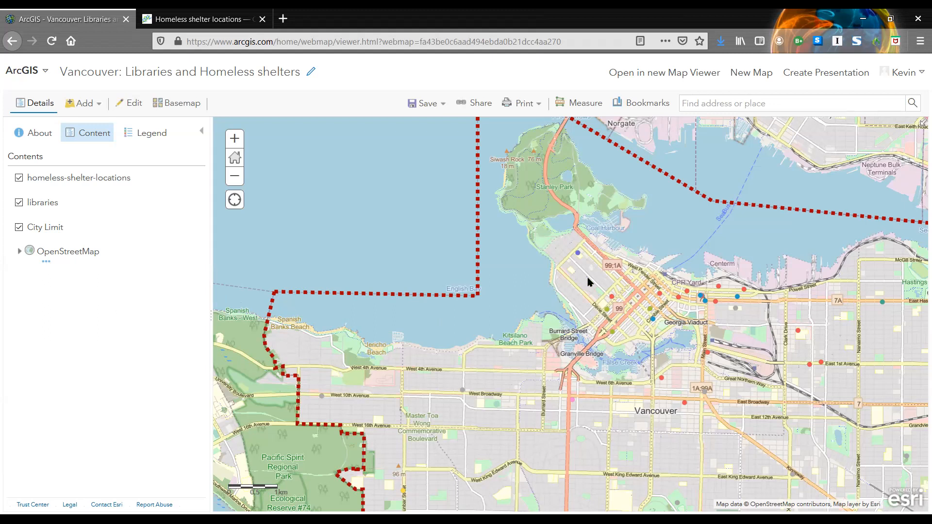
click(612, 299)
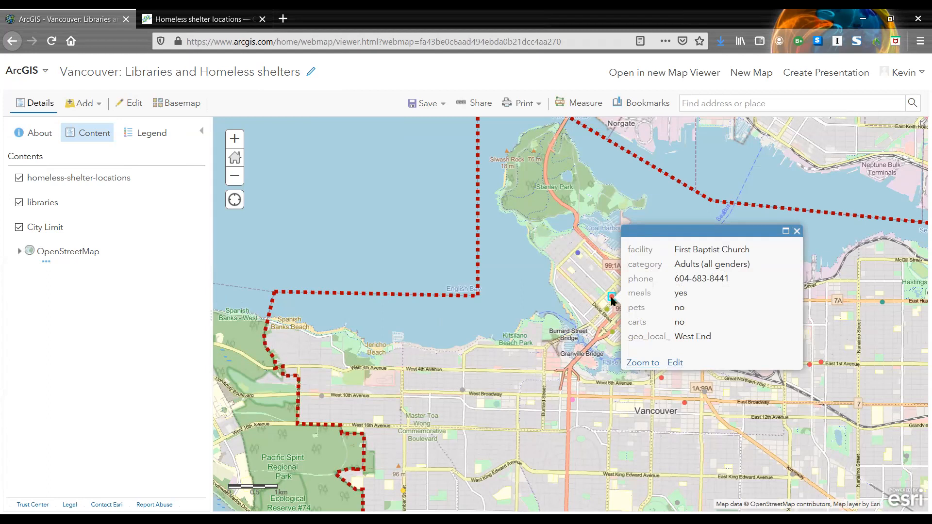
- Close the shelter pop-up and compare the single-symbol and unique-symbol drawing styles on the libraries layer
click(797, 232)
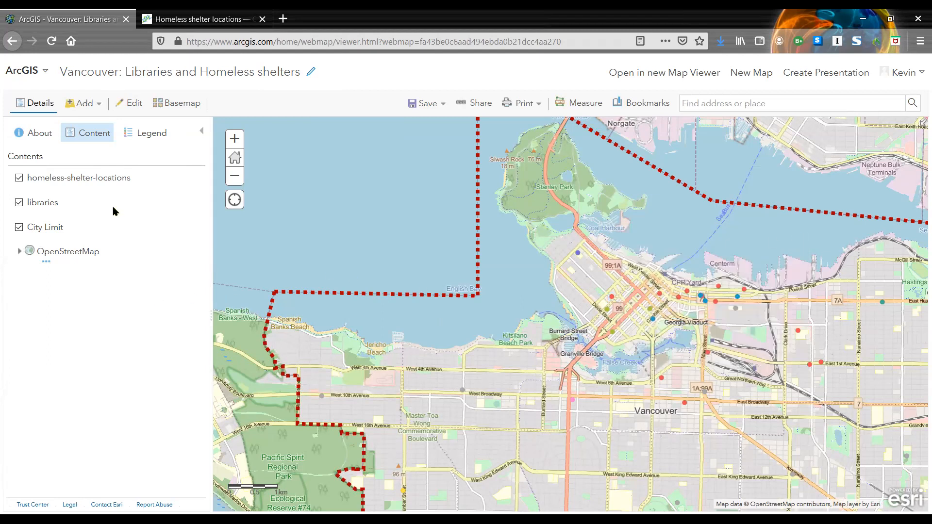
mouse_move(52, 205)
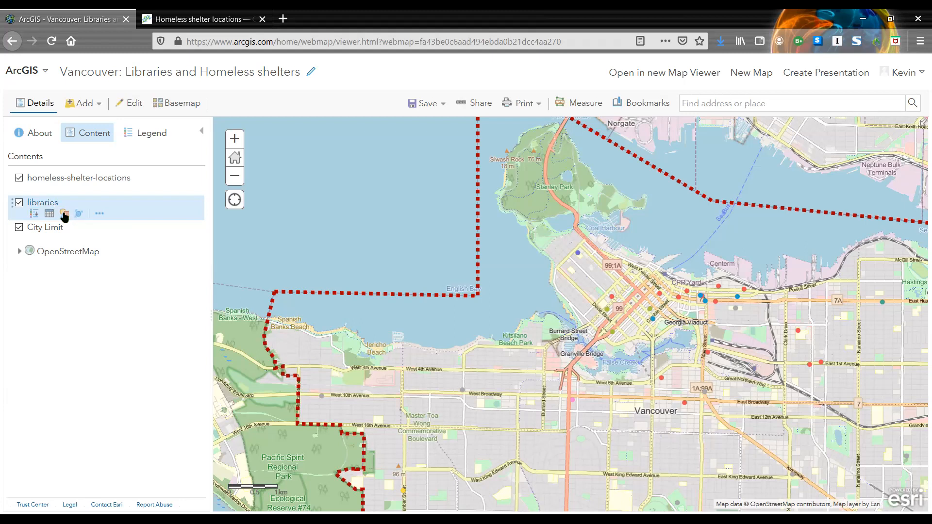
click(64, 215)
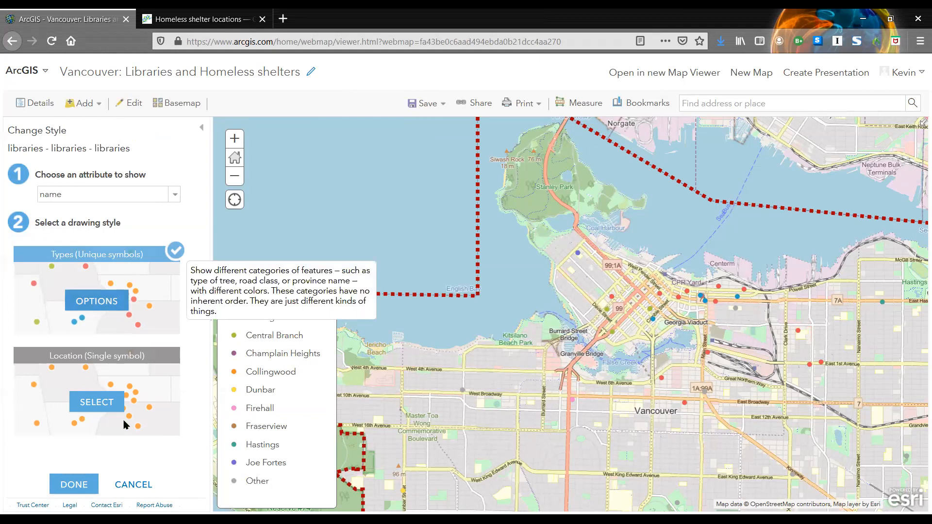
click(97, 402)
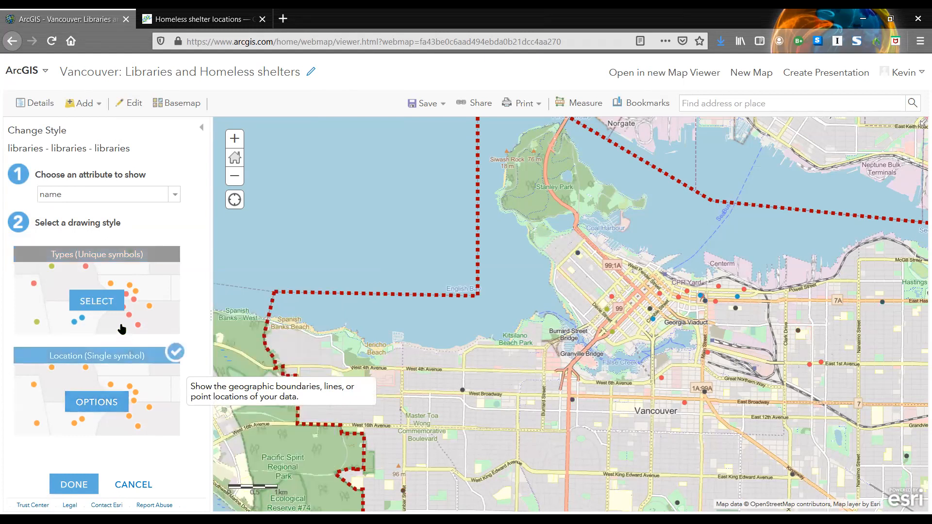
click(99, 304)
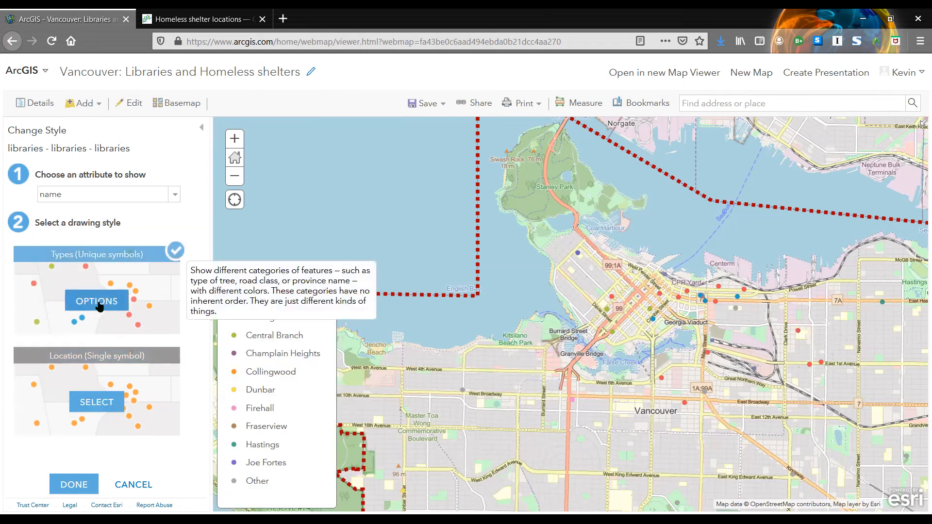
click(91, 404)
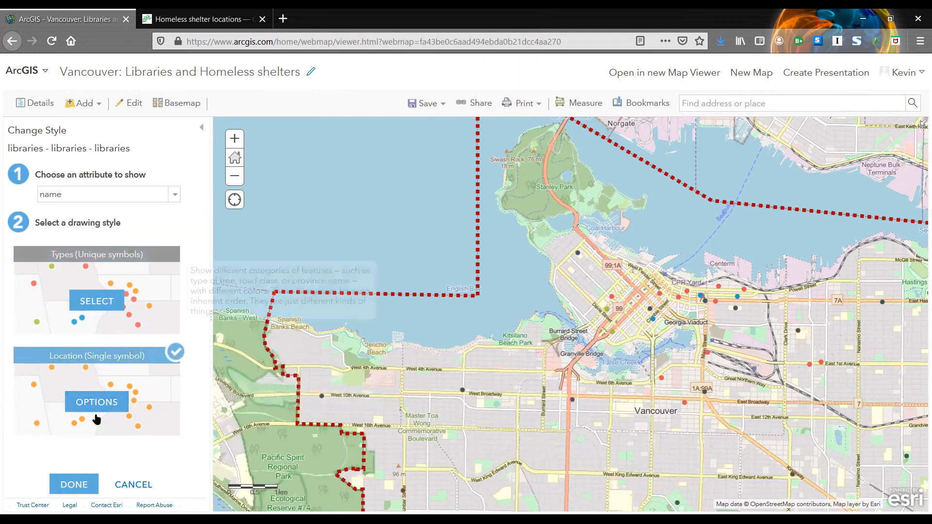
click(98, 303)
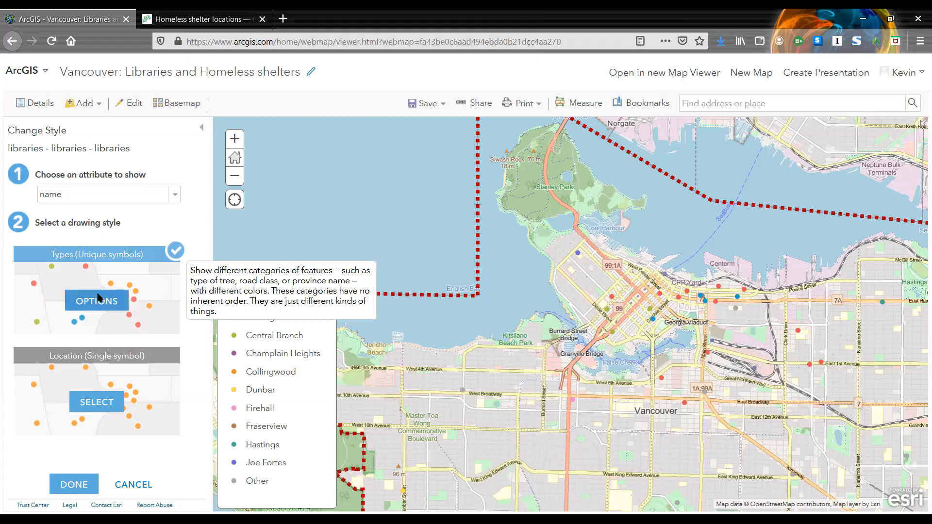
- Review the unique-symbol categories of the libraries layer, including those grouped under Other, and cancel the style changes
click(97, 299)
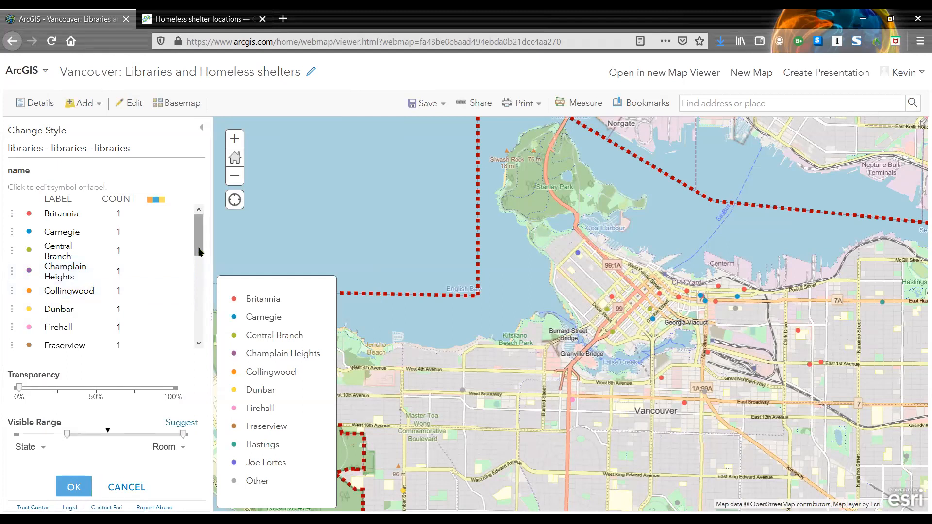
drag(200, 252, 198, 289)
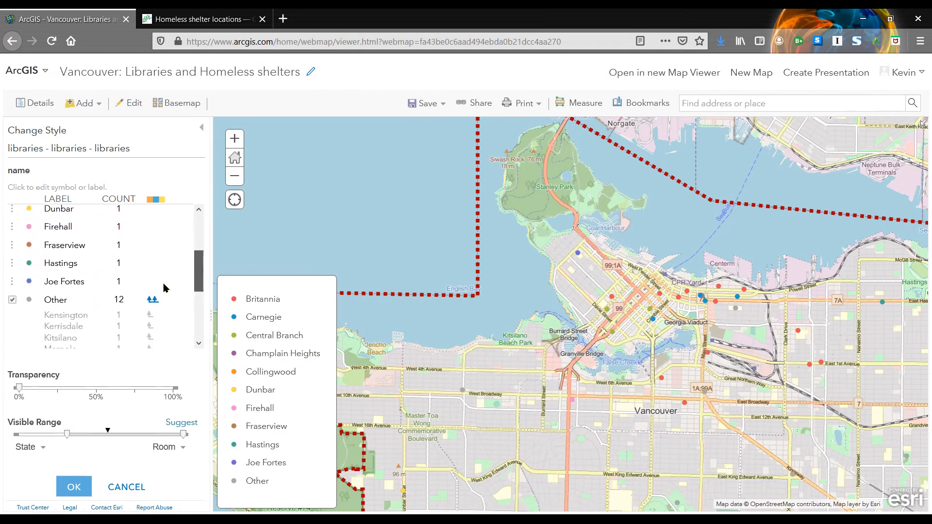
scroll(129, 314, down, 2)
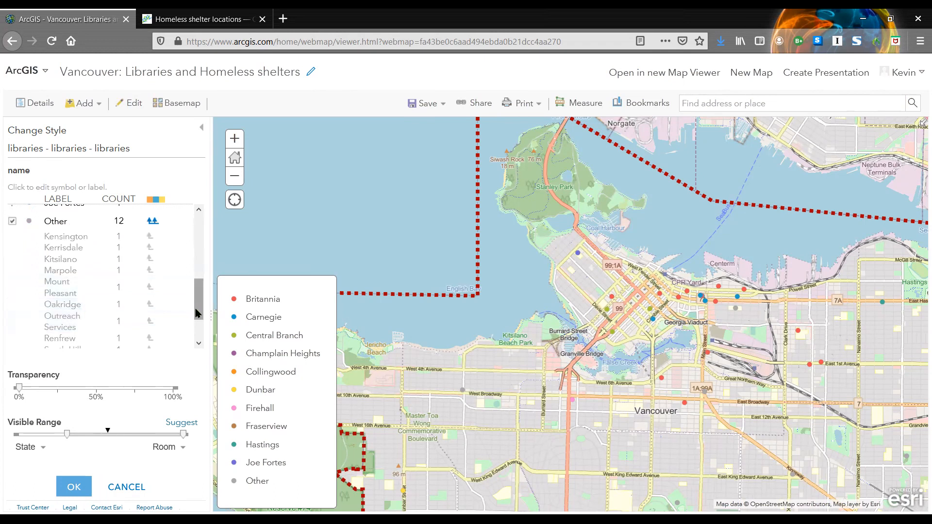
drag(198, 315, 198, 332)
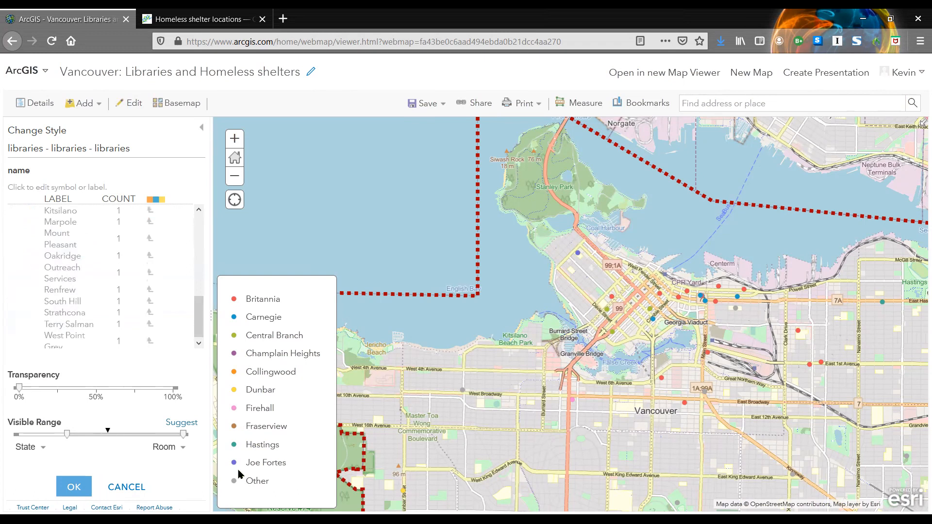
click(128, 488)
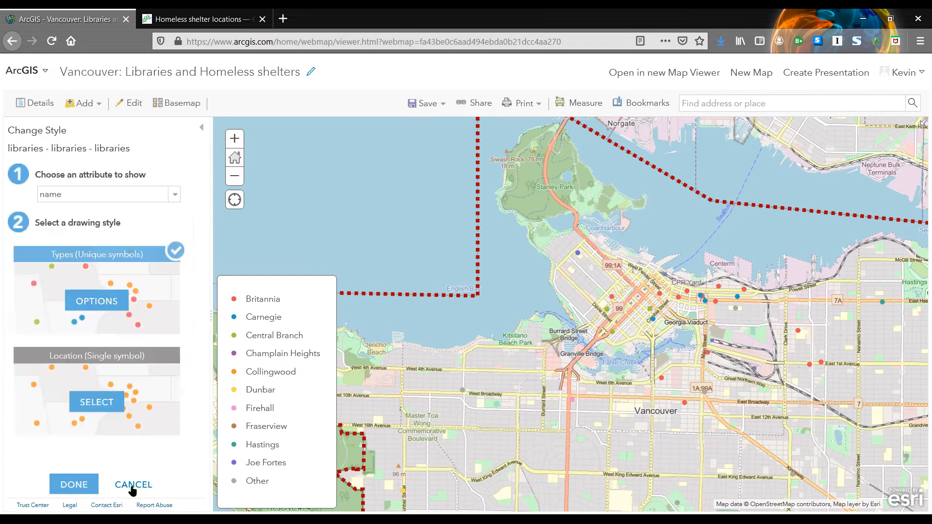
click(138, 489)
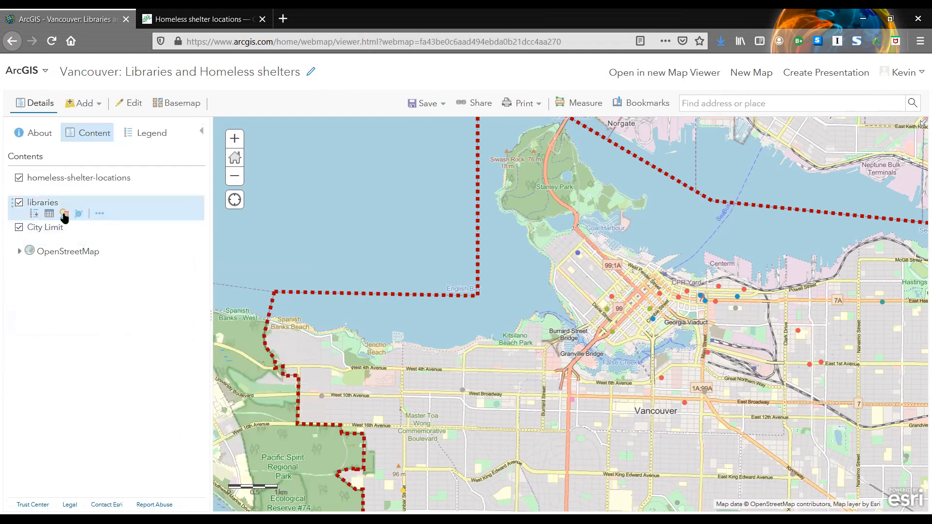
- Switch the libraries layer to the Location (Single symbol) style and open its symbol settings
click(64, 213)
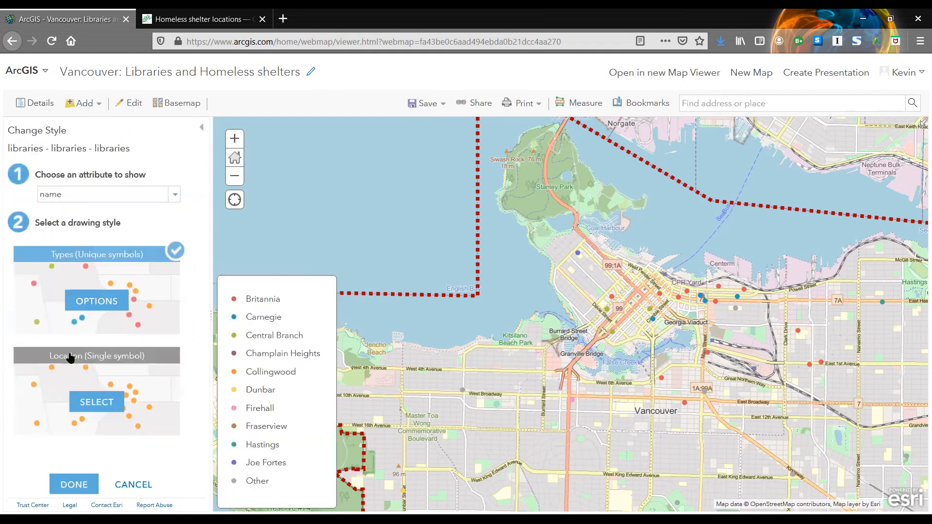
click(107, 407)
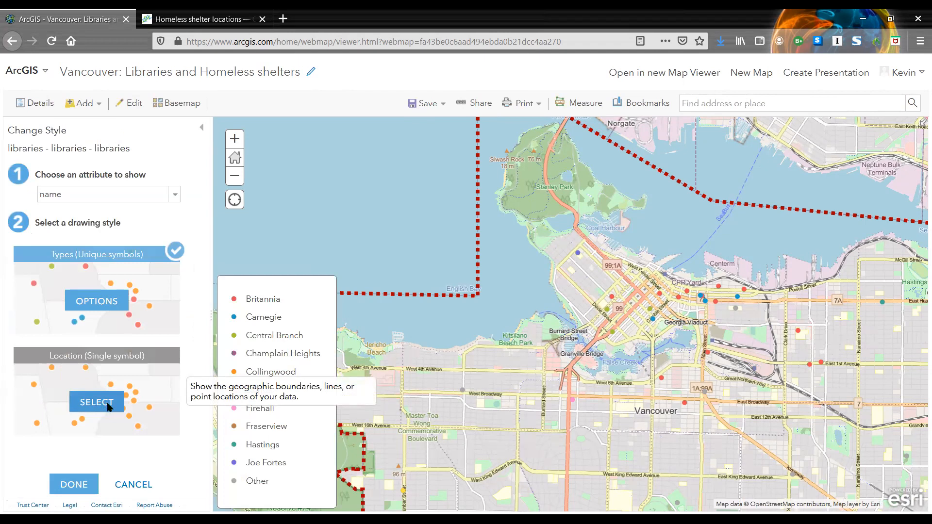
click(95, 354)
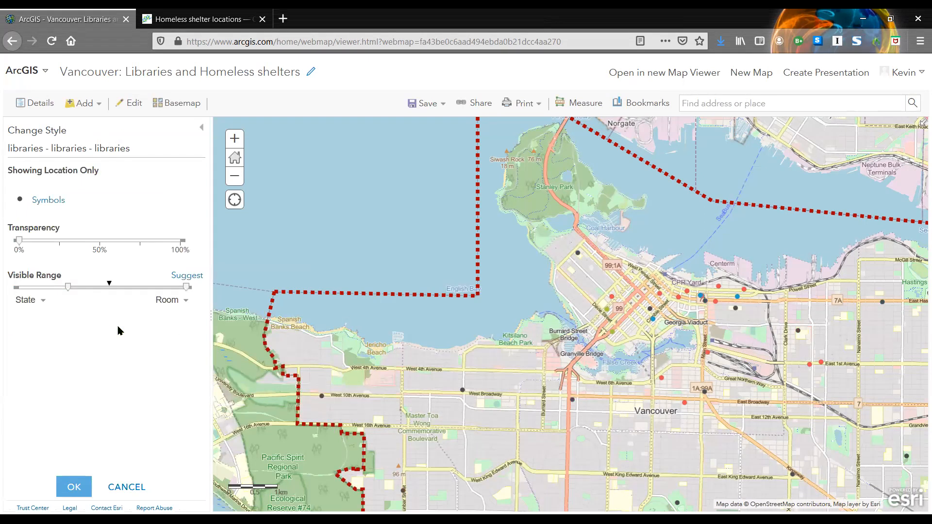
click(55, 203)
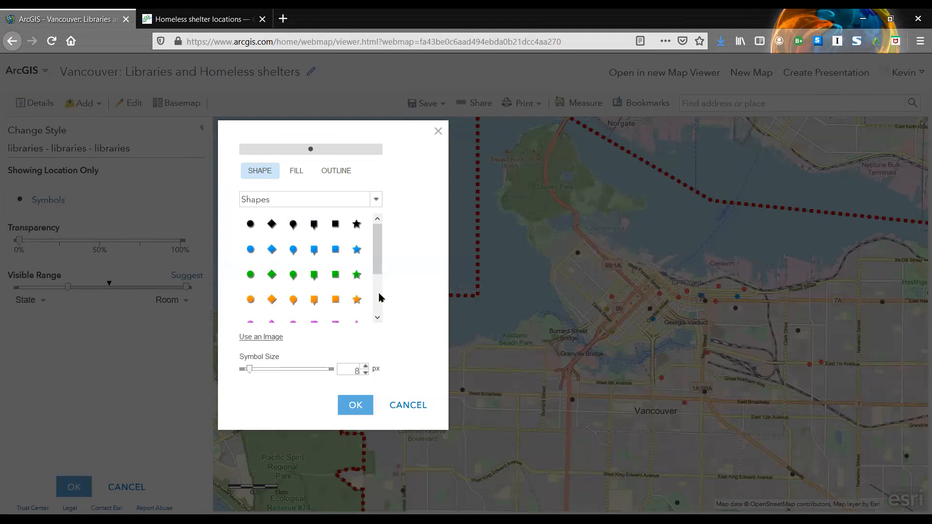
- Choose the purple reading-person icon from the Government symbol category for the libraries
click(368, 206)
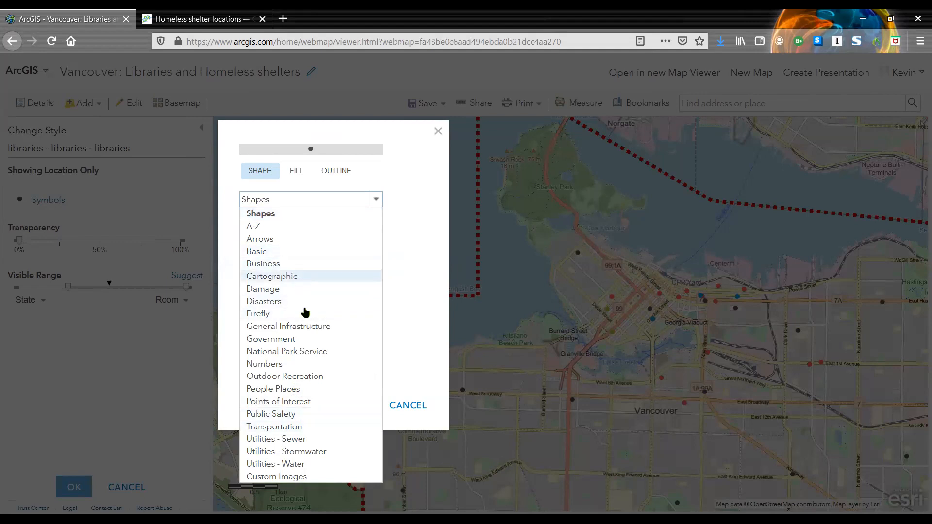
click(292, 343)
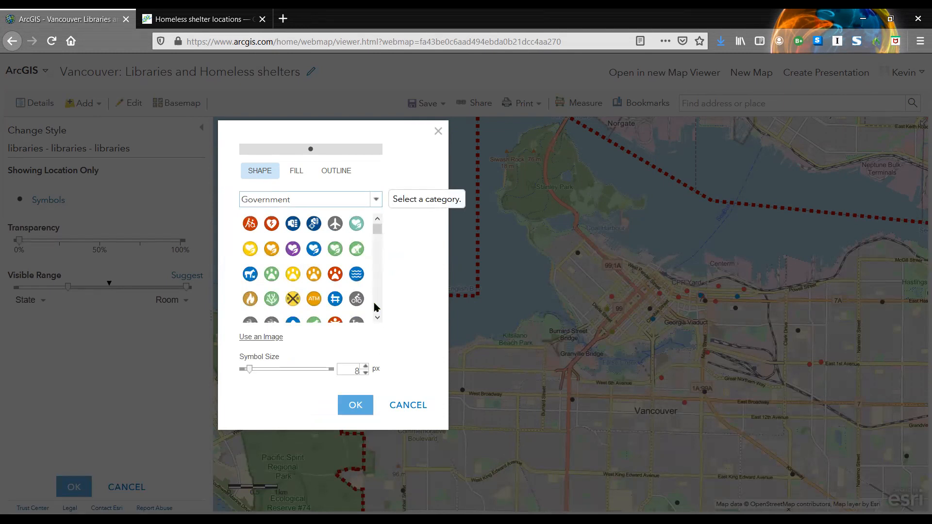
scroll(378, 310, down, 4)
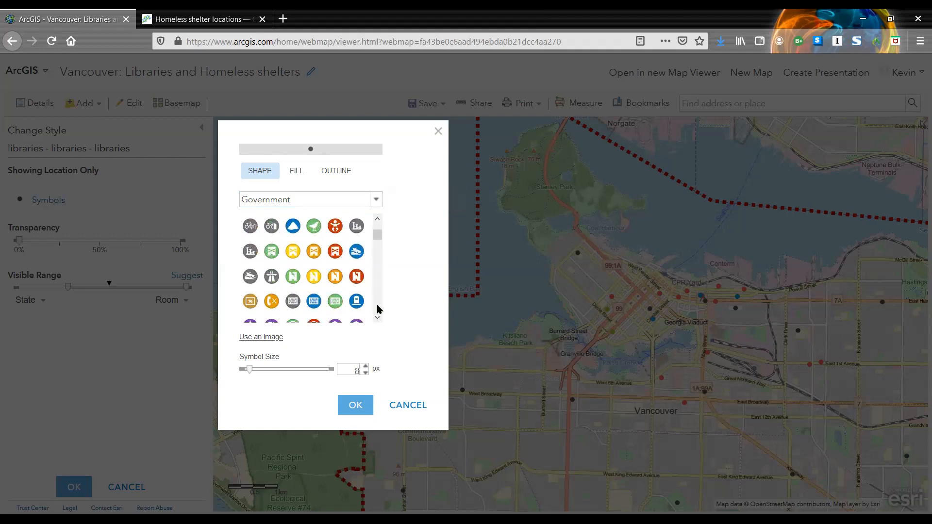
scroll(378, 310, down, 4)
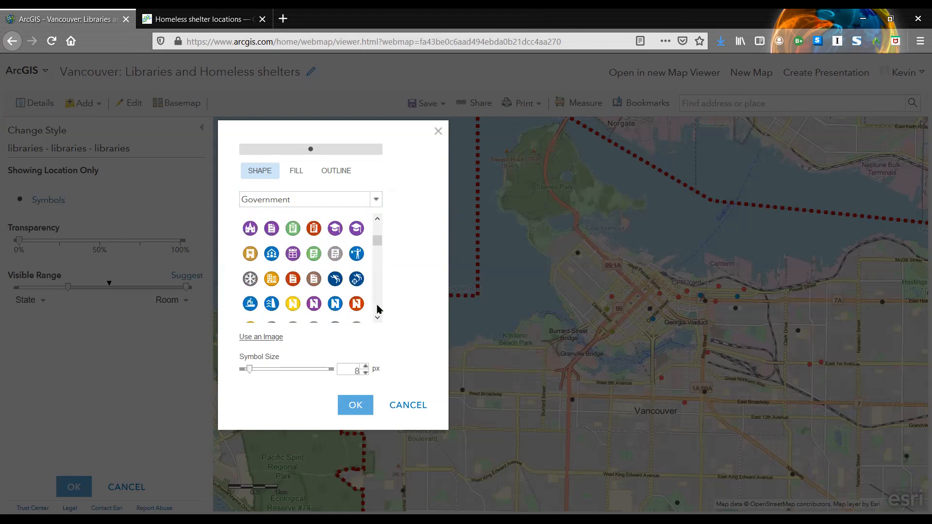
scroll(378, 309, down, 4)
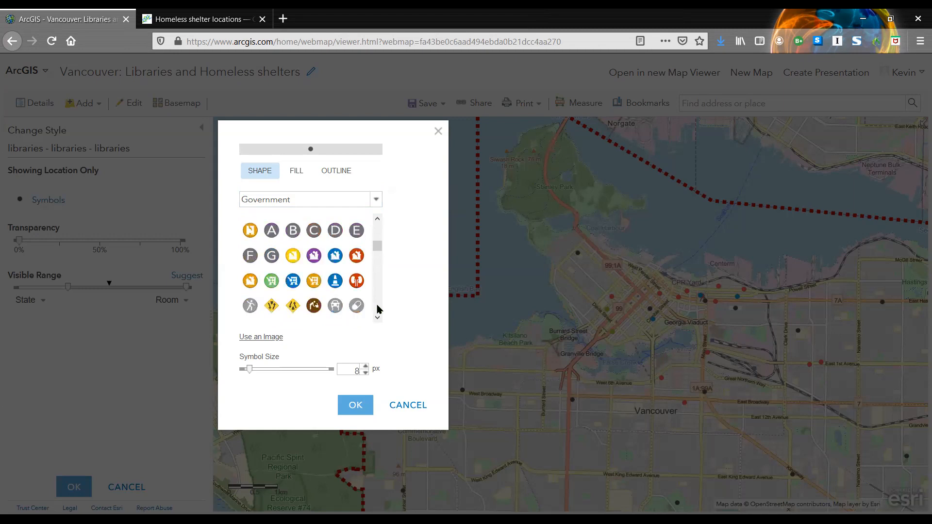
scroll(378, 309, down, 4)
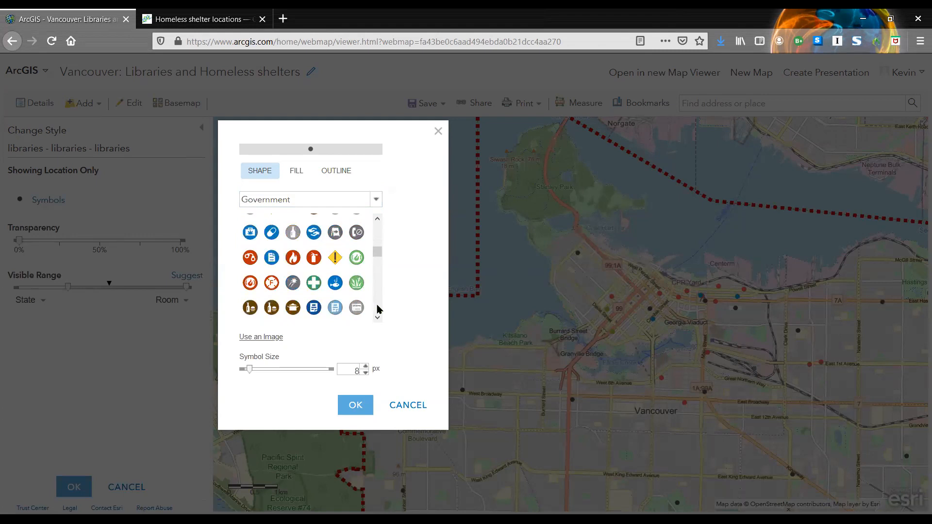
scroll(378, 309, down, 4)
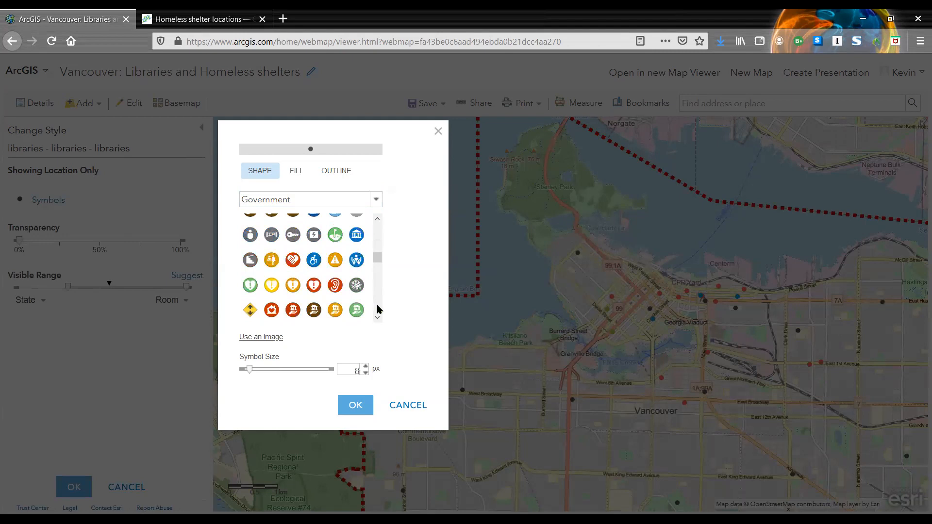
scroll(378, 309, down, 4)
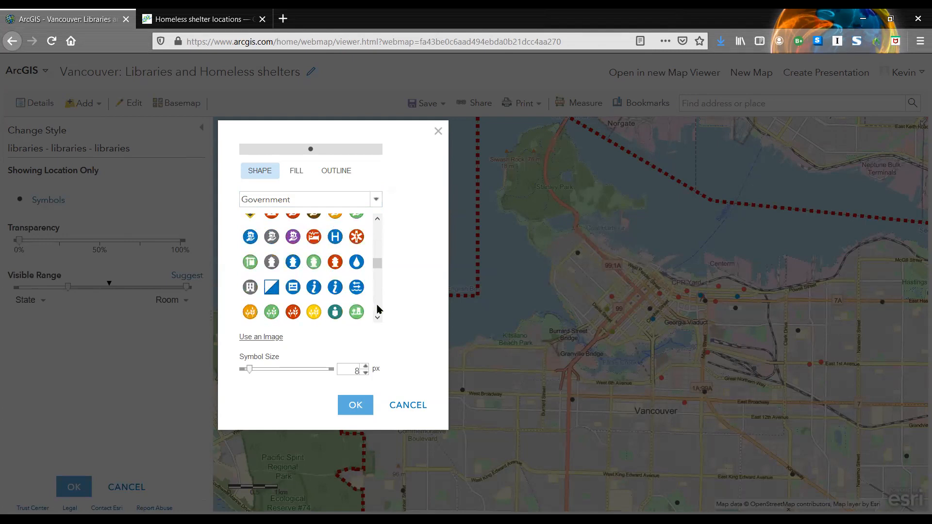
scroll(378, 309, down, 4)
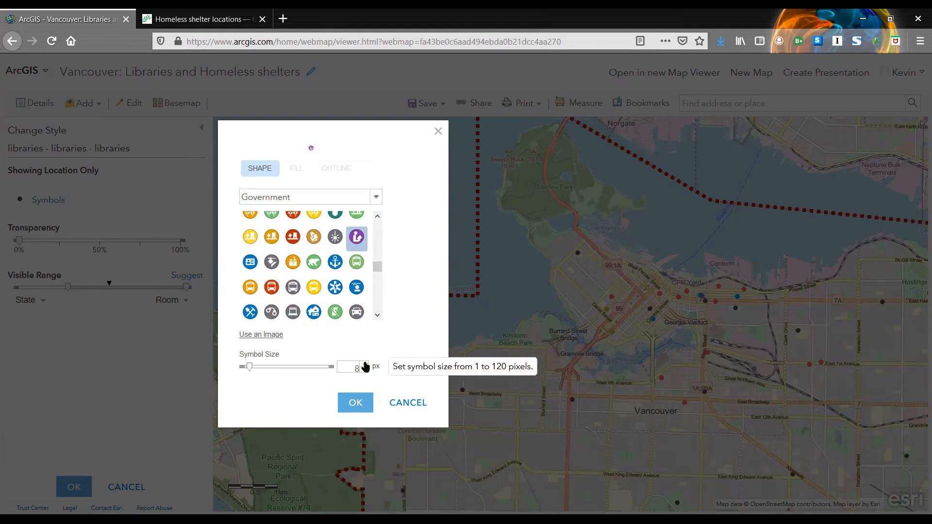
- Set the library symbol size to 12 px and apply the finished style to the layer
click(366, 364)
click(365, 364)
click(366, 364)
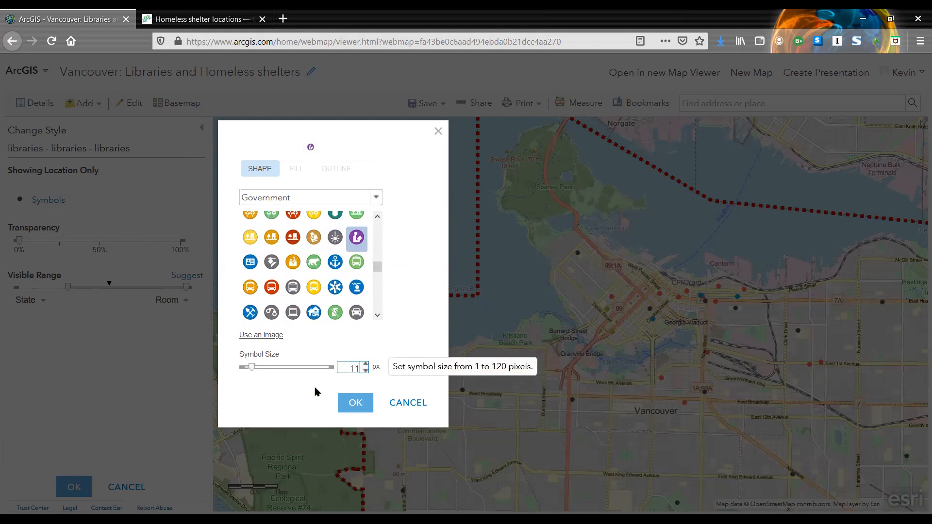
click(366, 364)
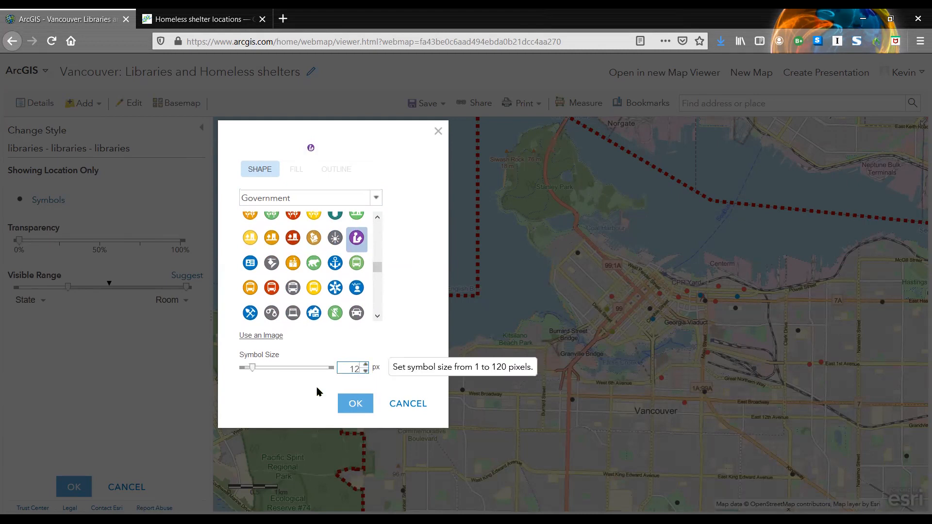
click(356, 404)
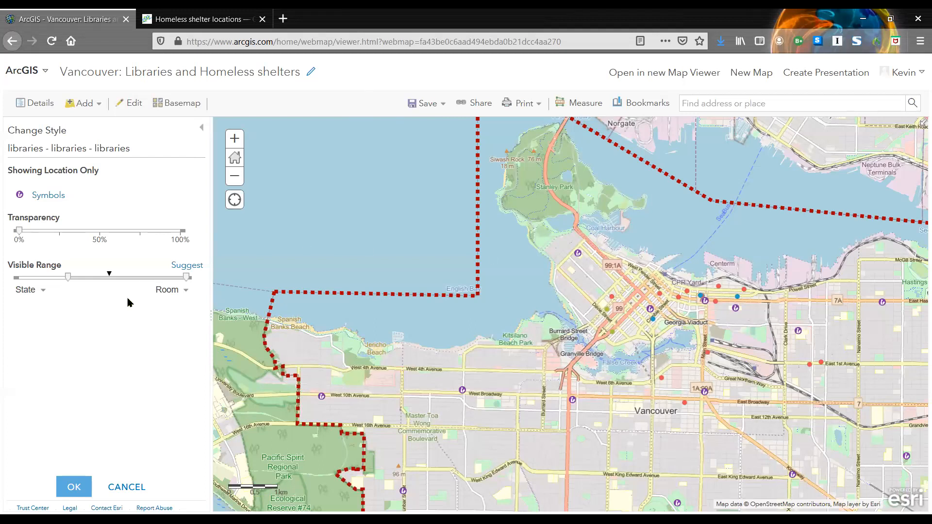
click(74, 493)
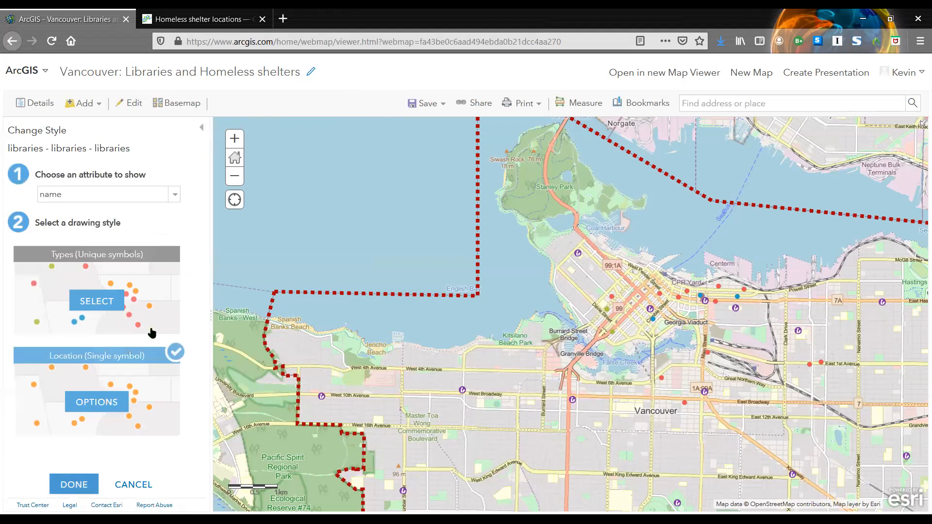
click(78, 484)
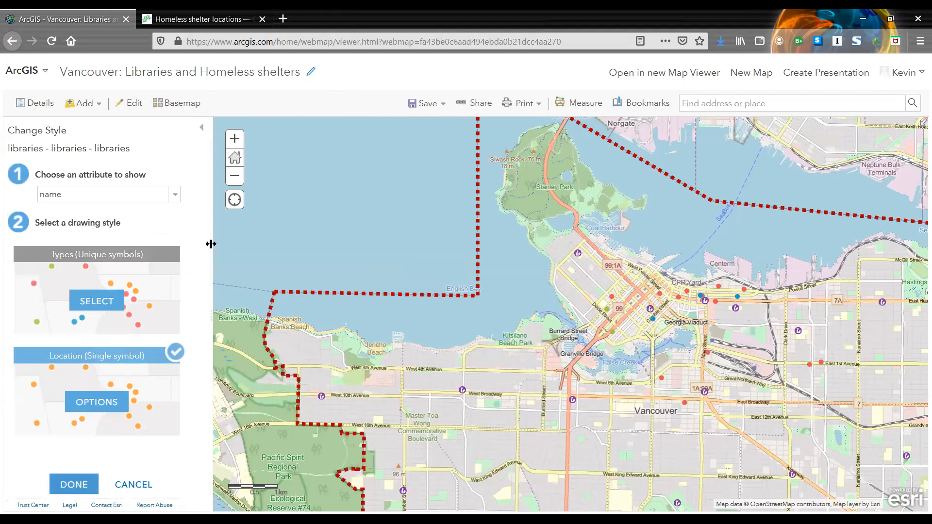
- Show the Joe Fortes library's pop-up on the map and open its More info link
click(237, 142)
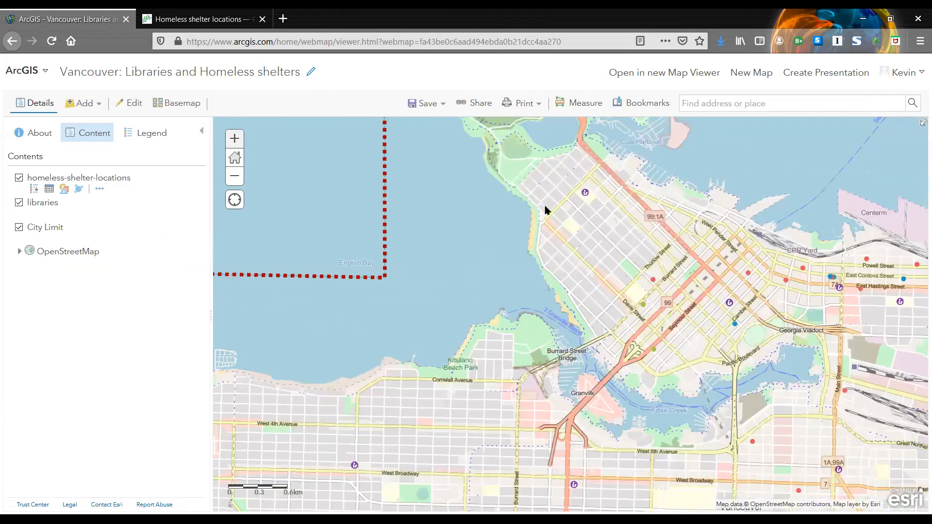
scroll(545, 210, up, 1)
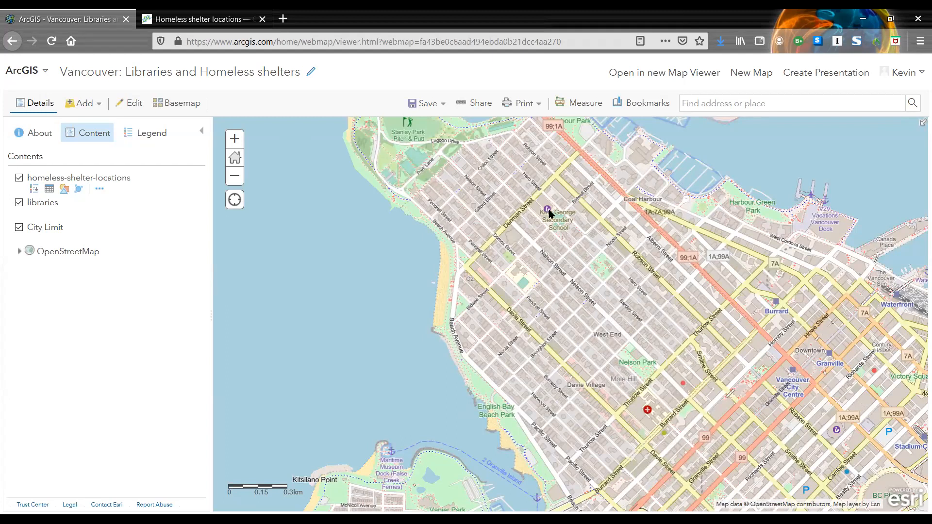
click(547, 210)
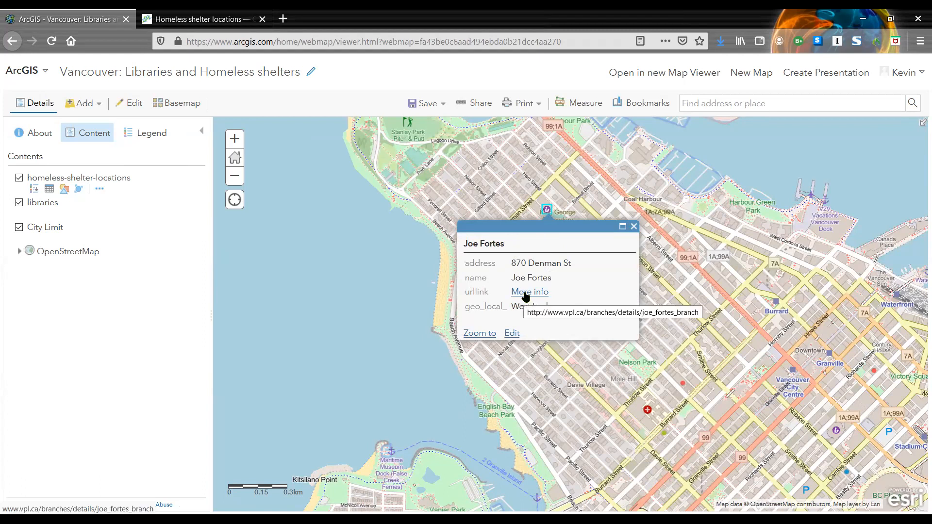
click(526, 295)
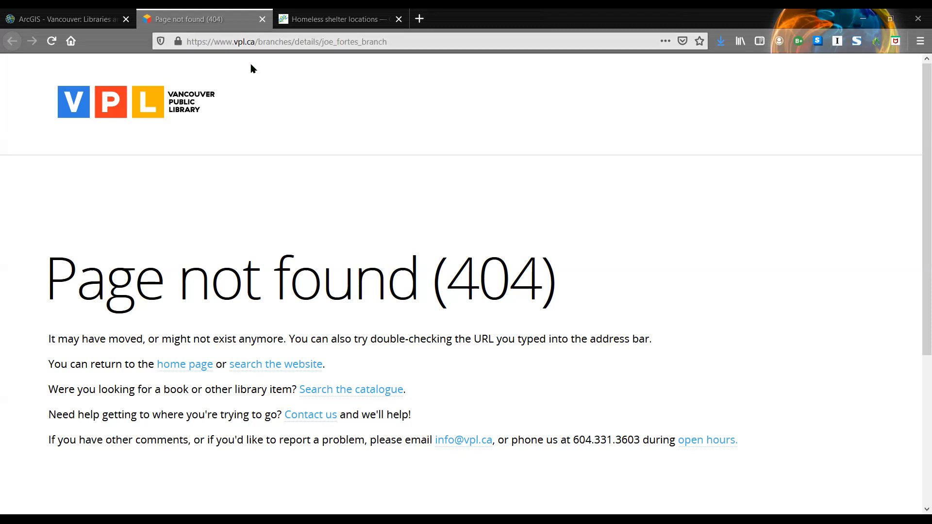
- Add a trailing slash to the Joe Fortes branch web address and load the page to test it
click(398, 43)
click(398, 43)
text(/)
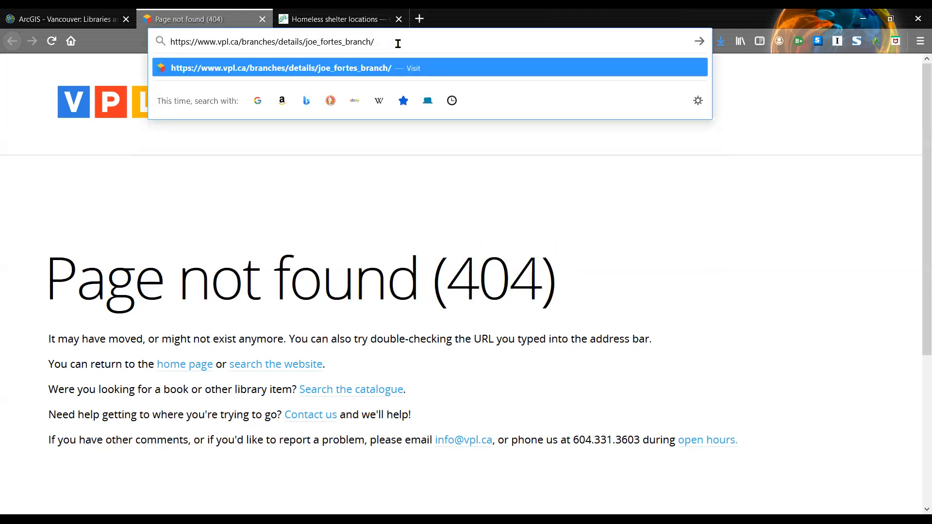
click(382, 68)
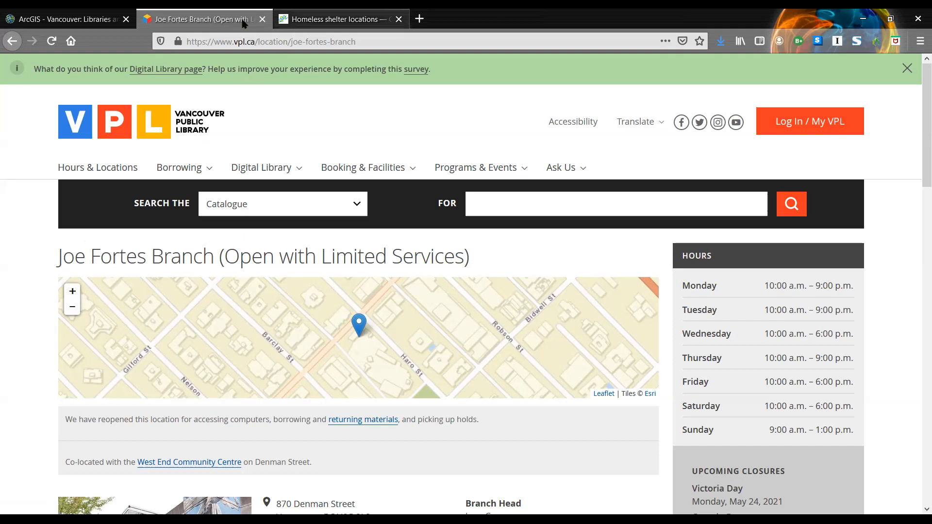
- Return to the map, append a slash to the Joe Fortes library's urllink value and close its edit form
key(ctrl+Tab)
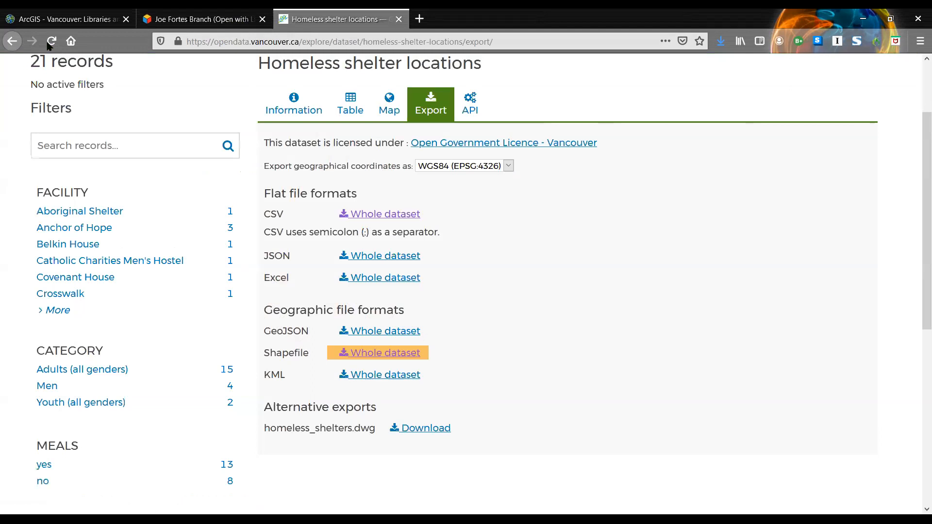
key(ctrl+shift+Tab)
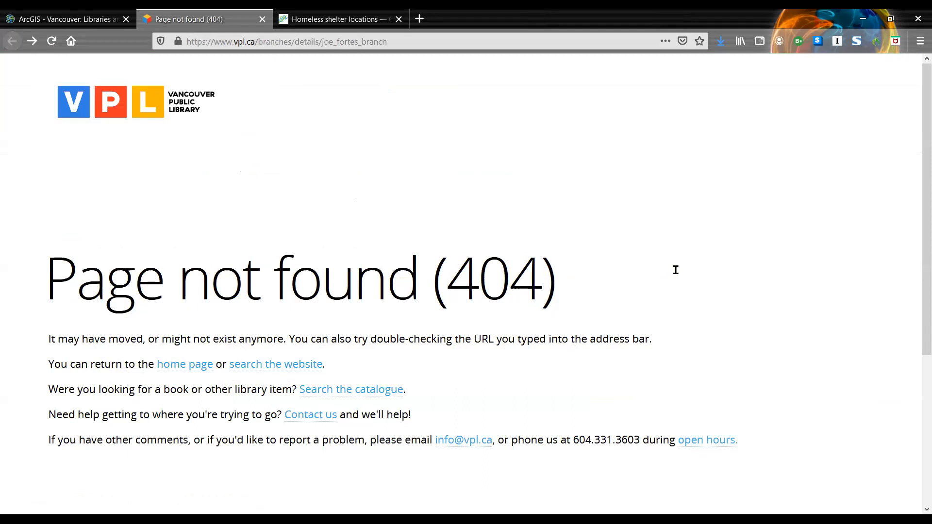
key(ctrl+shift+Tab)
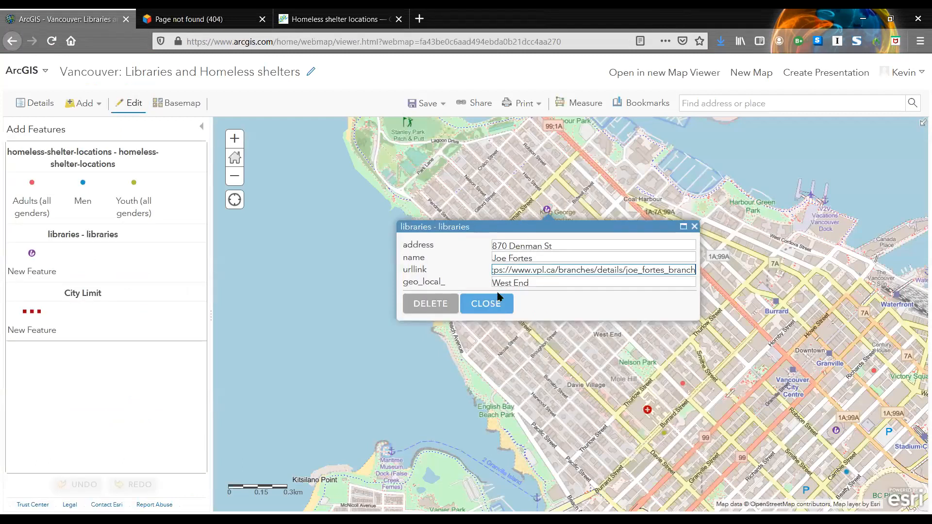
click(487, 308)
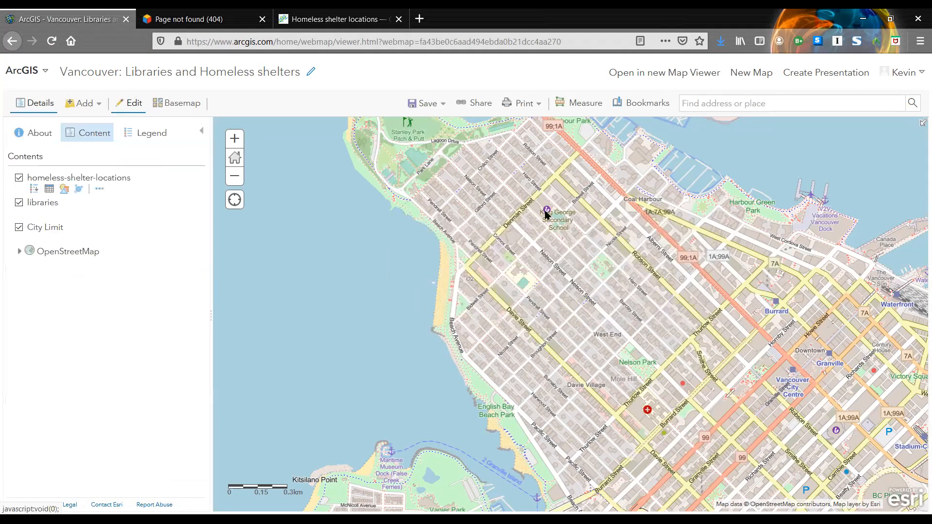
- Test the More info link in the Joe Fortes pop-up, close the Page not found page and review the pop-up's fields on the map
click(546, 213)
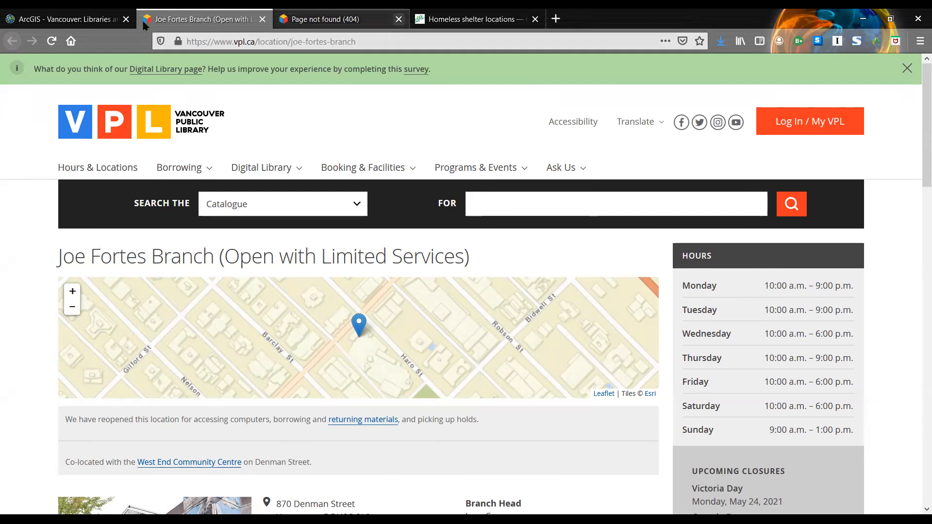
click(399, 19)
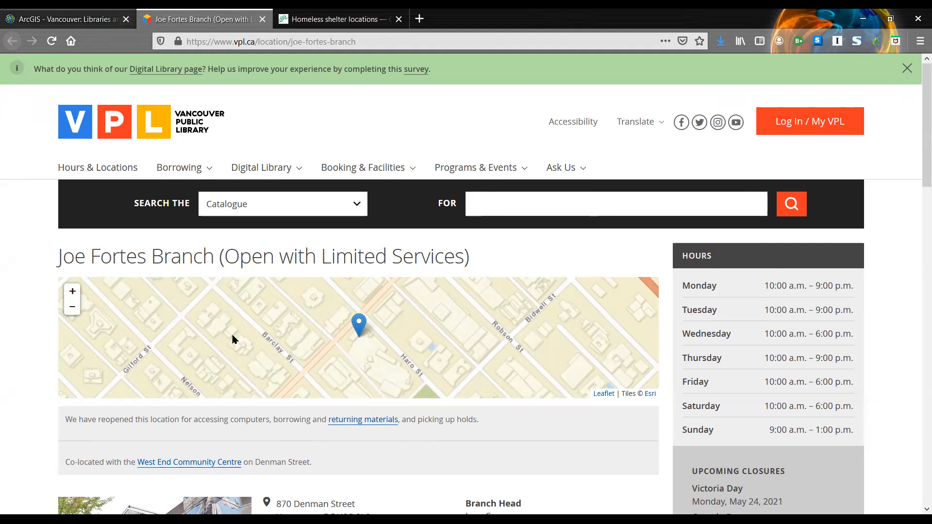
key(ctrl+shift+Tab)
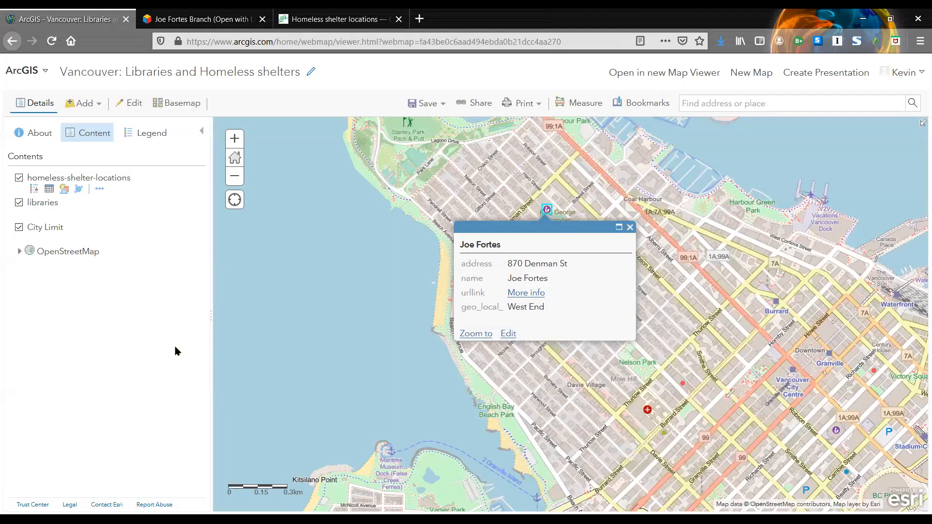
key(Escape)
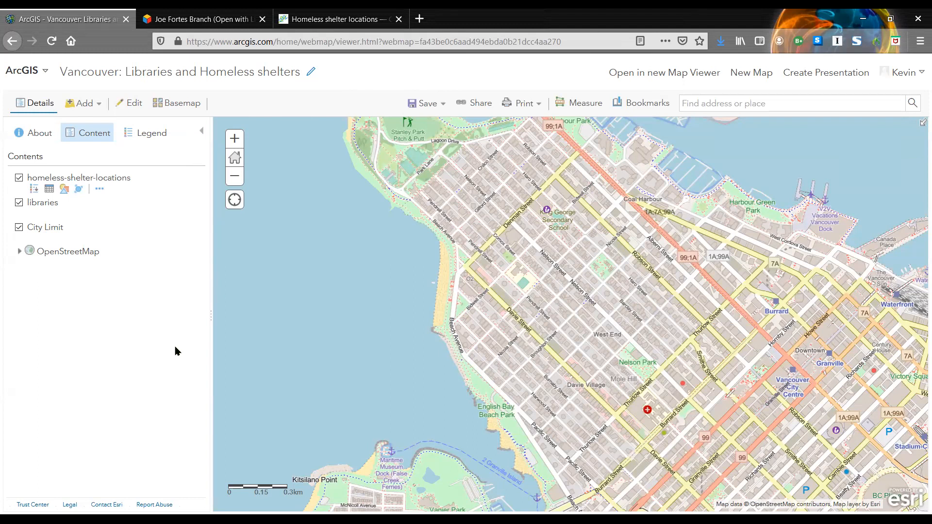
click(548, 211)
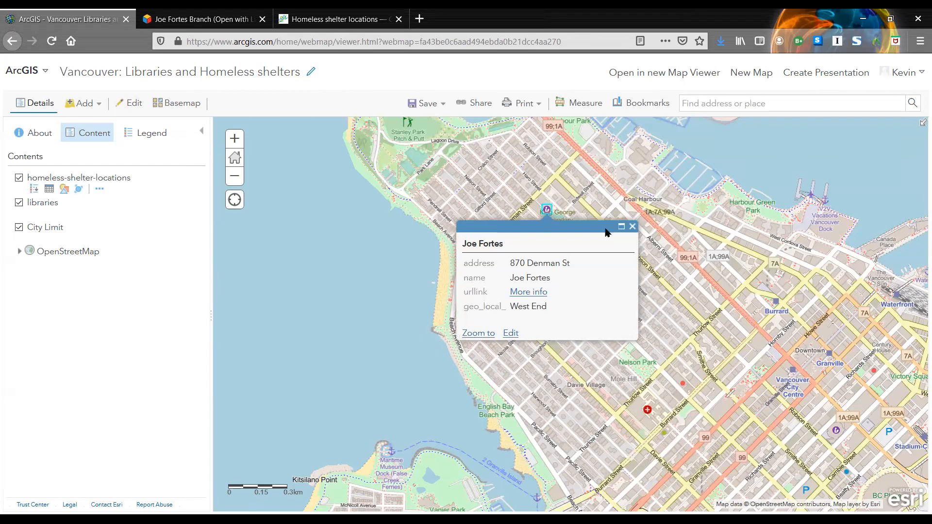
click(430, 246)
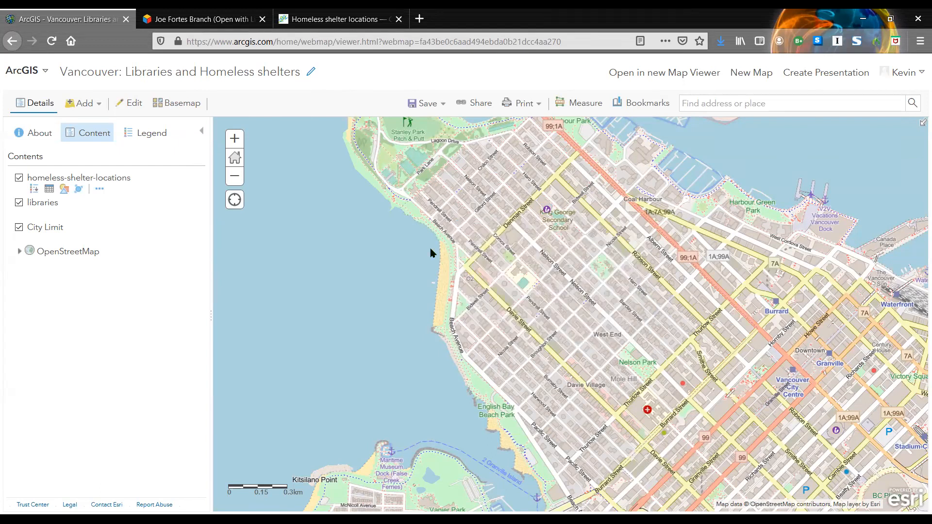
- Open the libraries layer's pop-up configuration and review its title, field list, attribute expressions and media settings
mouse_move(99, 212)
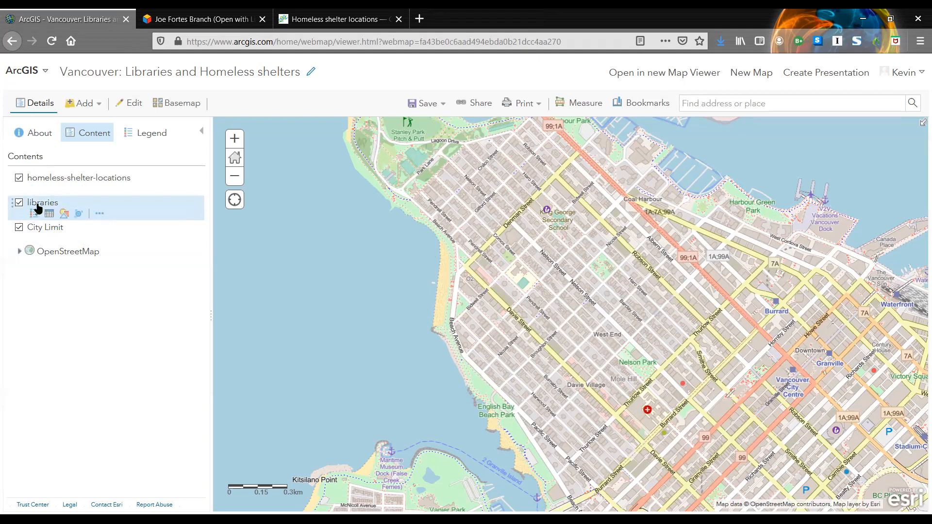
click(100, 214)
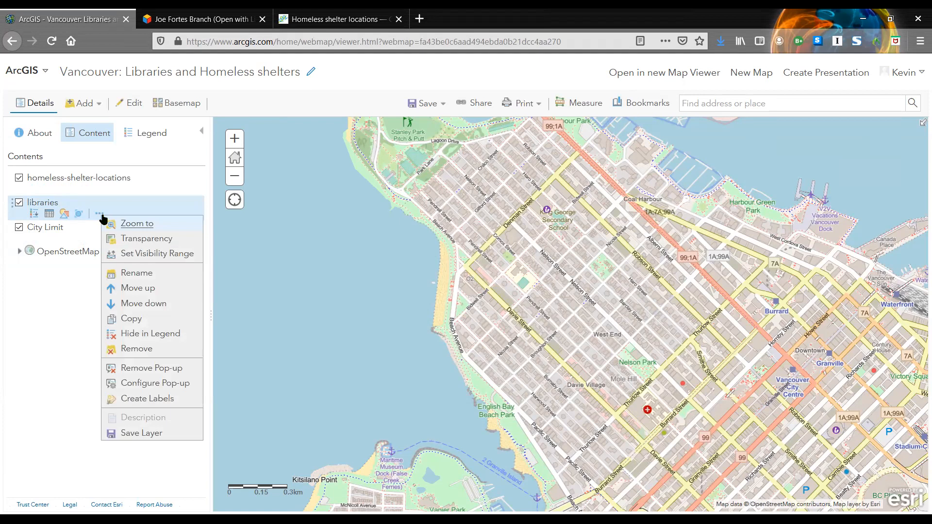
click(147, 383)
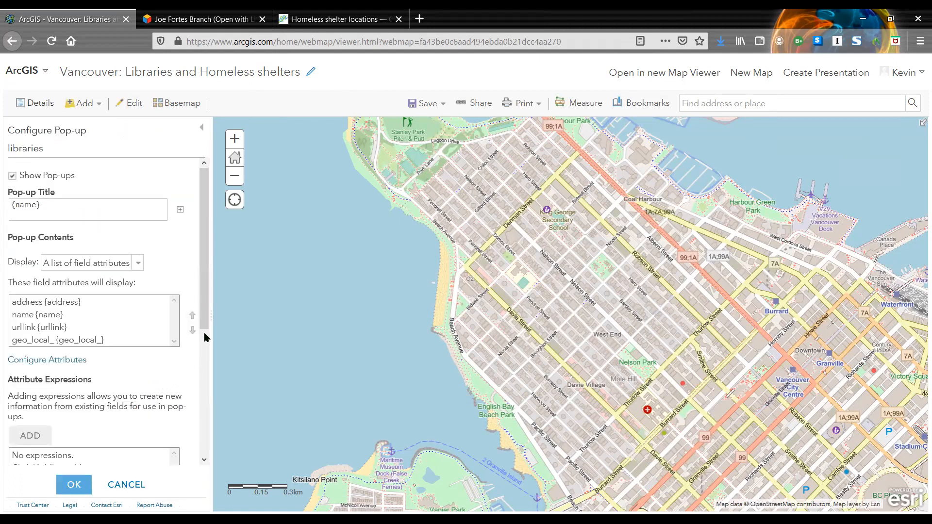
drag(205, 325, 203, 443)
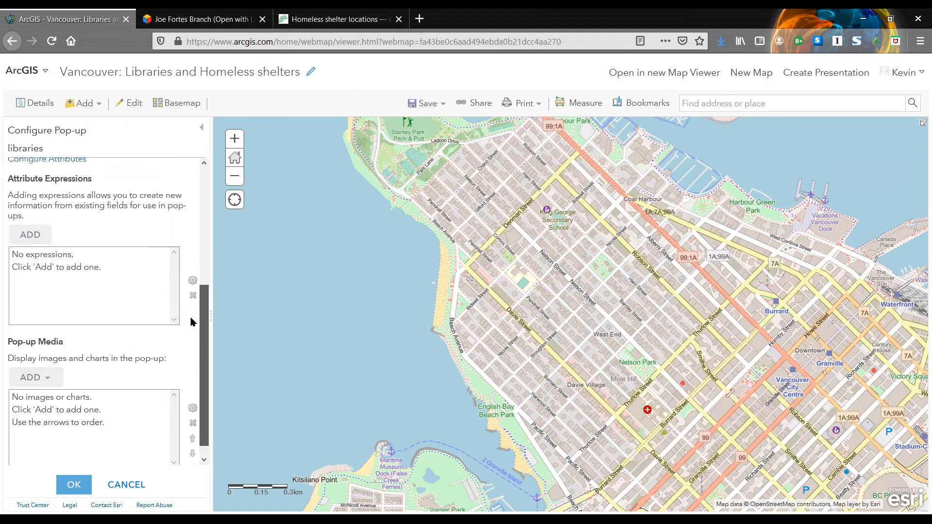
scroll(191, 325, up, 4)
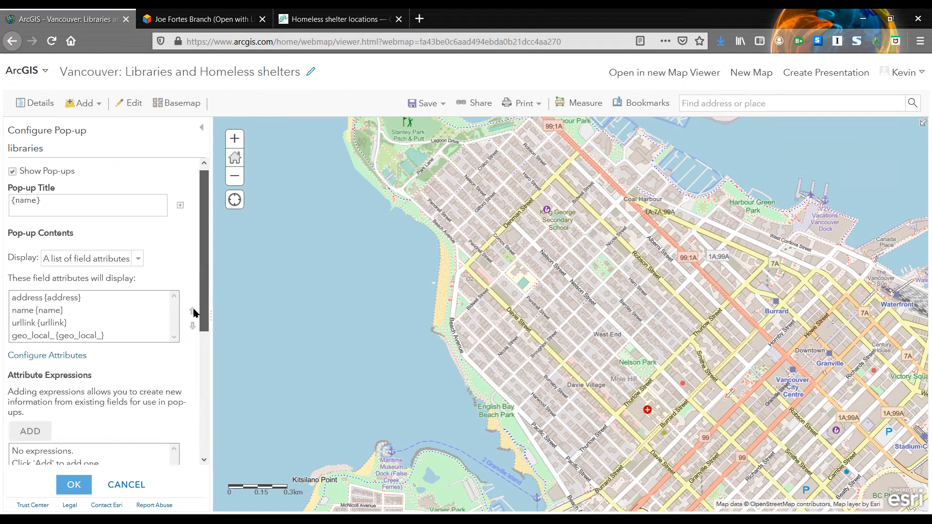
scroll(197, 320, up, 1)
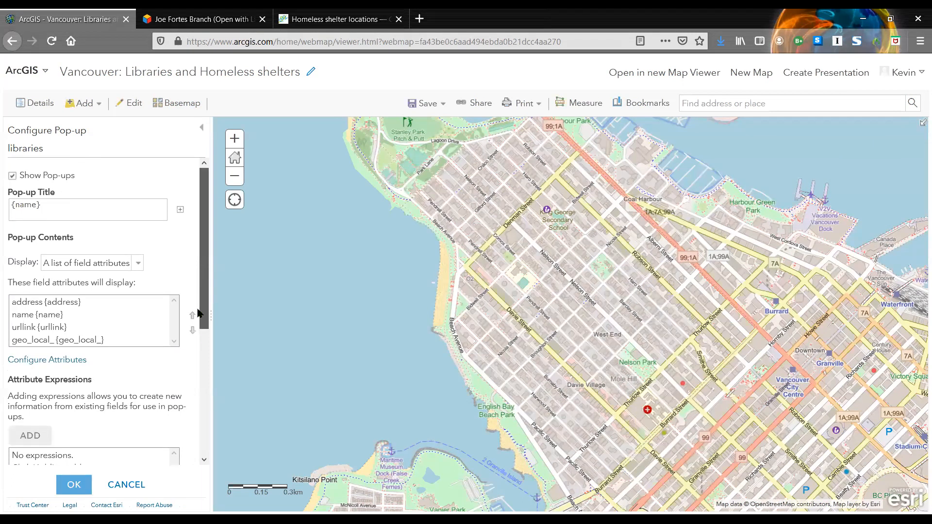
scroll(199, 314, down, 1)
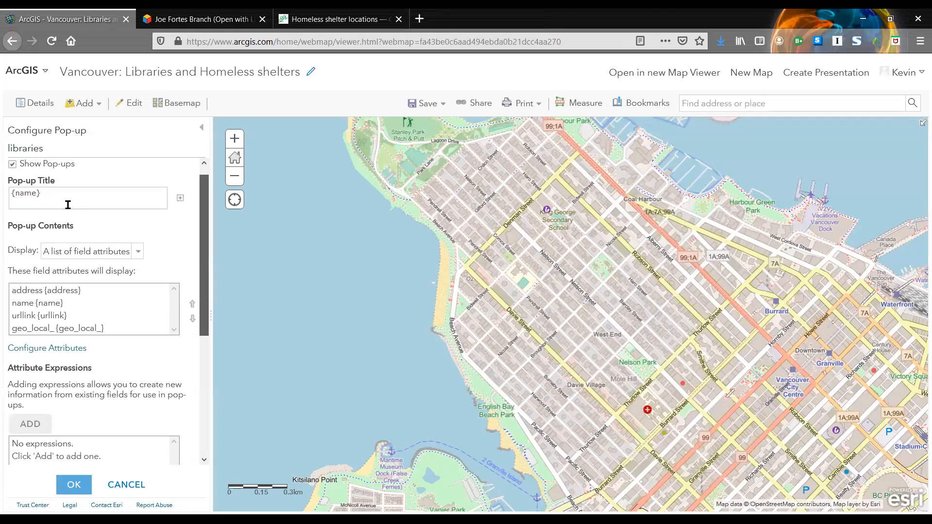
scroll(42, 208, up, 1)
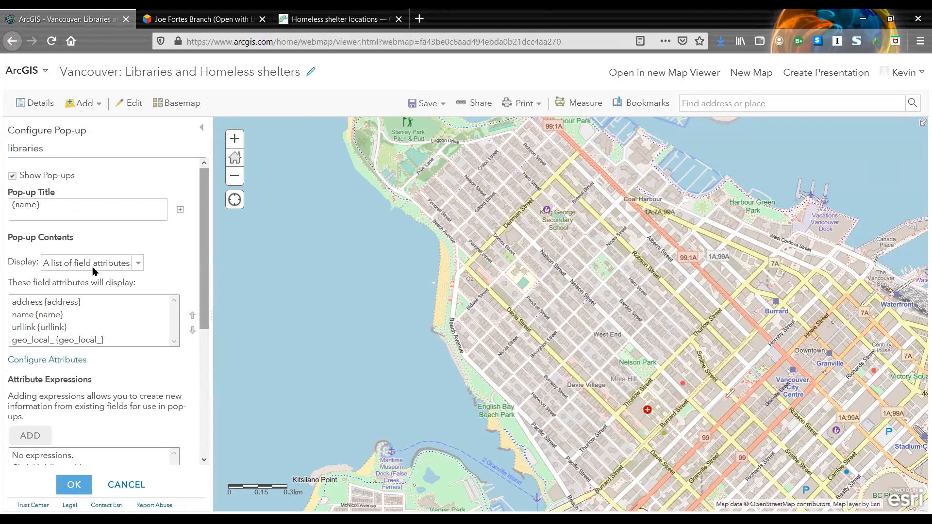
scroll(83, 282, down, 2)
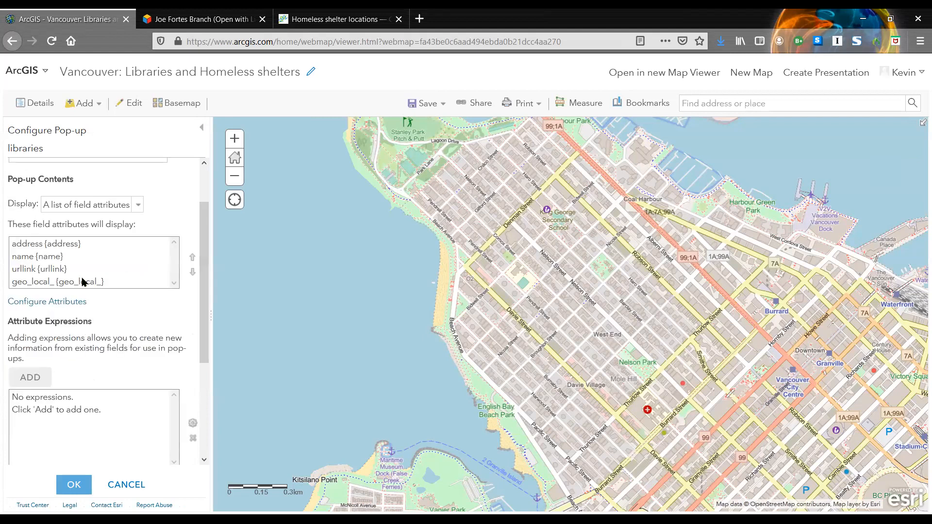
- Enable display of the FID field in the libraries pop-up and apply the configuration
click(67, 306)
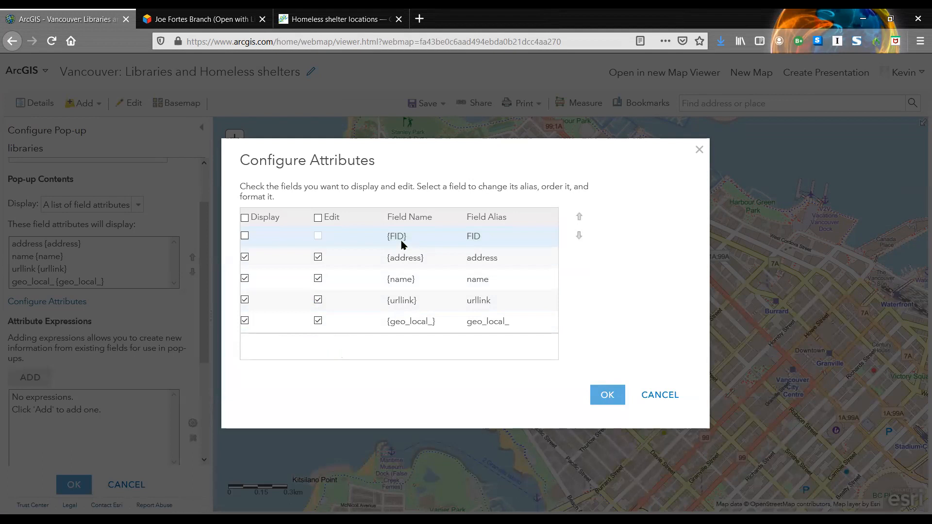
click(245, 236)
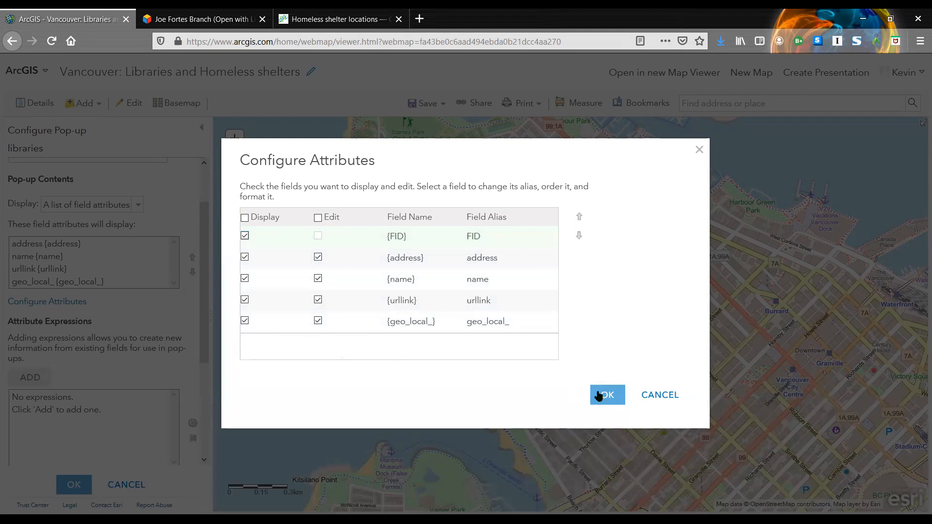
click(612, 399)
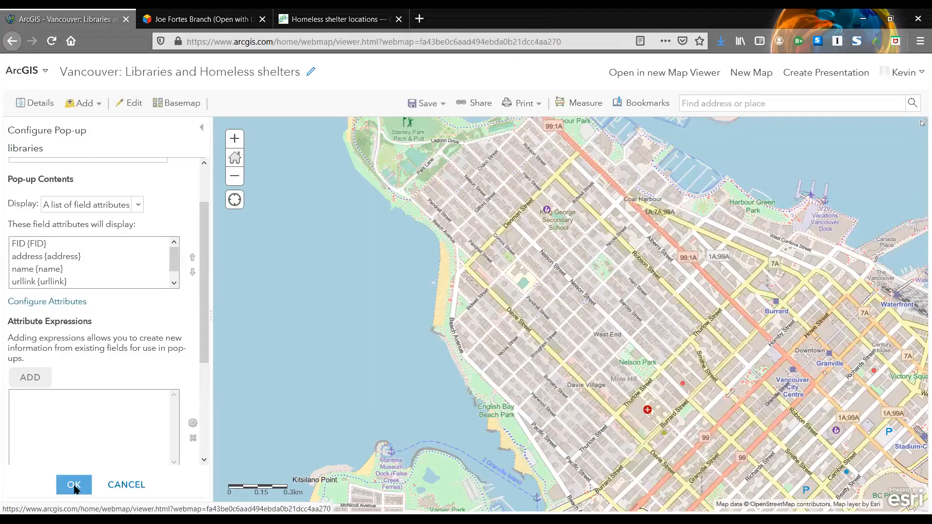
click(74, 485)
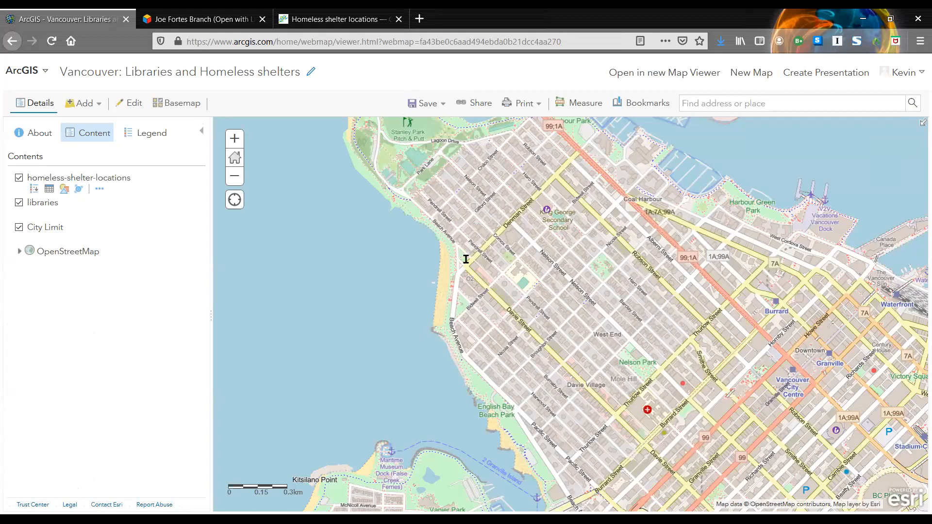
- Inspect the Joe Fortes pop-up and its edit form, checking whether FID and address can be edited
click(547, 210)
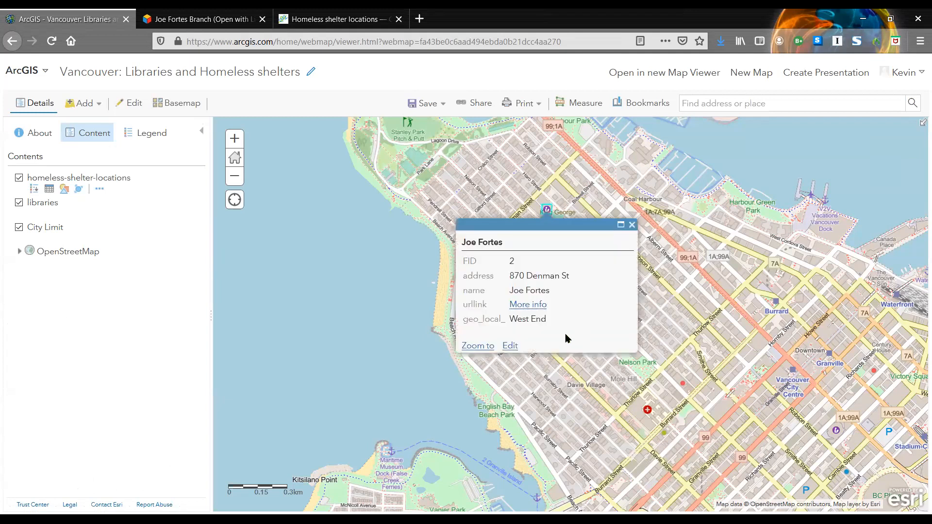
click(510, 346)
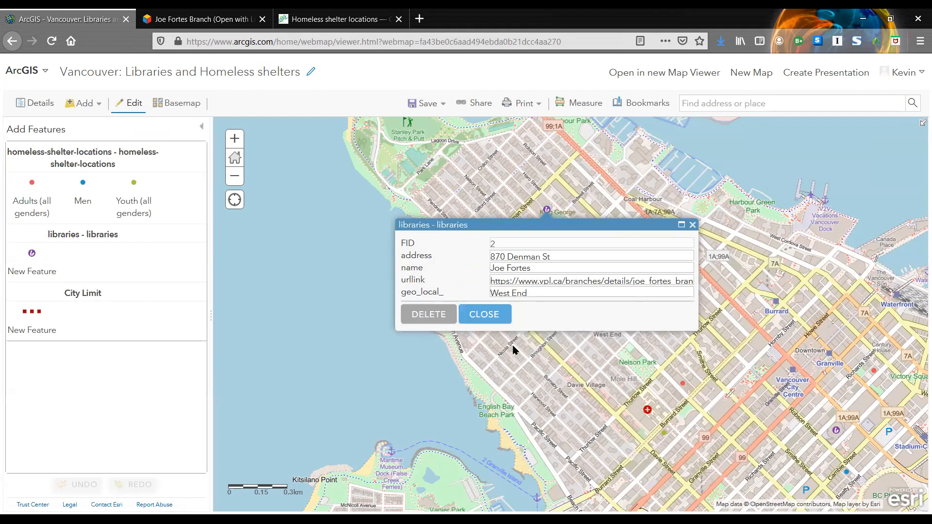
double_click(494, 245)
click(495, 246)
click(556, 258)
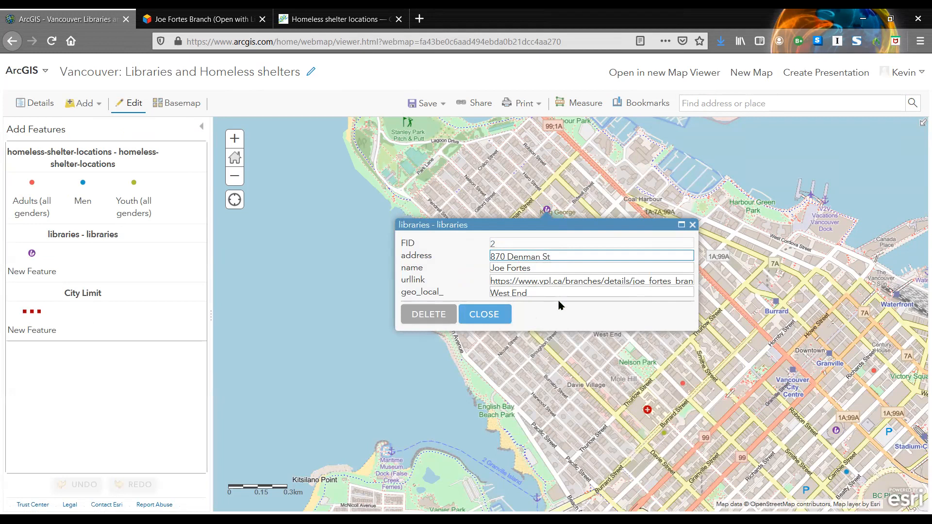
click(492, 322)
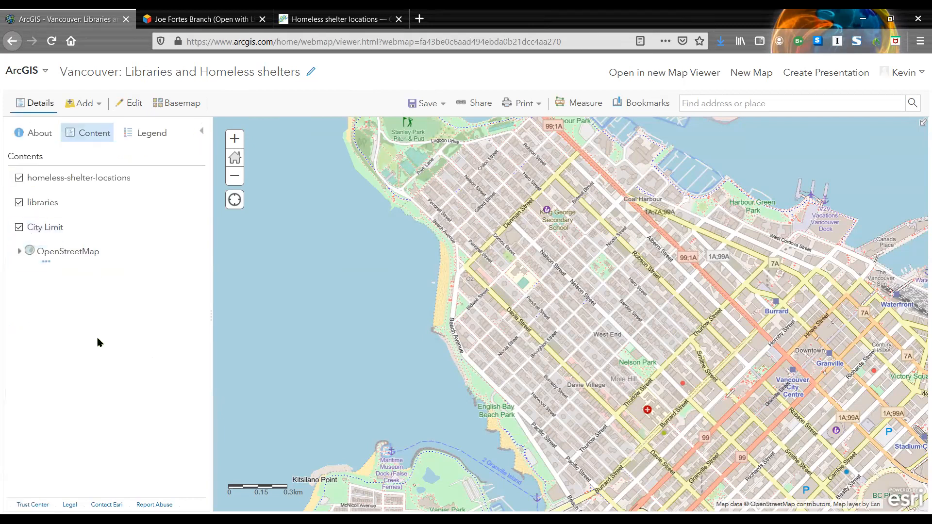
- Hide the FID, urllink and geo_local_ fields in the libraries pop-up and check the result on the Joe Fortes library
mouse_move(76, 208)
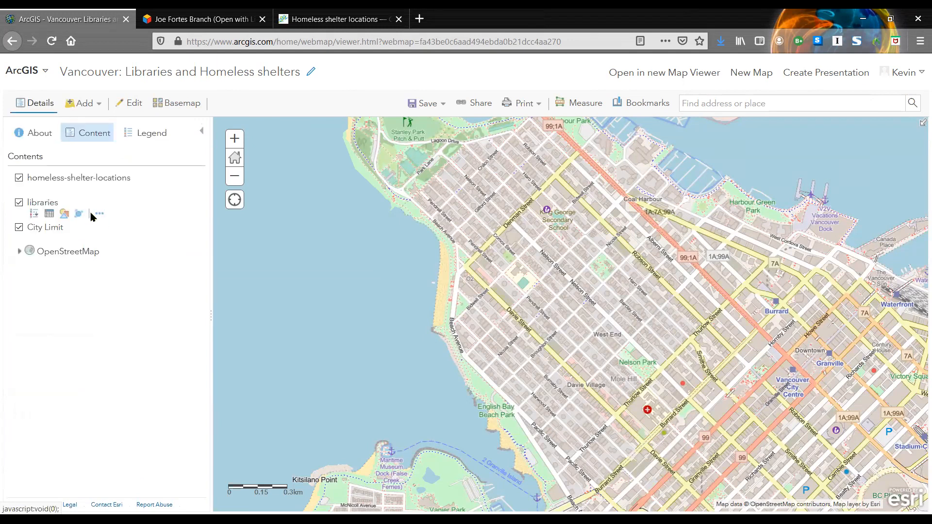
click(100, 218)
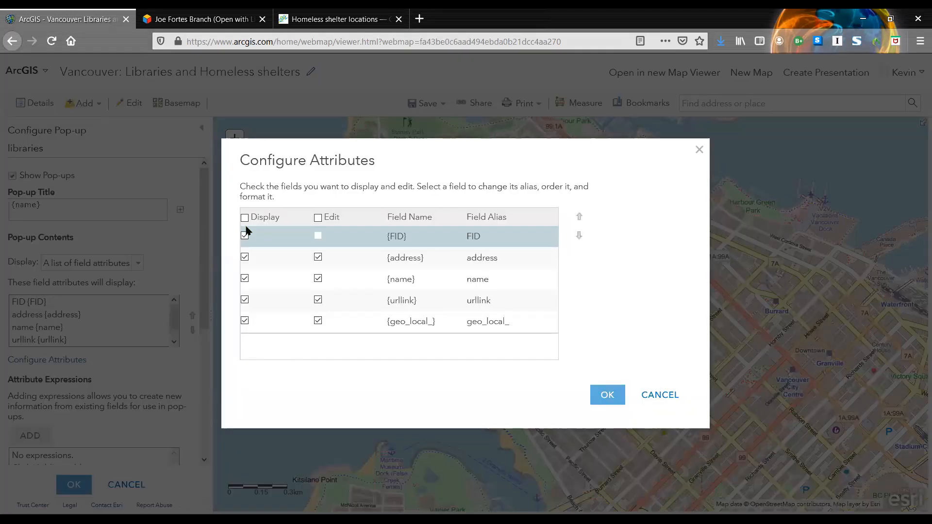
click(245, 237)
click(244, 237)
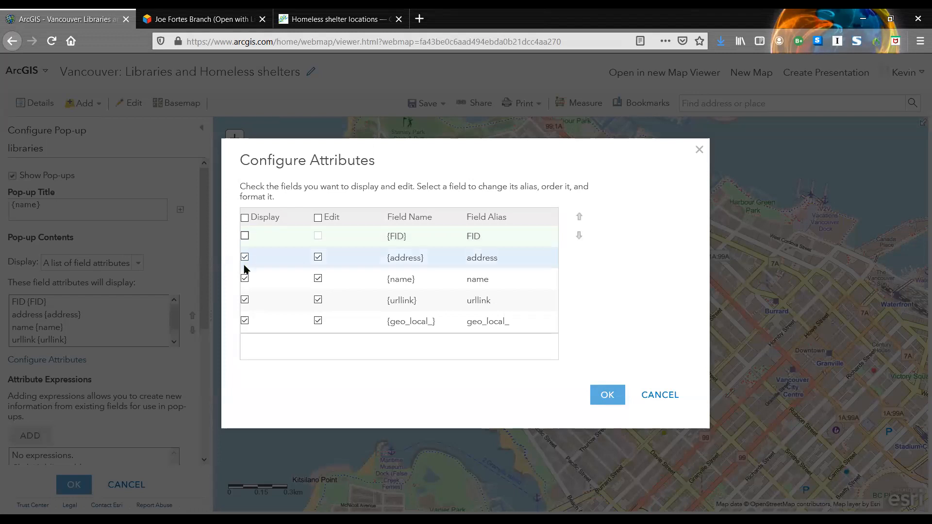
click(245, 299)
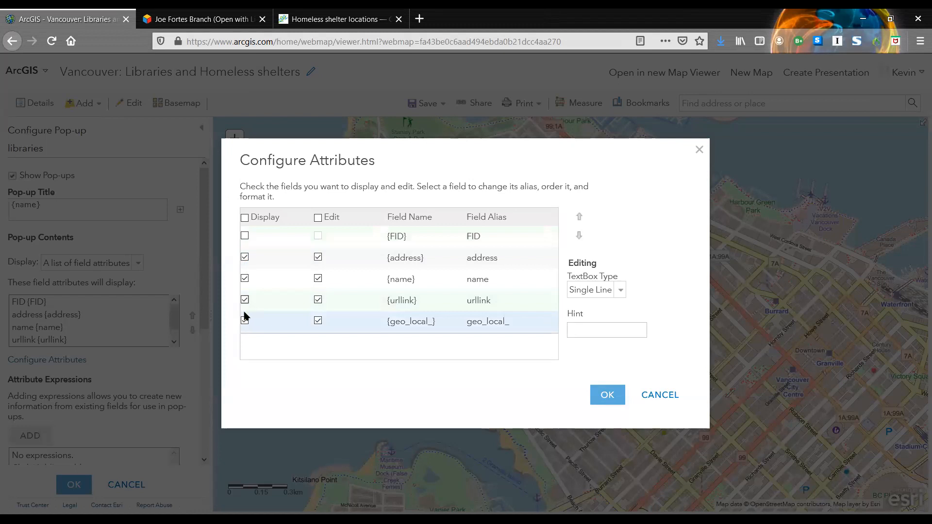
click(245, 321)
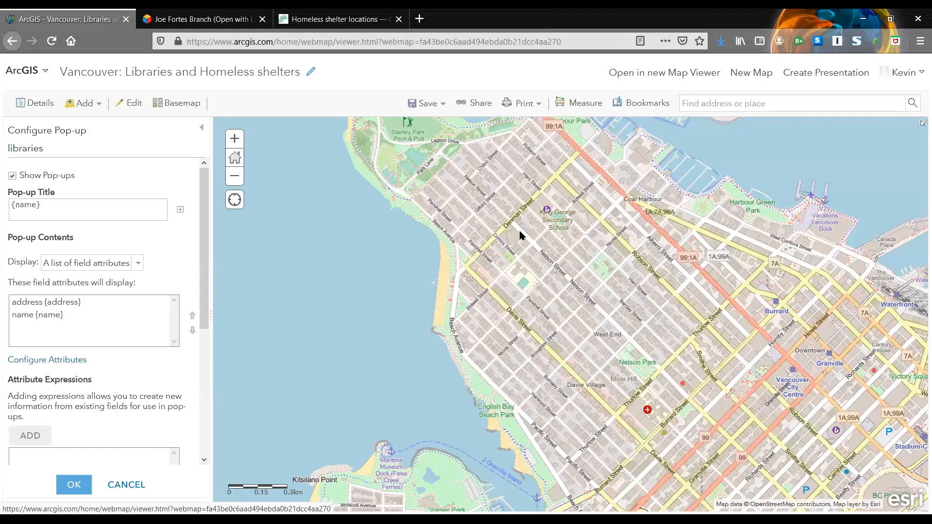
click(548, 212)
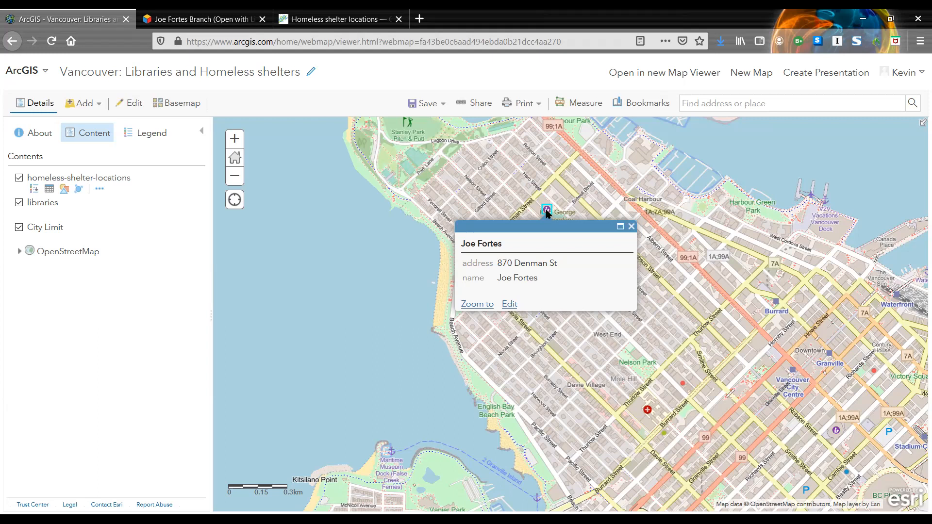
- Close the Joe Fortes pop-up and create a Map Notes layer using the Map Notes template
click(631, 228)
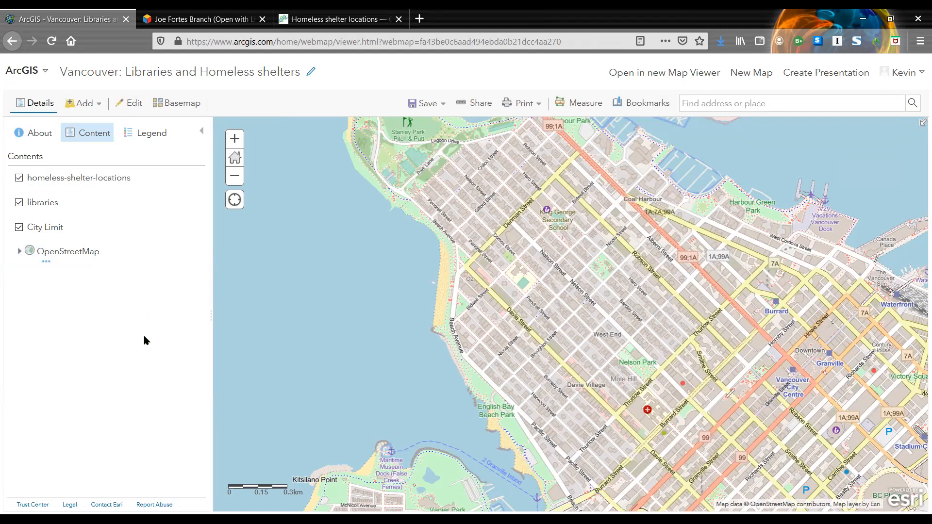
click(98, 106)
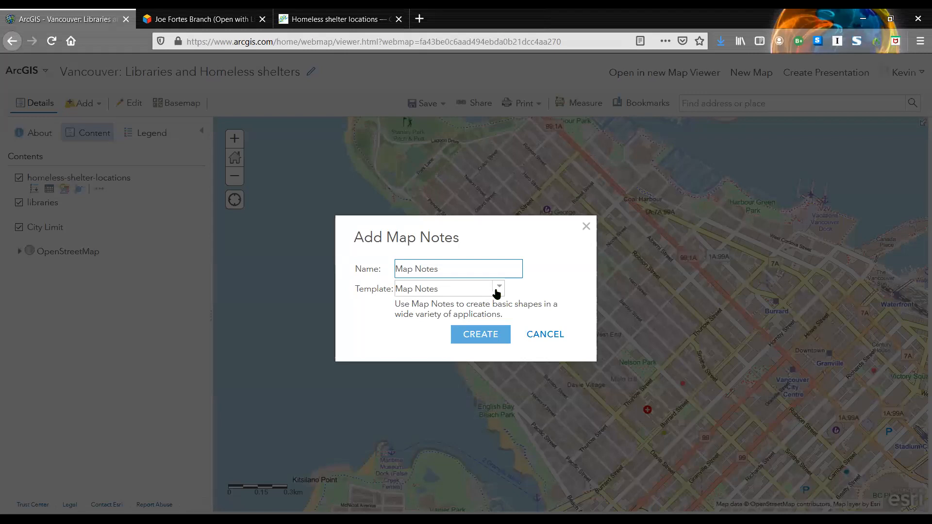
click(472, 291)
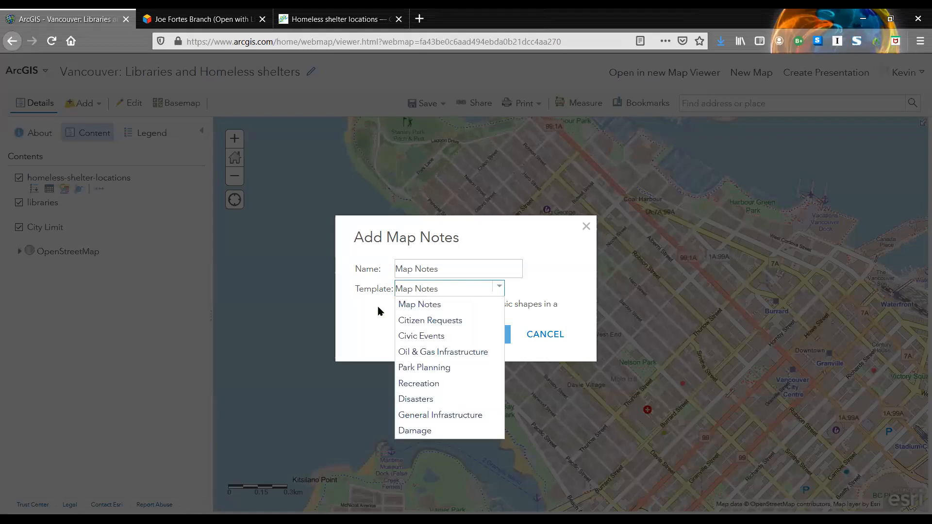
click(477, 334)
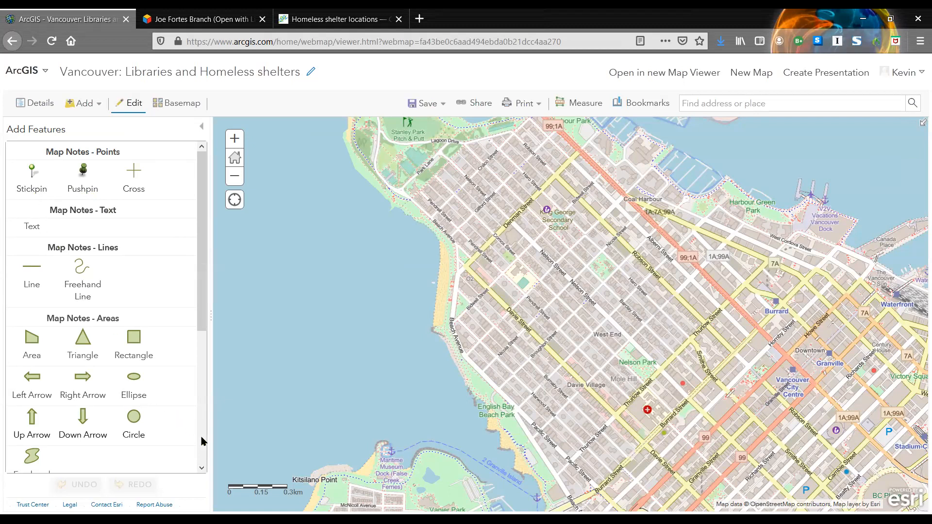
- Place a Stickpin point note in the West End, near Davie Street and Bidwell Street
scroll(200, 252, down, 4)
scroll(207, 179, down, 1)
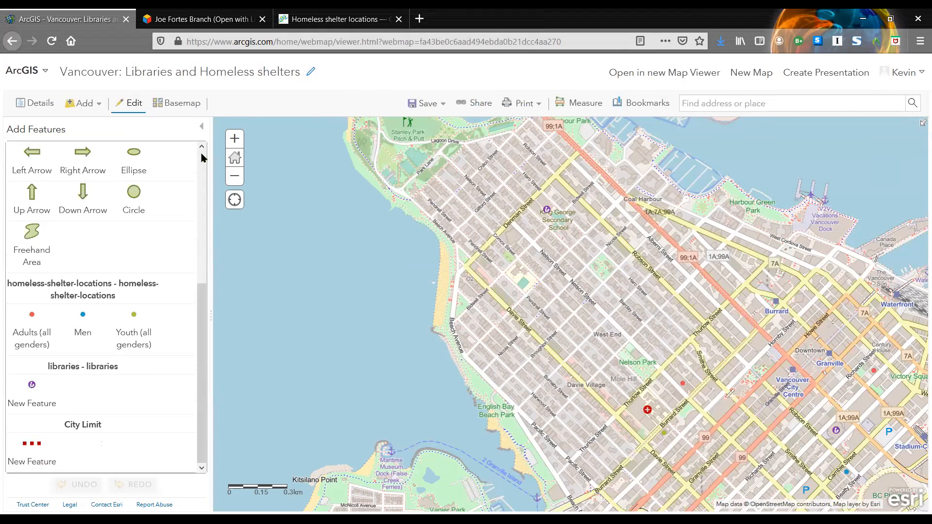
scroll(58, 197, up, 5)
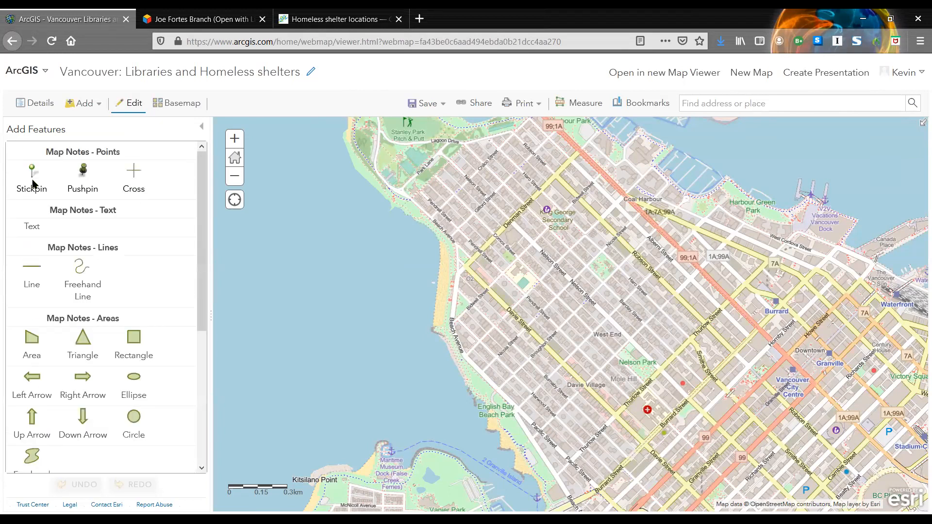
click(33, 183)
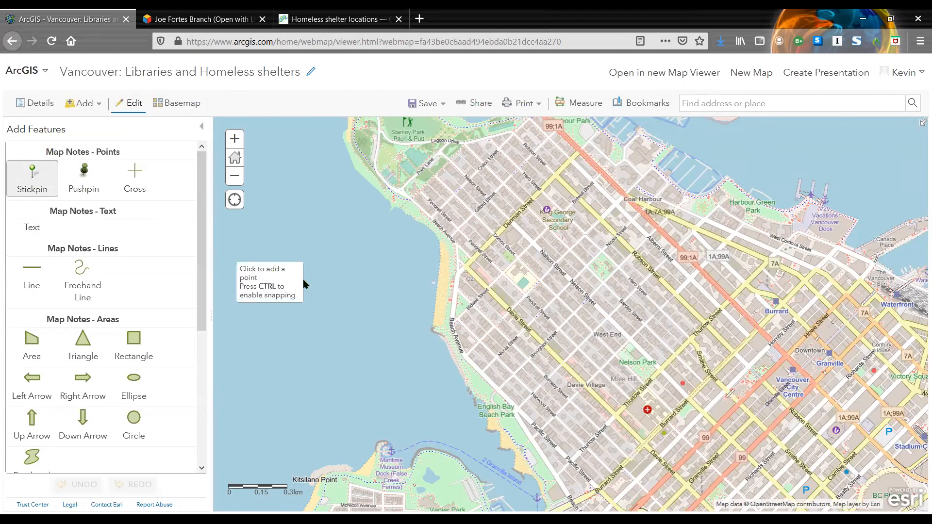
click(500, 301)
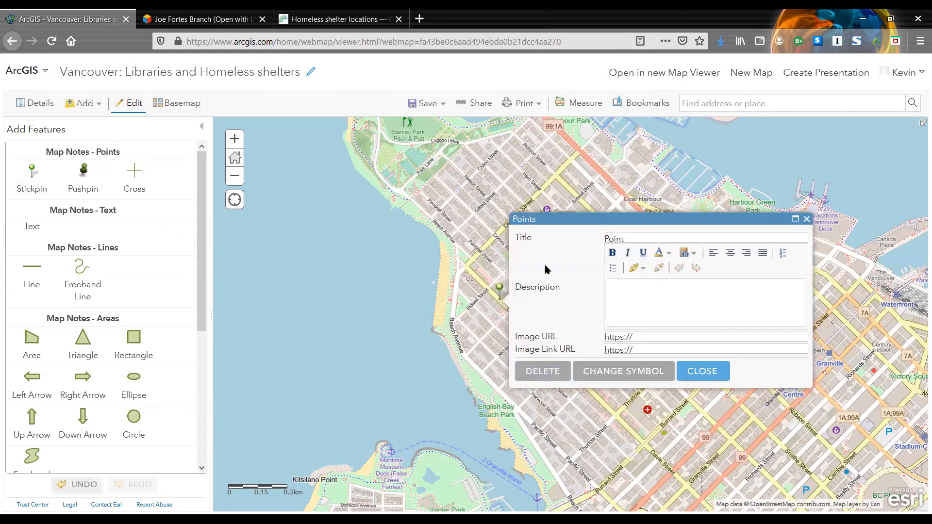
- Title the new point note "My new library", leave its description empty and close its attribute form
double_click(624, 242)
text(Po)
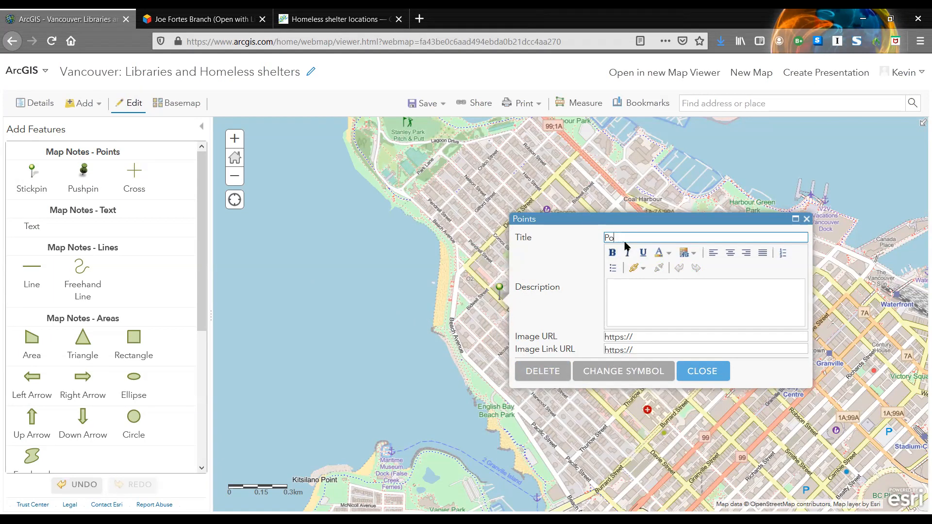
key(BackSpace)
key(BackSpace)
text(My new library)
click(622, 291)
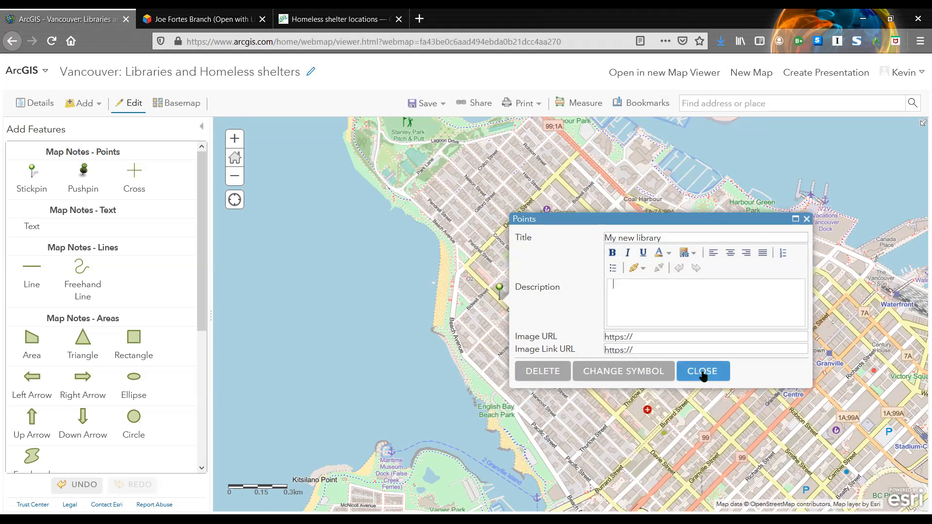
click(502, 300)
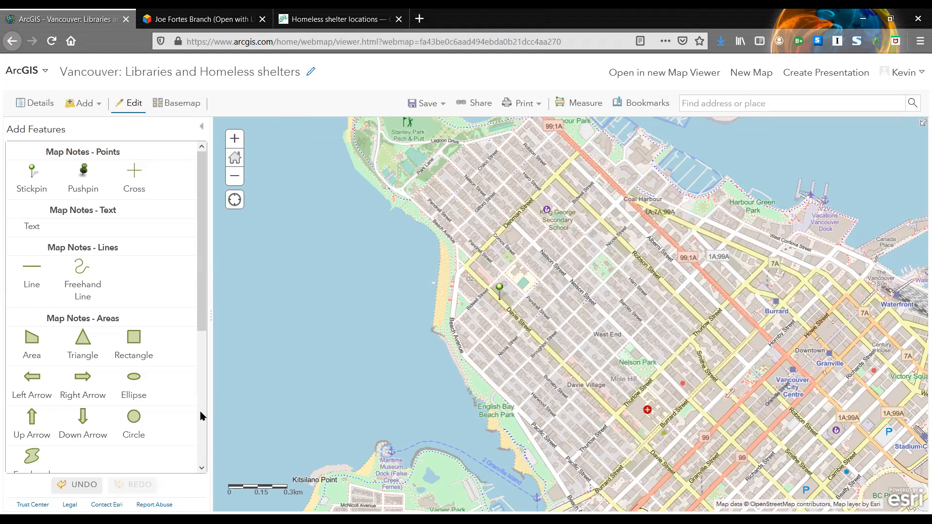
- Leave feature editing and share the map with Everyone (public)
scroll(186, 340, down, 5)
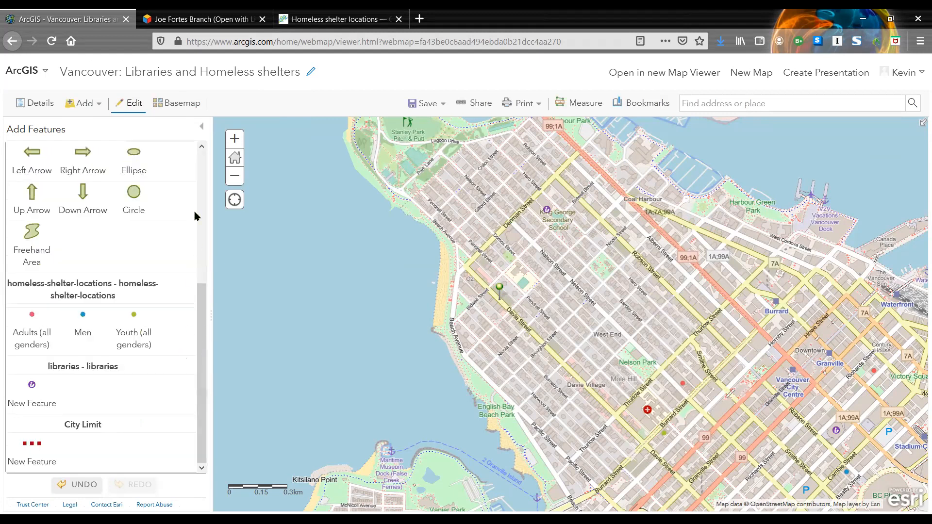
scroll(202, 169, up, 5)
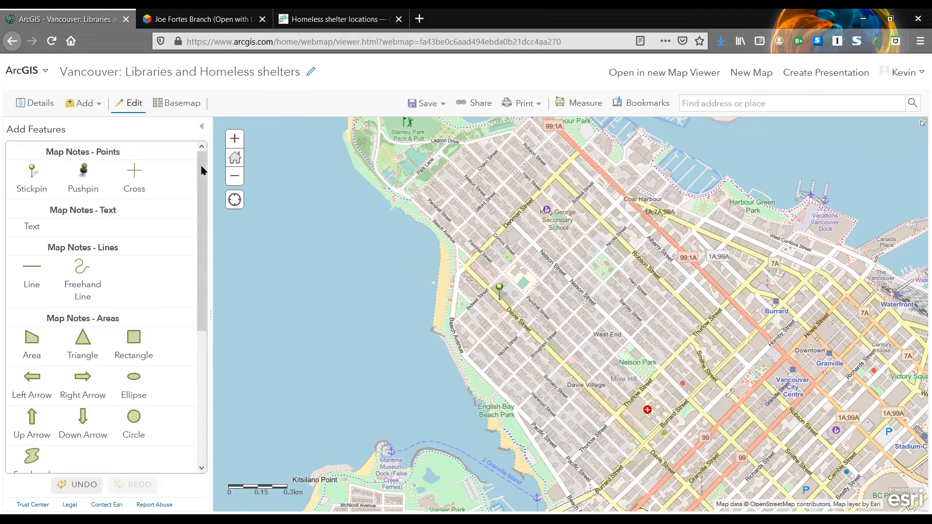
click(202, 129)
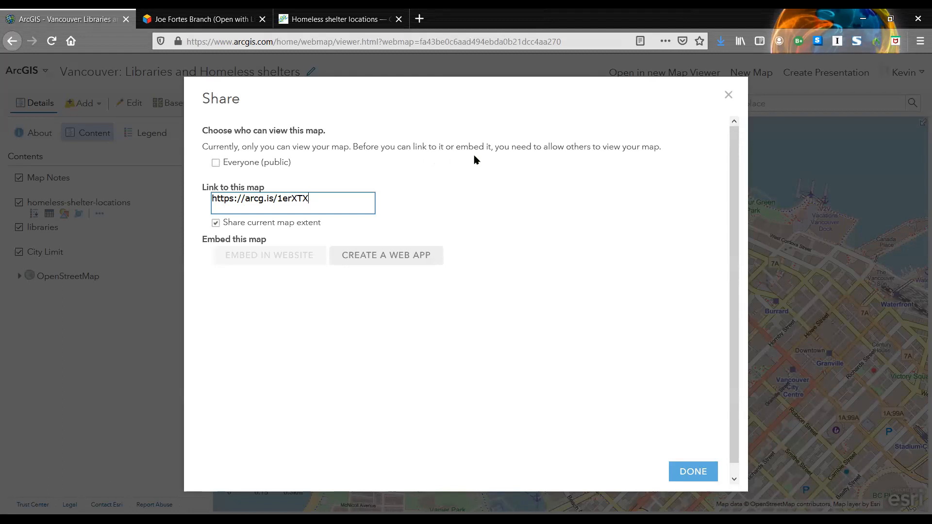
click(217, 164)
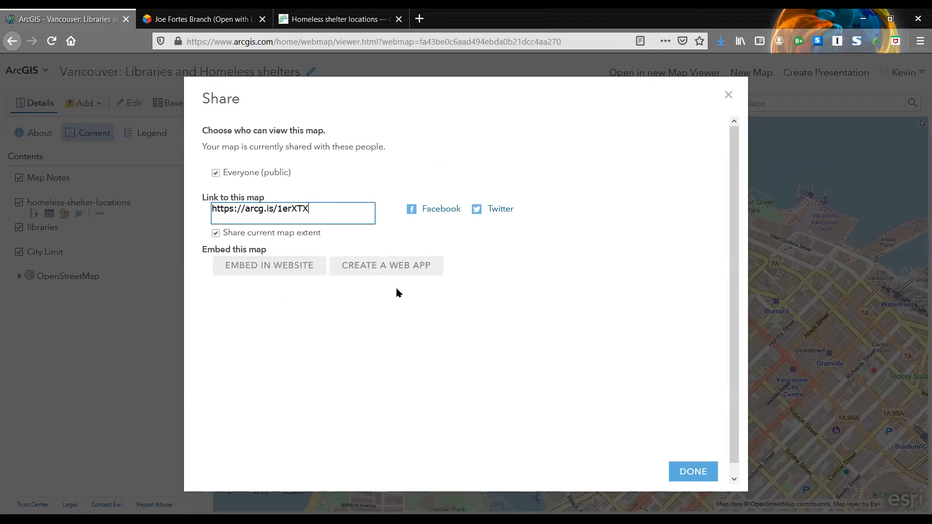
- Try the website embed options with Home Button and View larger map enabled, and discard the embed HTML
click(286, 271)
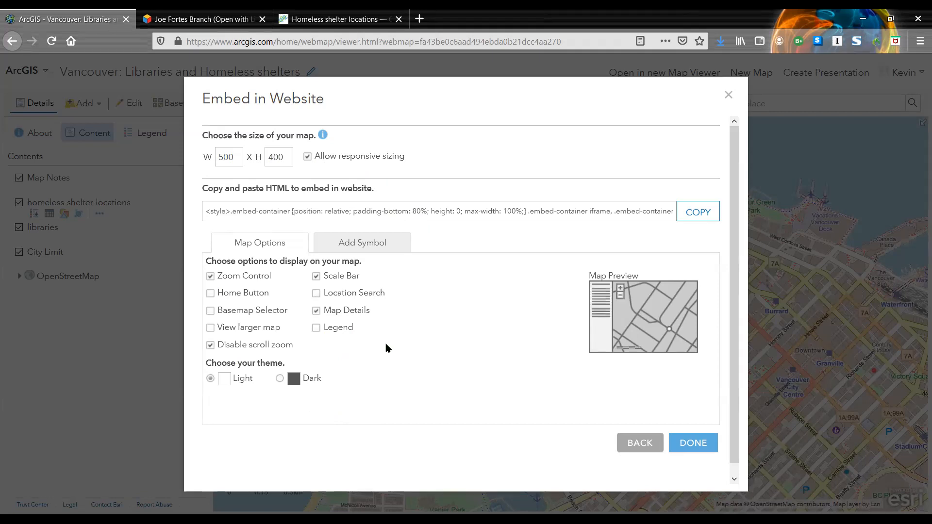
click(209, 294)
key(Left)
click(693, 443)
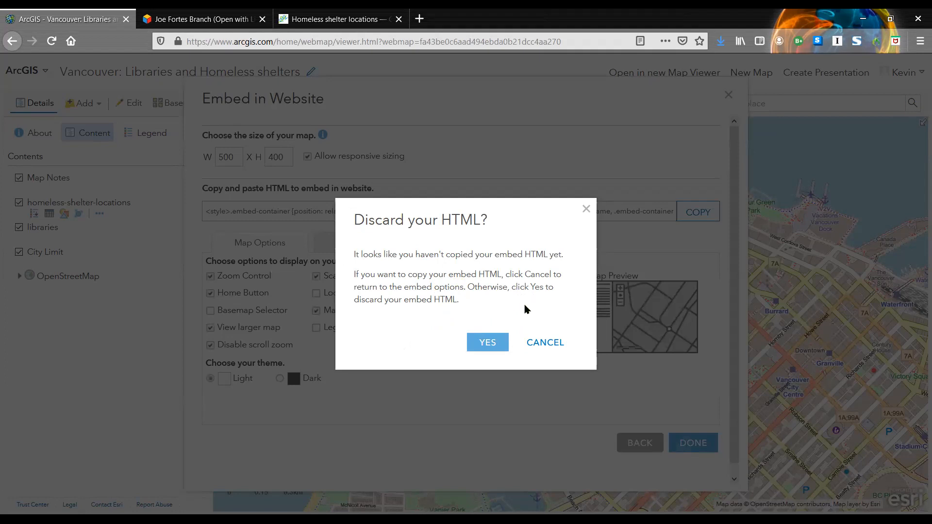
click(487, 343)
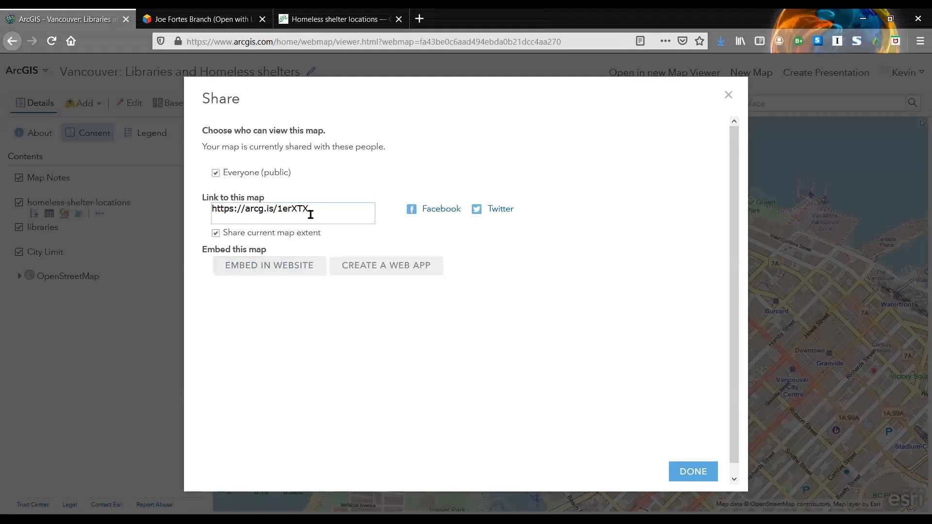
- Copy the map's share link and open it in the browser tab holding the homeless shelter dataset
click(311, 215)
key(ctrl+c)
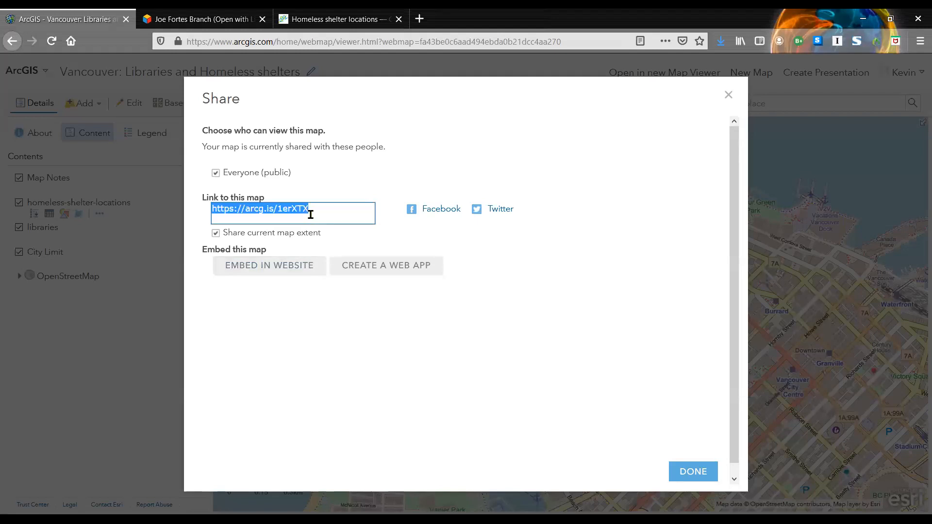
click(337, 20)
click(395, 35)
key(ctrl+a)
key(ctrl+v)
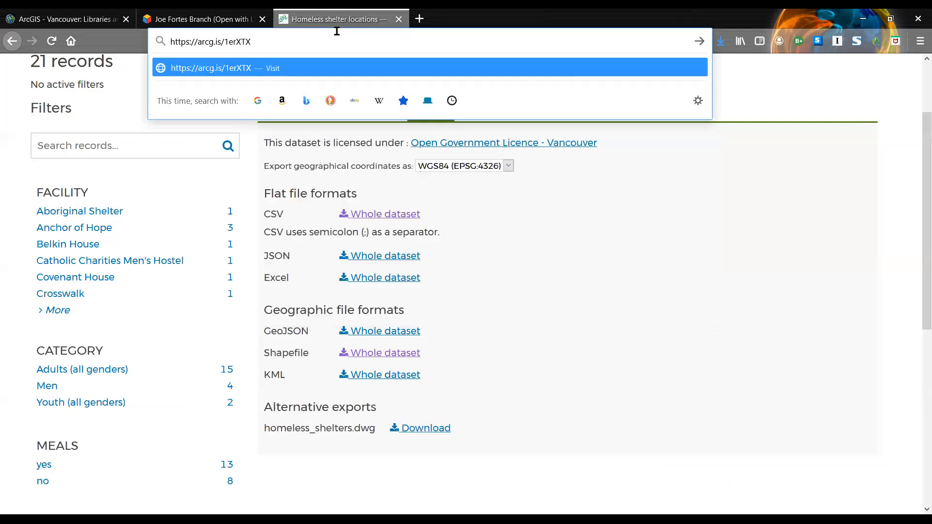
key(Return)
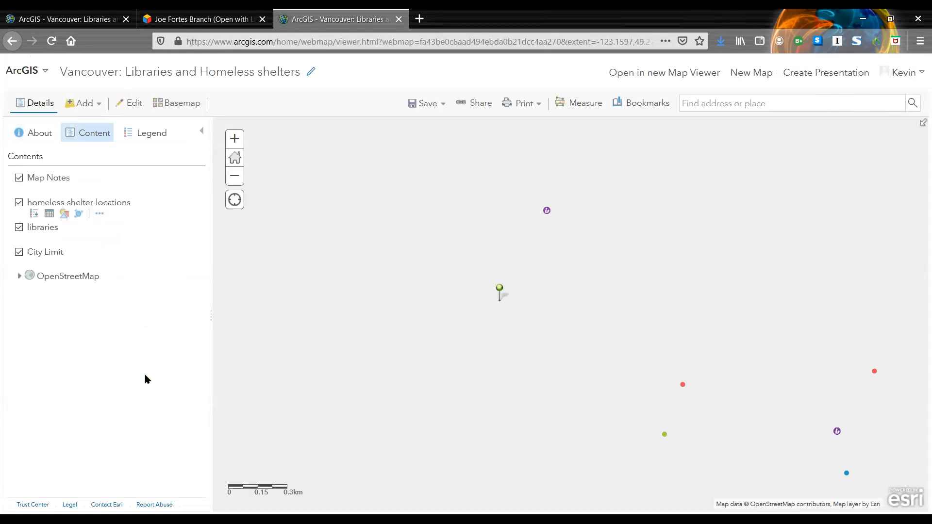
- Check the legend of the map opened from the link, and return to the original map to finish sharing
click(39, 138)
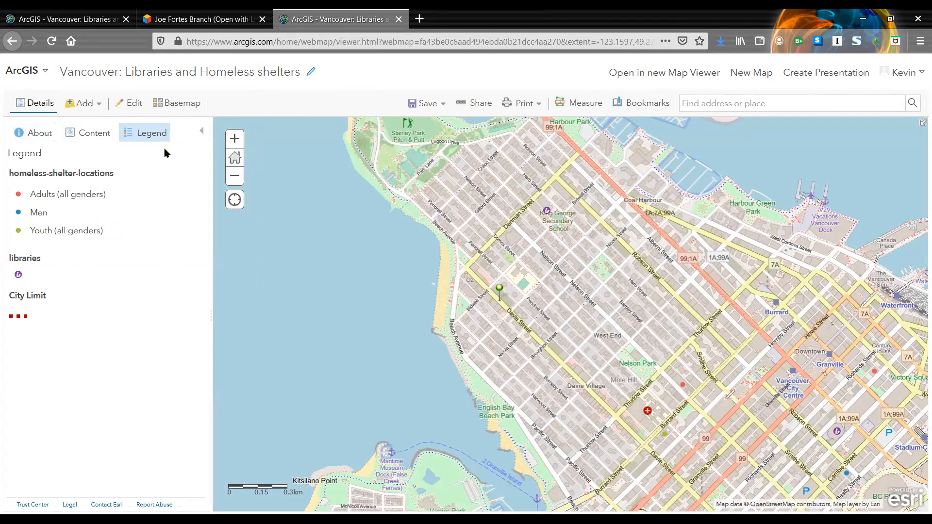
click(221, 20)
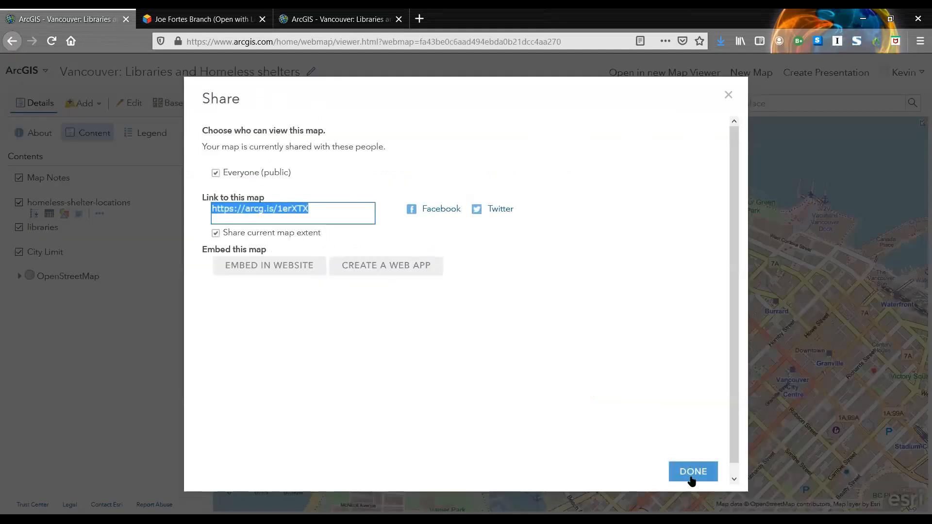
click(692, 473)
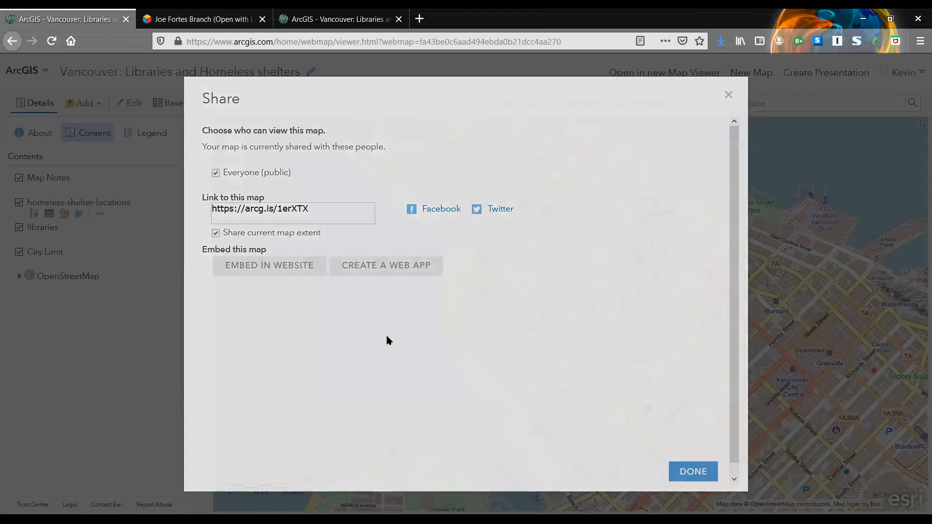